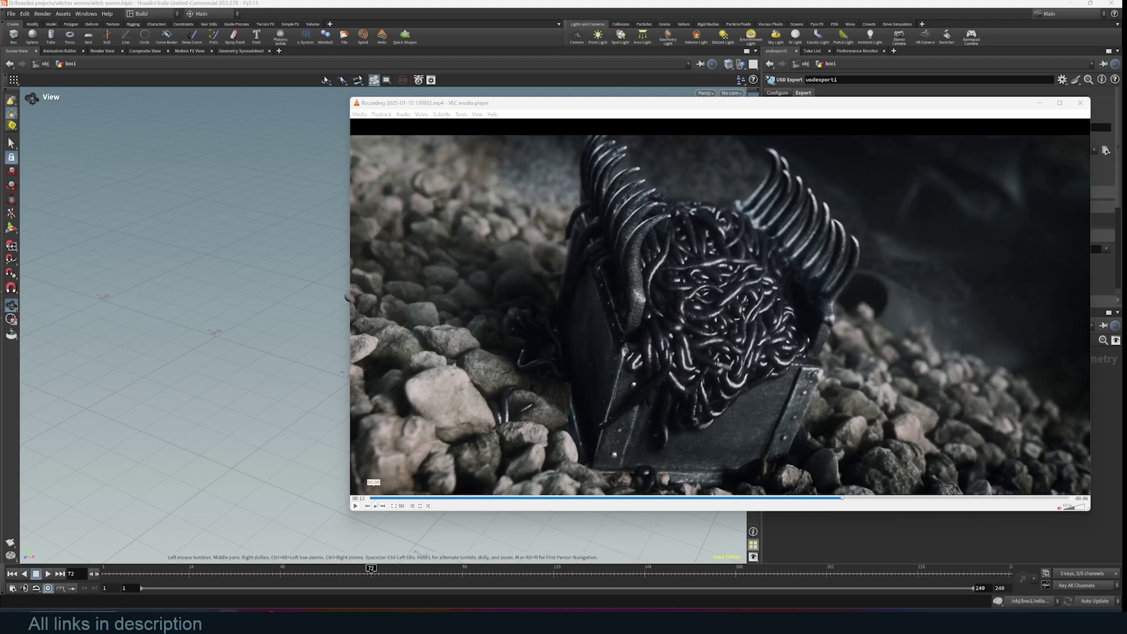
# Step: Play the reference recording in VLC and jump through it to study the shot of worms rising from the box
pyautogui.click(377, 499)
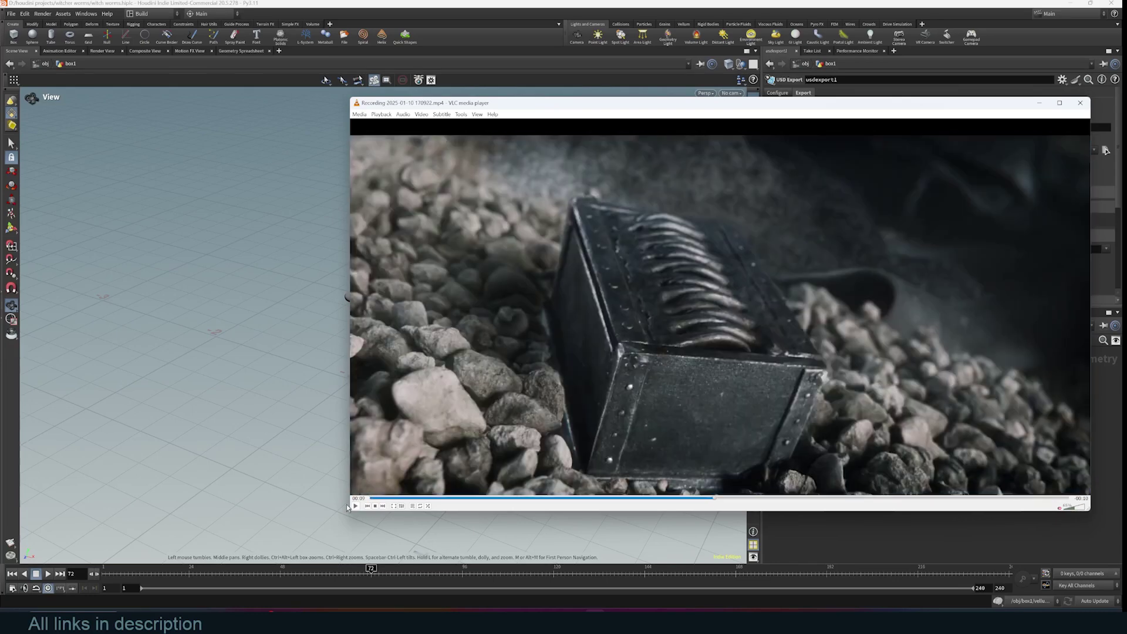
pyautogui.click(354, 506)
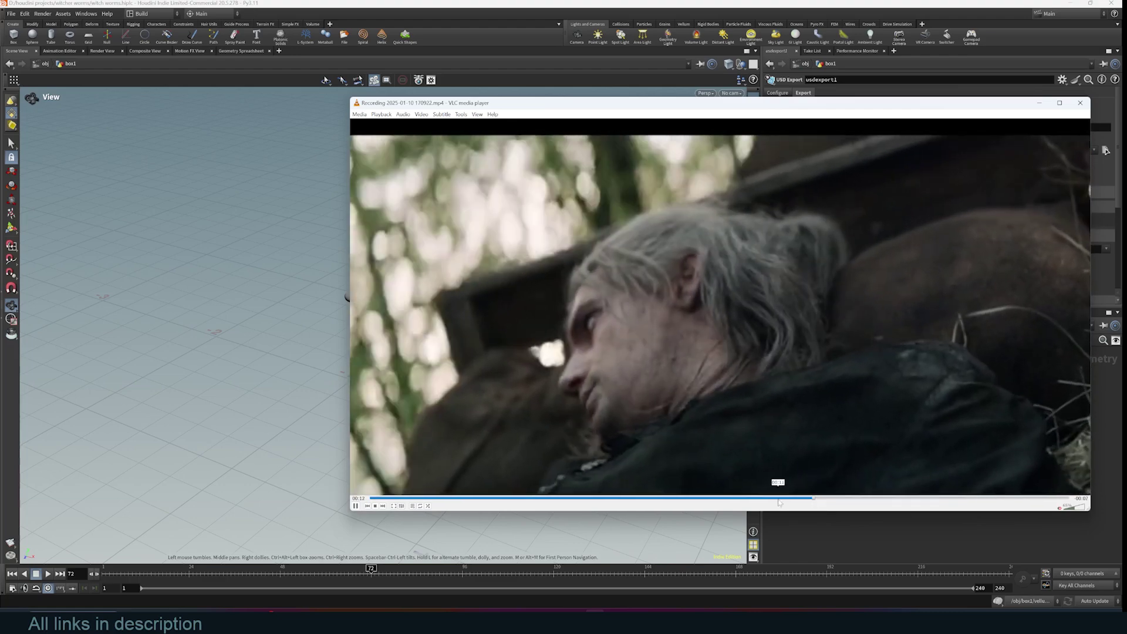
pyautogui.click(813, 499)
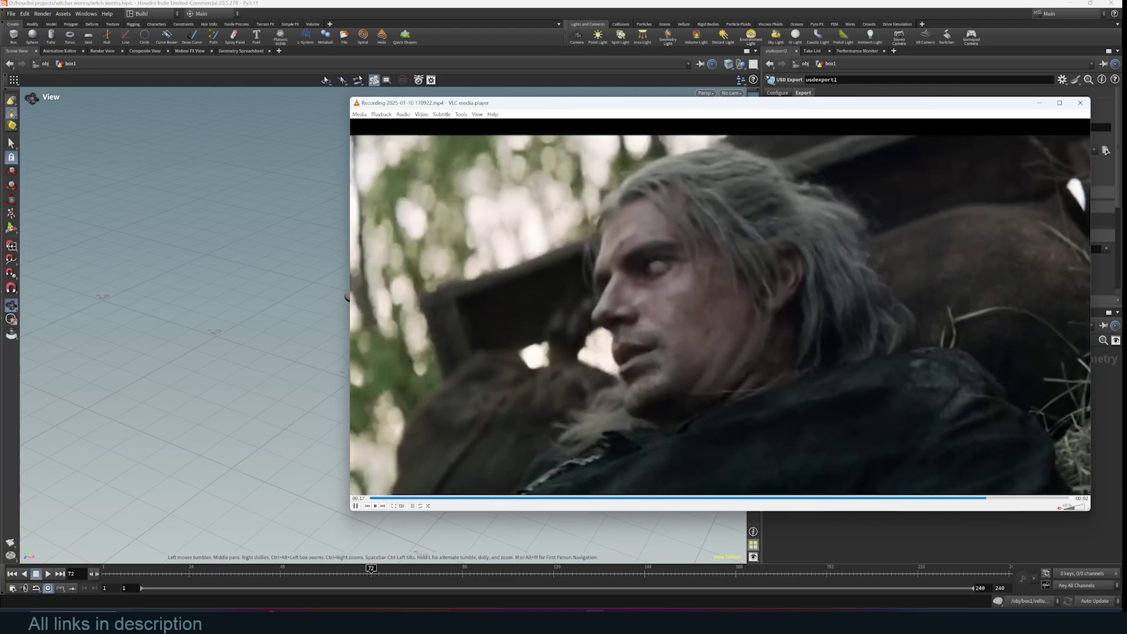
pyautogui.click(886, 499)
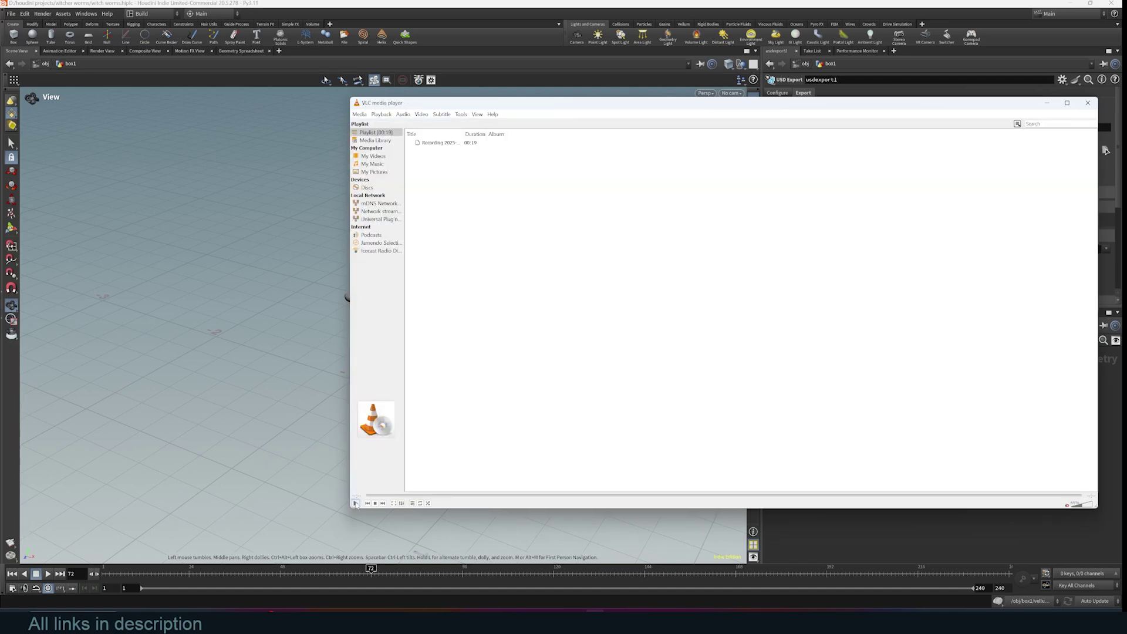
pyautogui.click(356, 504)
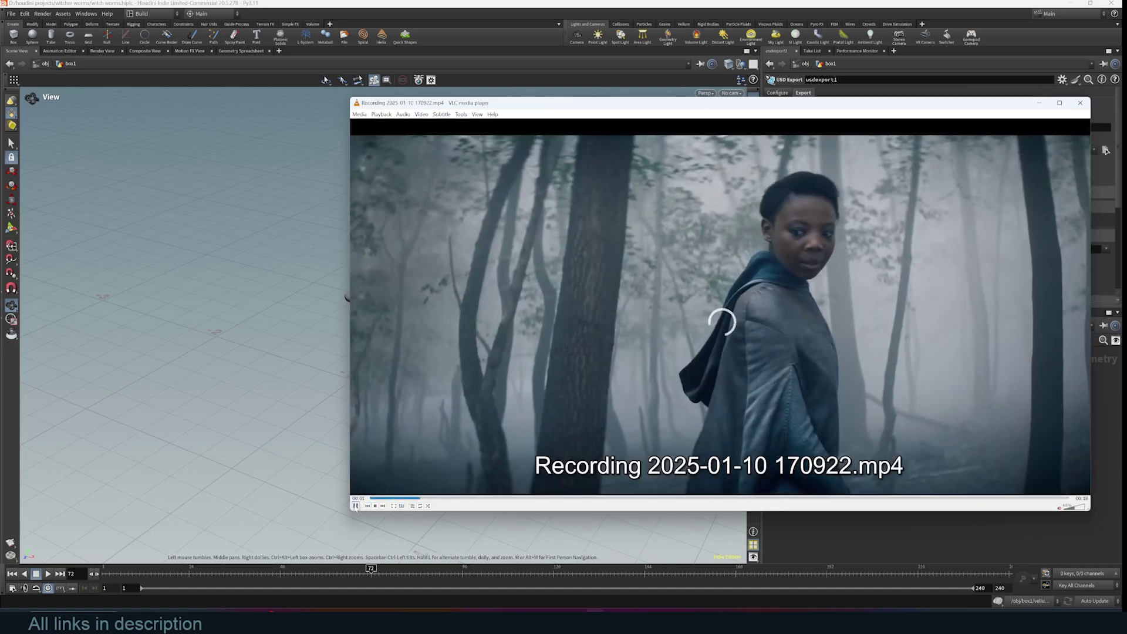
pyautogui.click(729, 499)
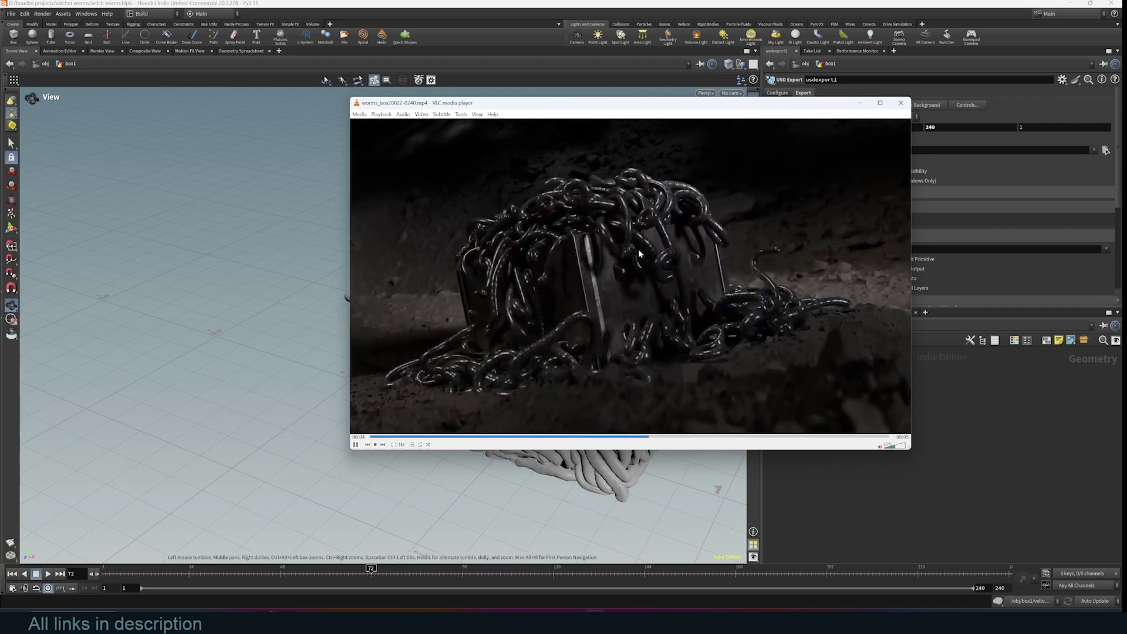
# Step: Move the player aside, replay the reference recording from the playlist at the worm box shot, and return to Houdini
pyautogui.moveTo(545, 105); pyautogui.dragTo(415, 91)
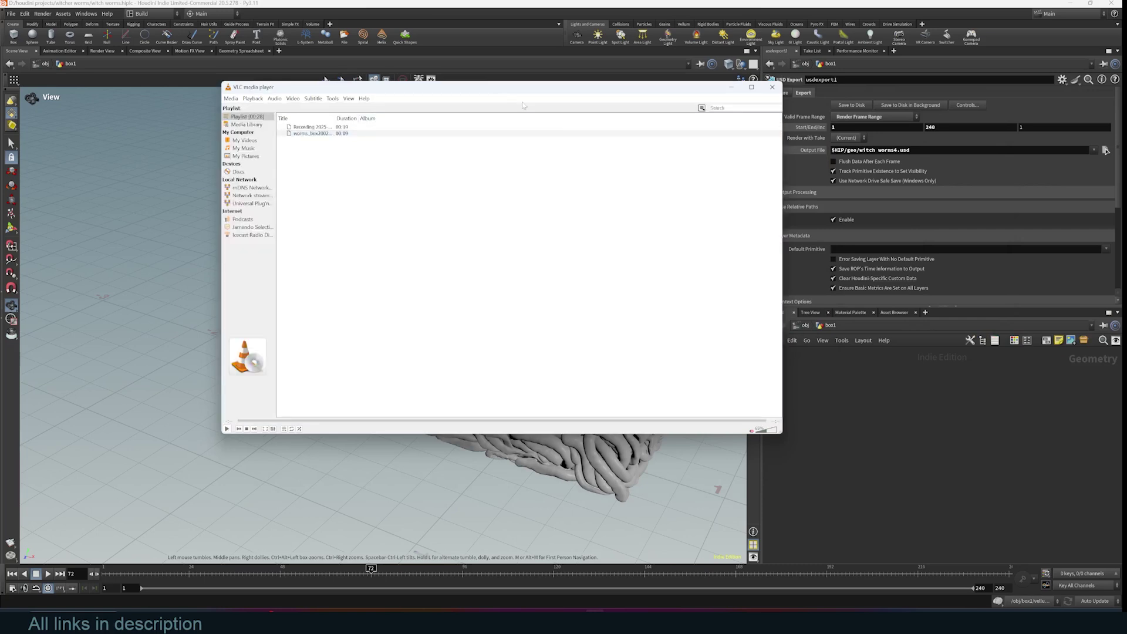
pyautogui.doubleClick(312, 128)
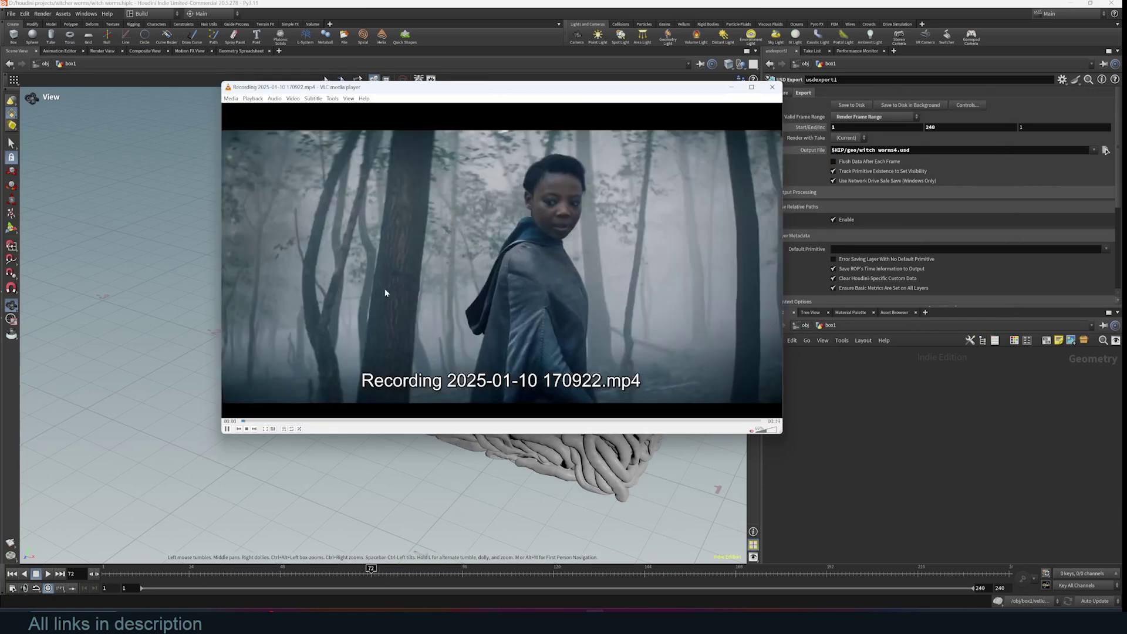
pyautogui.click(405, 421)
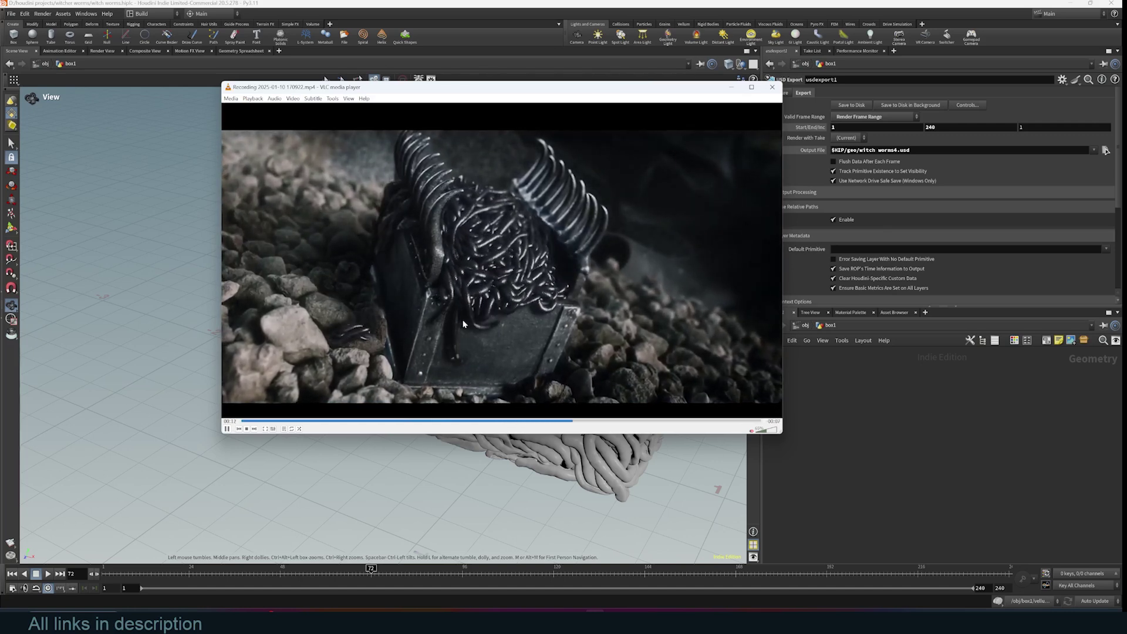
pyautogui.click(856, 468)
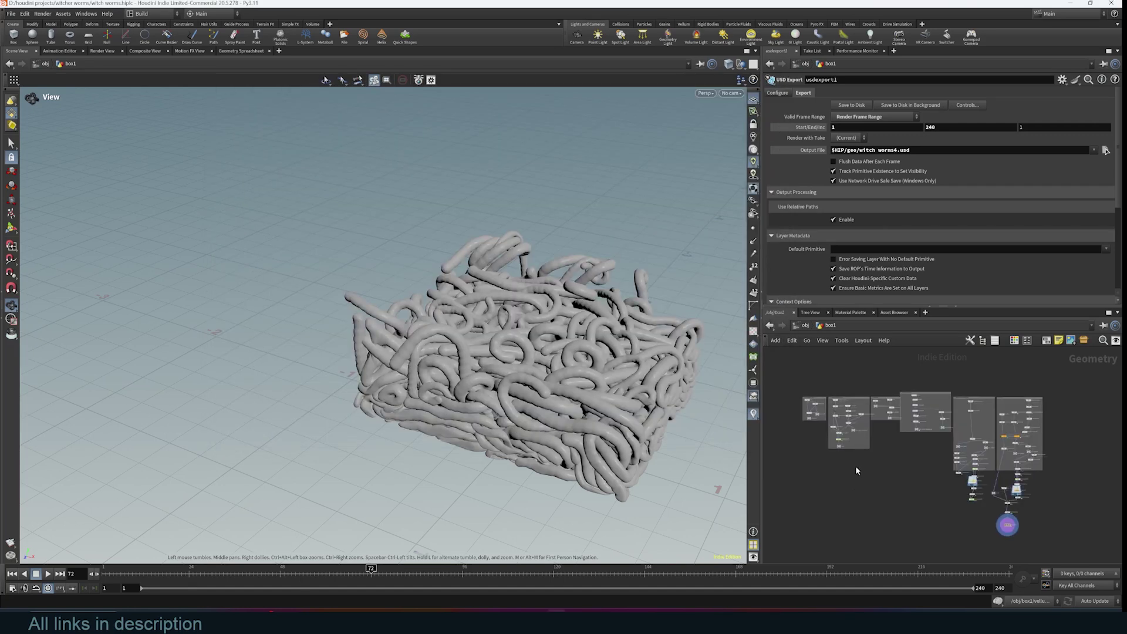
# Step: Examine the box1 node network and view the simulated worms from other angles
pyautogui.click(930, 420)
pyautogui.moveTo(847, 485); pyautogui.dragTo(859, 452, button='middle')
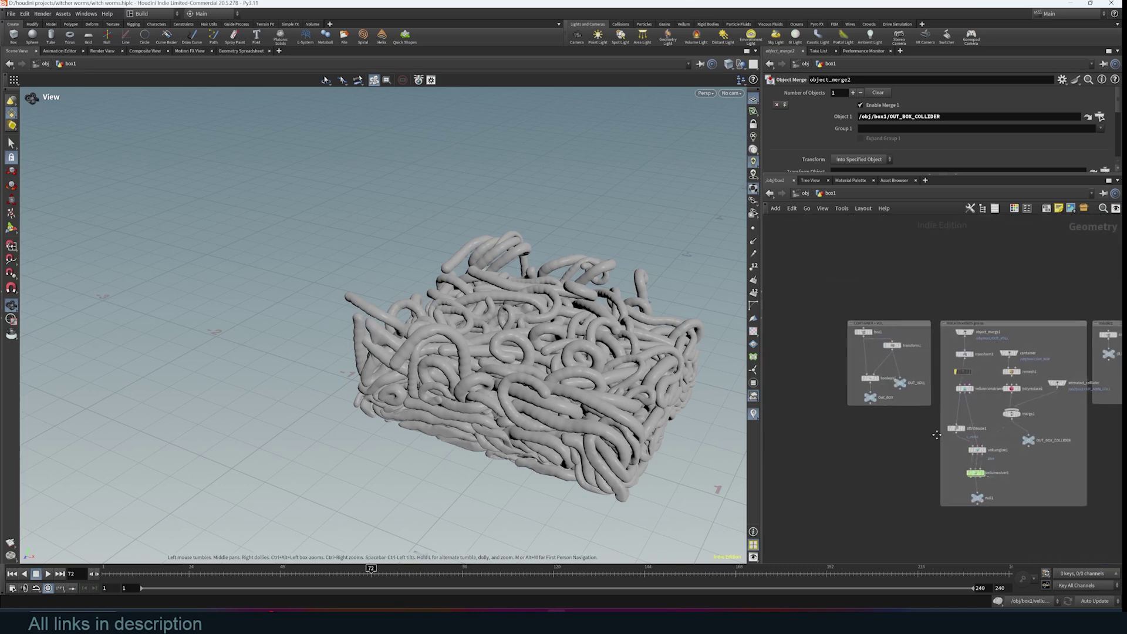
pyautogui.moveTo(1114, 502); pyautogui.dragTo(835, 334, button='middle')
pyautogui.moveTo(374, 342); pyautogui.dragTo(404, 321)
pyautogui.moveTo(278, 368); pyautogui.dragTo(330, 368)
pyautogui.scroll(5, 832, 439)
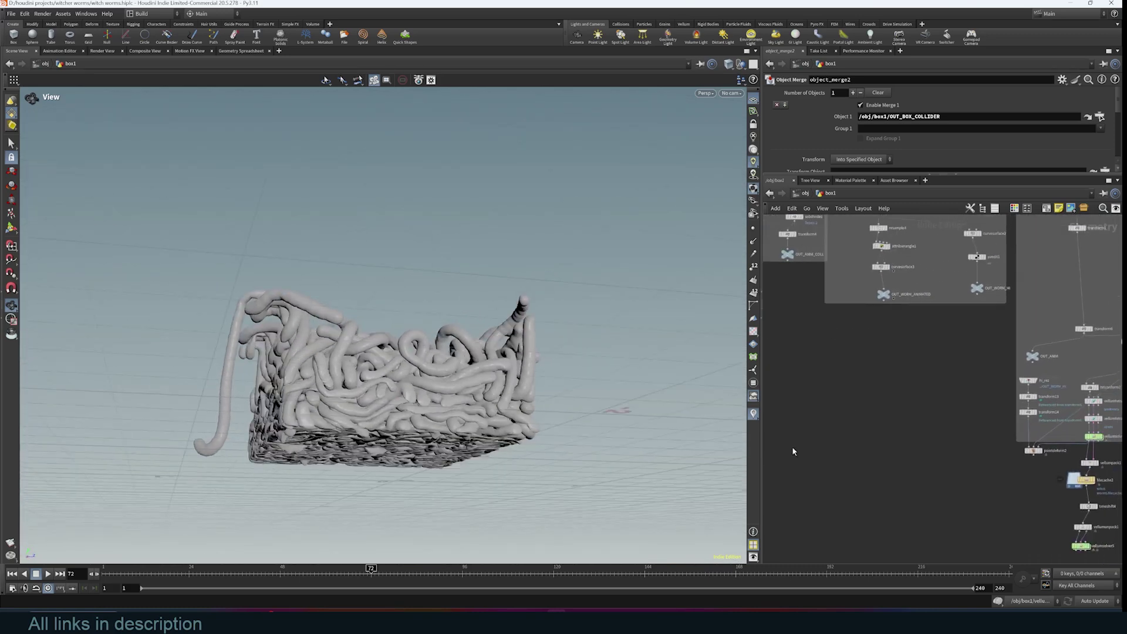
# Step: Display the transform12 box collider and scrub the timeline to frame 105 to inspect its animation
pyautogui.moveTo(922, 438); pyautogui.dragTo(975, 453, button='middle')
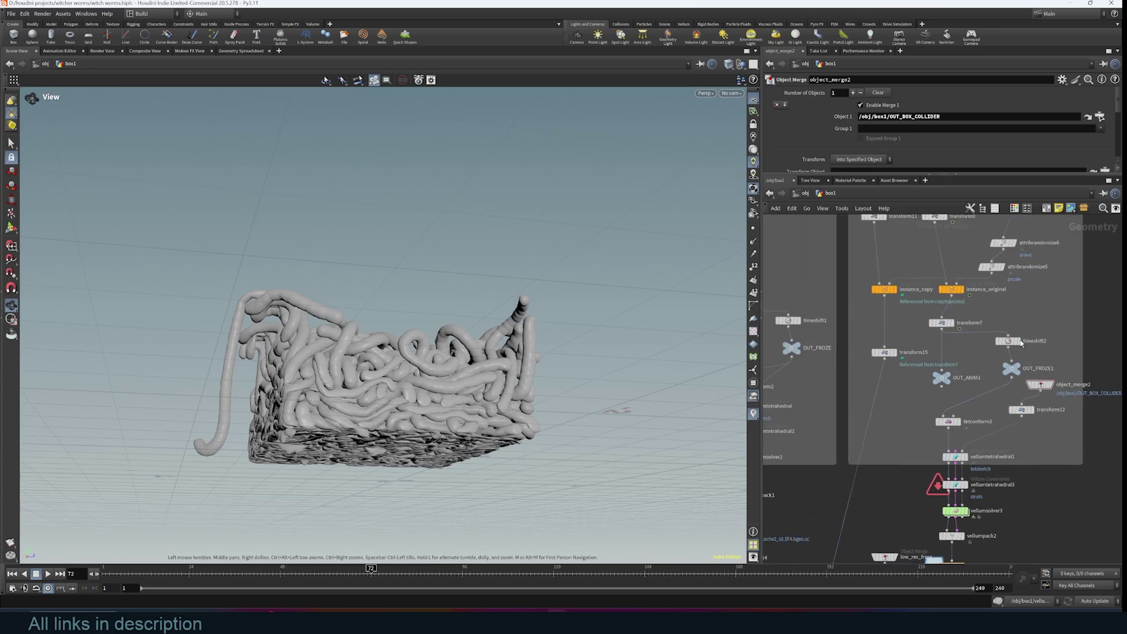
pyautogui.scroll(2, 1042, 347)
pyautogui.moveTo(1052, 463); pyautogui.dragTo(1021, 448, button='middle')
pyautogui.scroll(4, 1021, 418)
pyautogui.click(977, 404)
pyautogui.moveTo(499, 329); pyautogui.dragTo(566, 419)
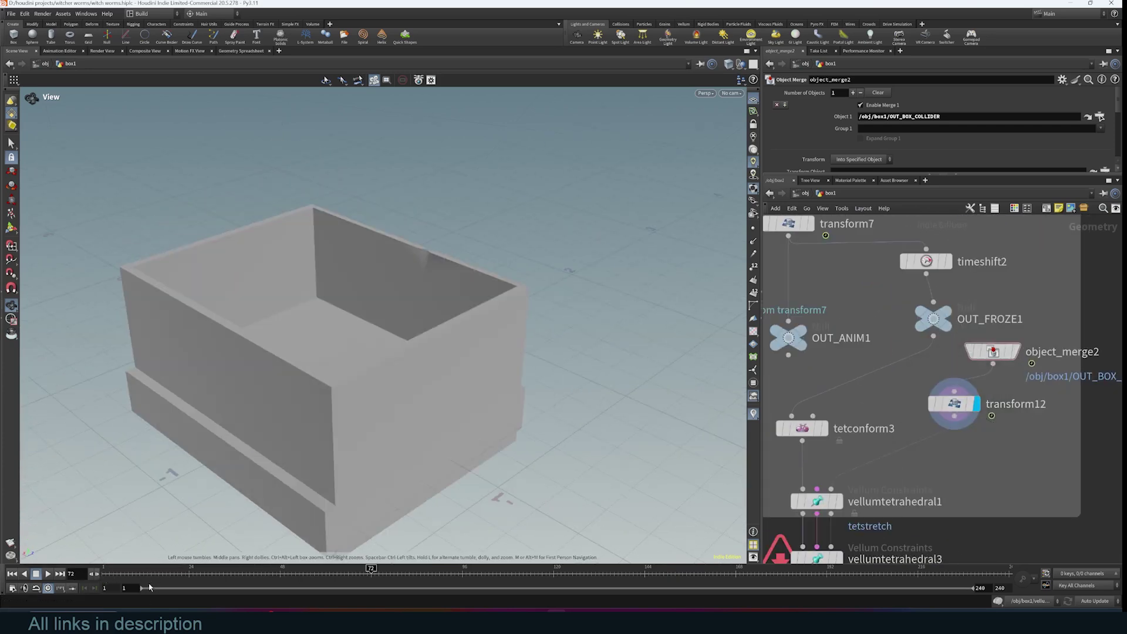
pyautogui.moveTo(158, 576); pyautogui.dragTo(496, 594)
# Step: Display box1, transform1 and boolean1 one after another in the CONTAINER + VOL group
pyautogui.scroll(-8, 975, 411)
pyautogui.scroll(8, 942, 371)
pyautogui.click(883, 269)
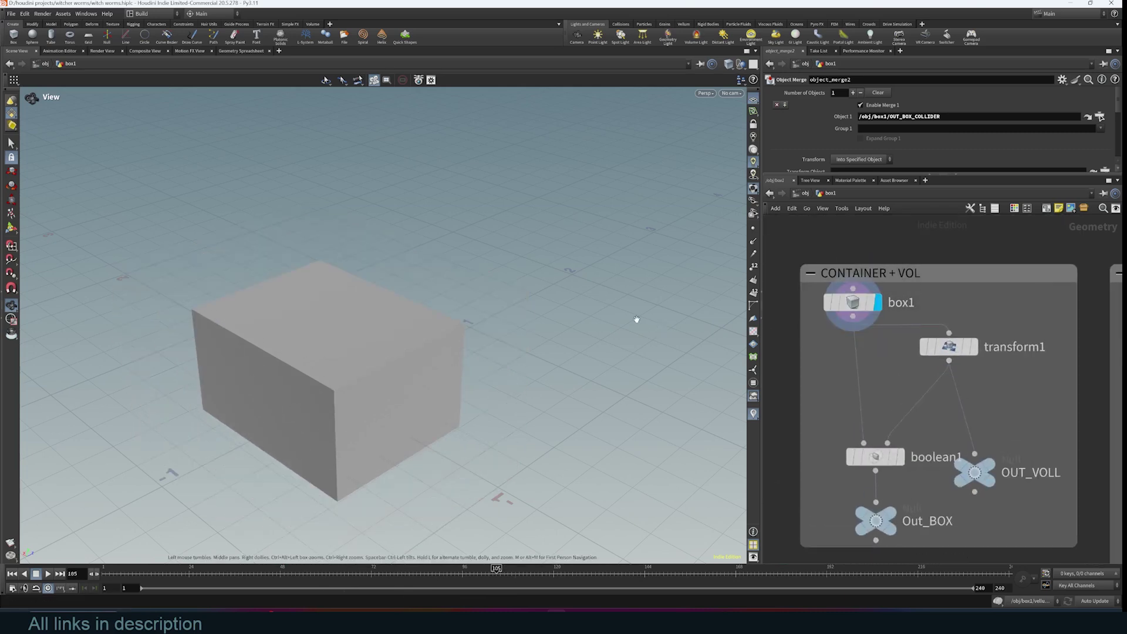
pyautogui.moveTo(952, 402); pyautogui.dragTo(953, 367, button='middle')
pyautogui.click(977, 315)
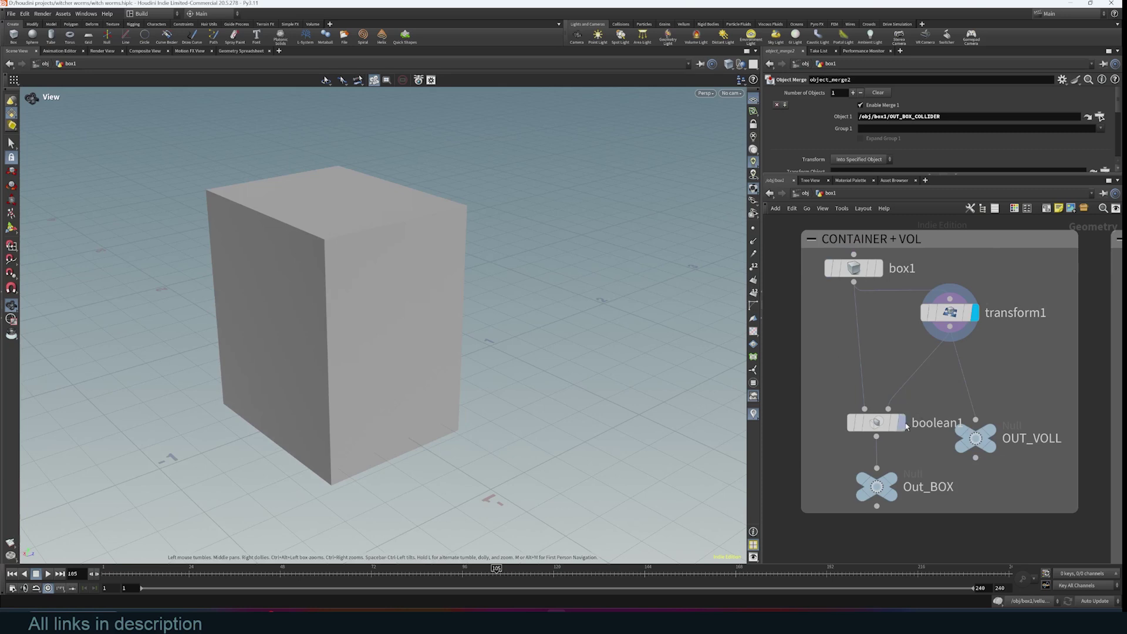
pyautogui.click(903, 423)
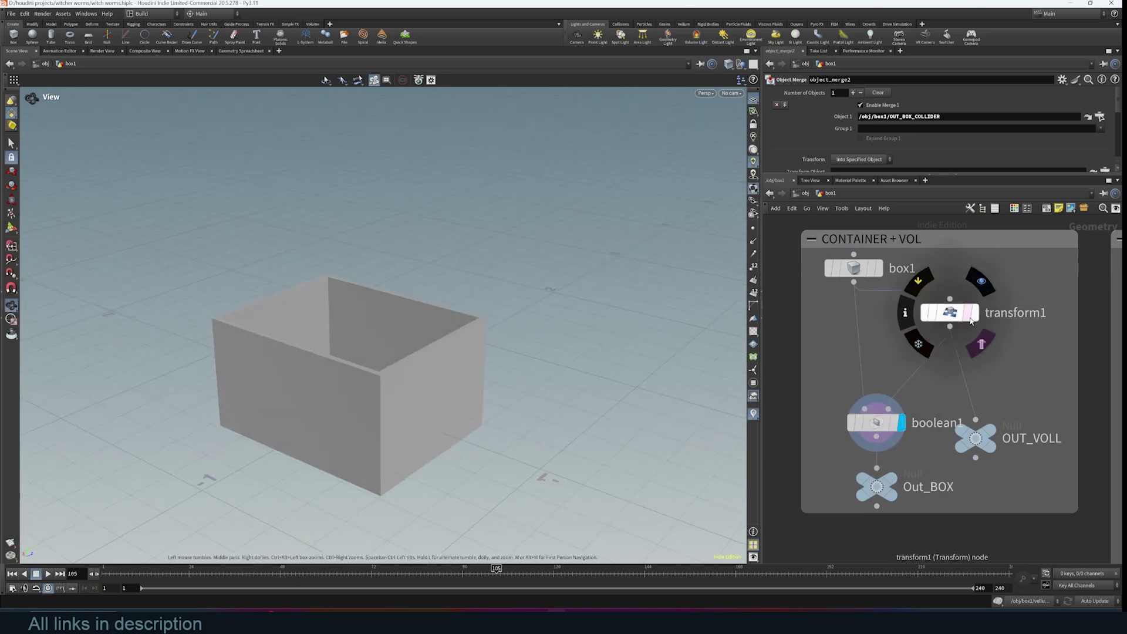
# Step: Compare transform1 with the boolean1 container by showing transform1 as a wireframe template over it
pyautogui.click(976, 316)
pyautogui.click(903, 422)
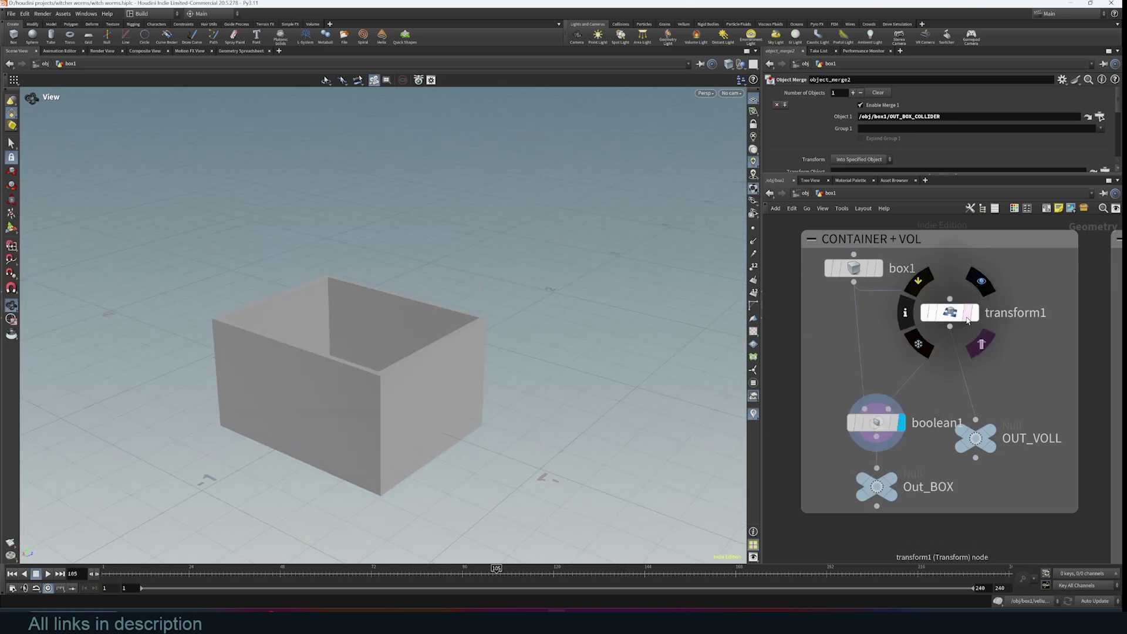
pyautogui.click(968, 320)
pyautogui.moveTo(355, 345); pyautogui.dragTo(476, 354)
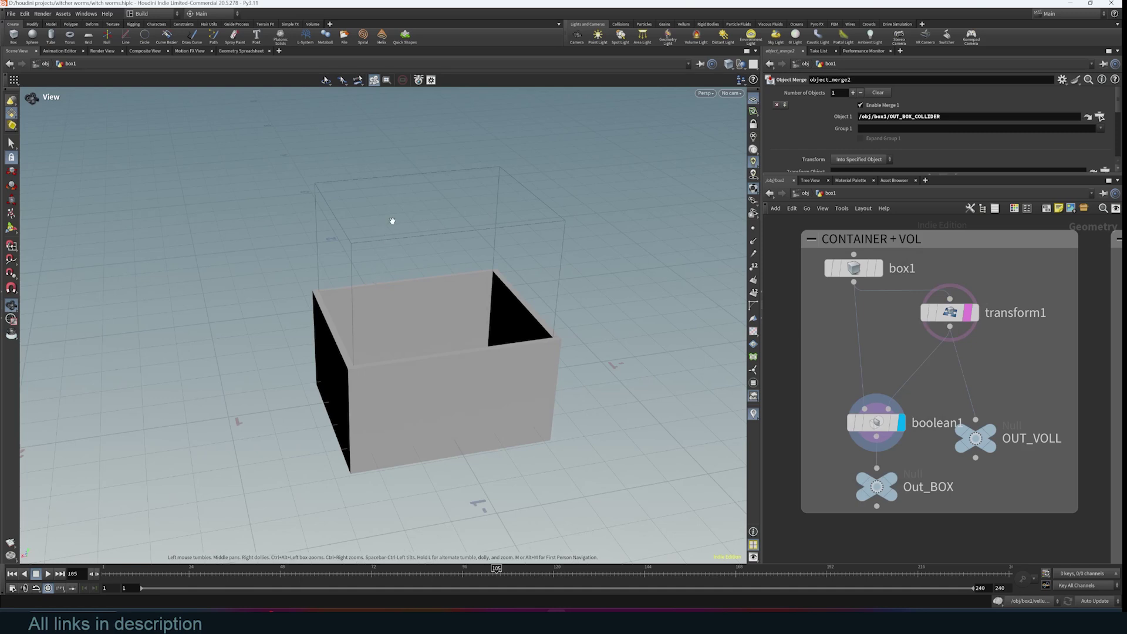
# Step: Alternate the display between transform1 and boolean1, and show object_merge1 in the vellum grains test group
pyautogui.click(975, 313)
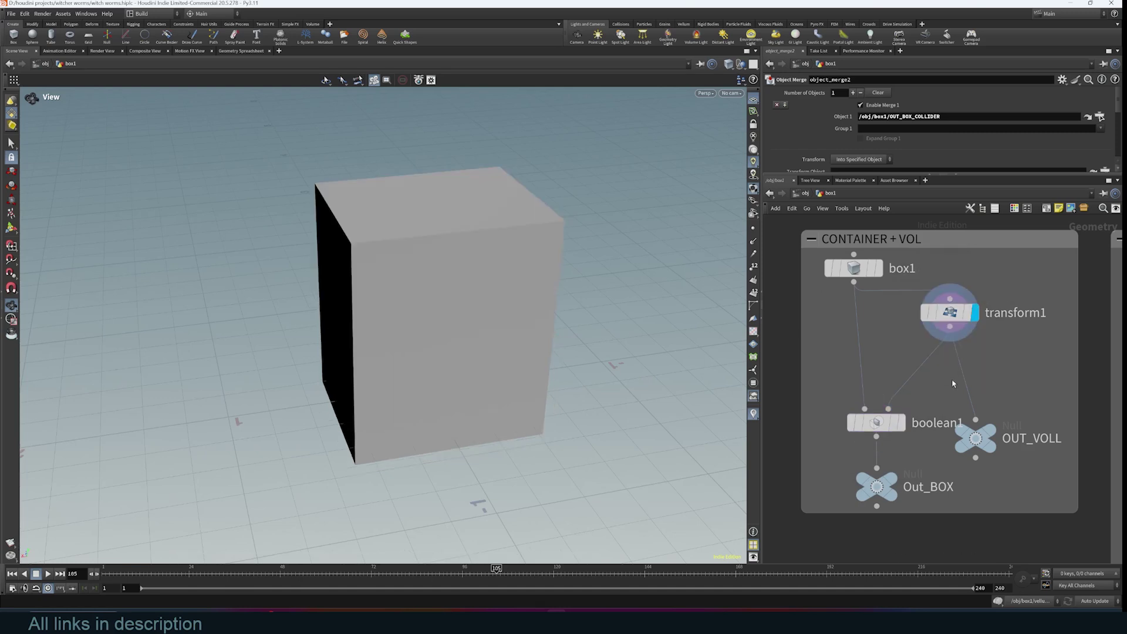
pyautogui.click(902, 423)
pyautogui.moveTo(367, 323); pyautogui.dragTo(444, 328)
pyautogui.scroll(-2, 925, 489)
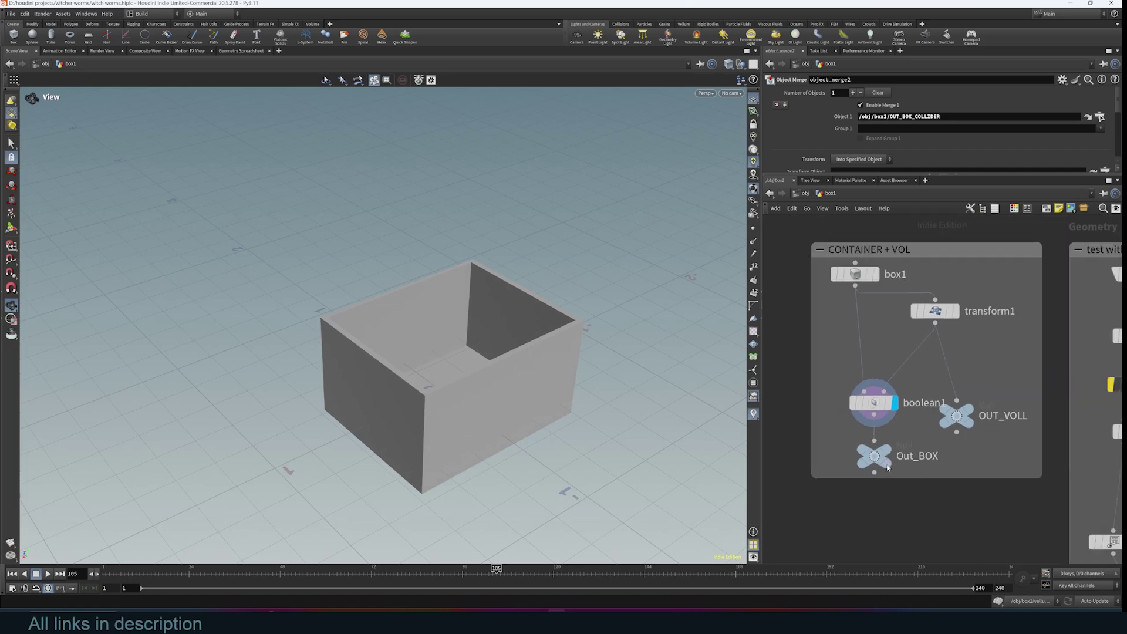
pyautogui.scroll(1, 905, 479)
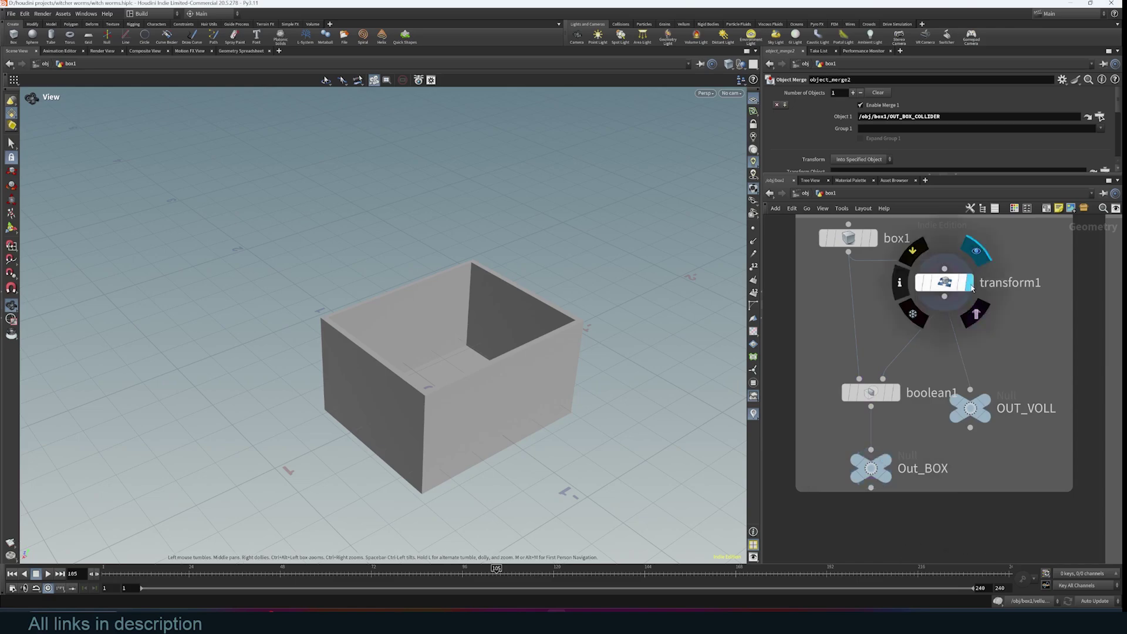
pyautogui.click(963, 284)
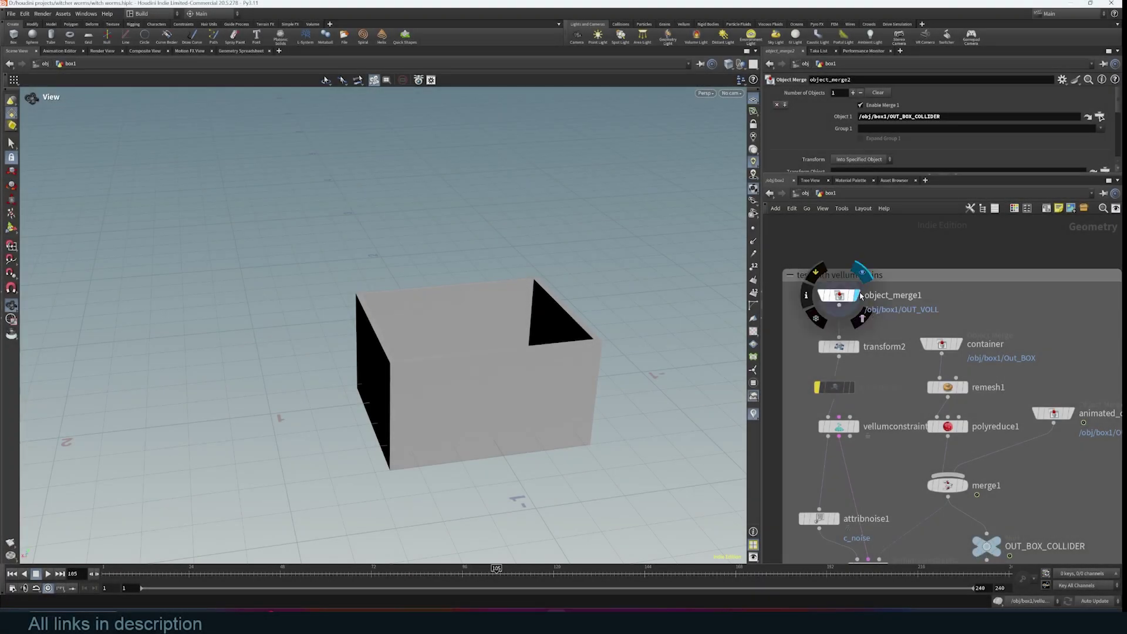
pyautogui.click(860, 296)
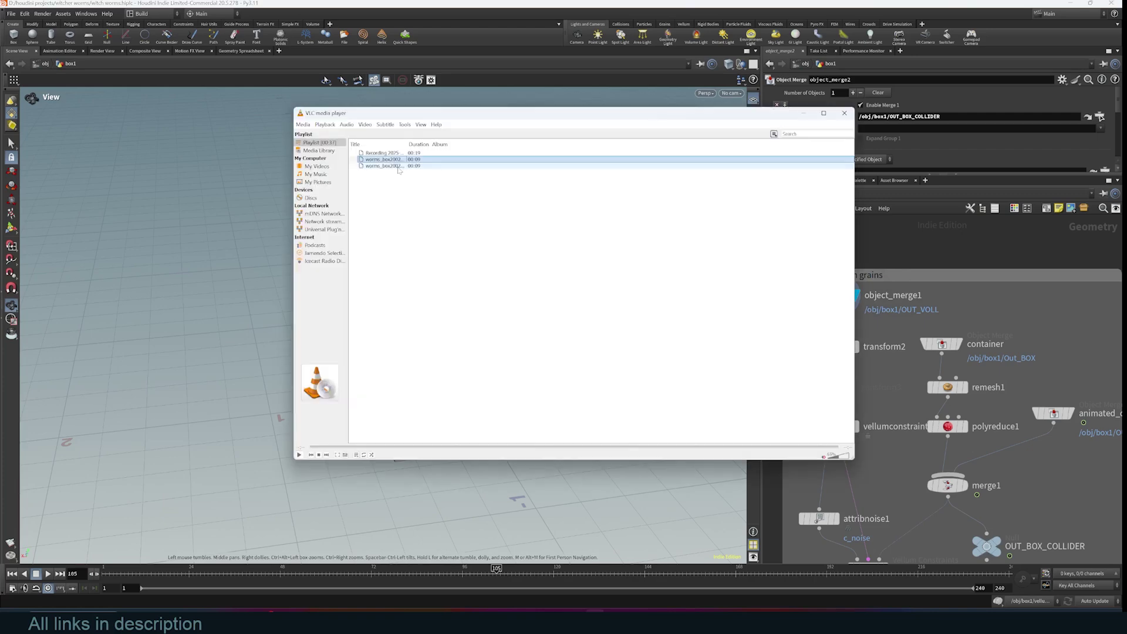
# Step: Play the worms box render from the VLC playlist, pause it and return to Houdini
pyautogui.doubleClick(388, 158)
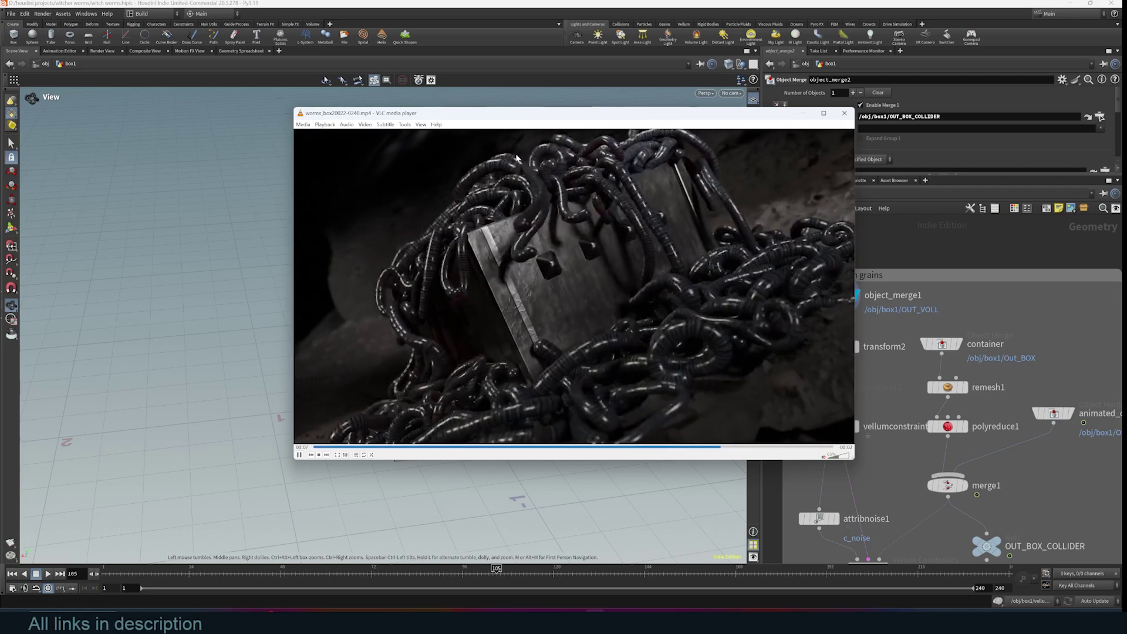
pyautogui.press('space')
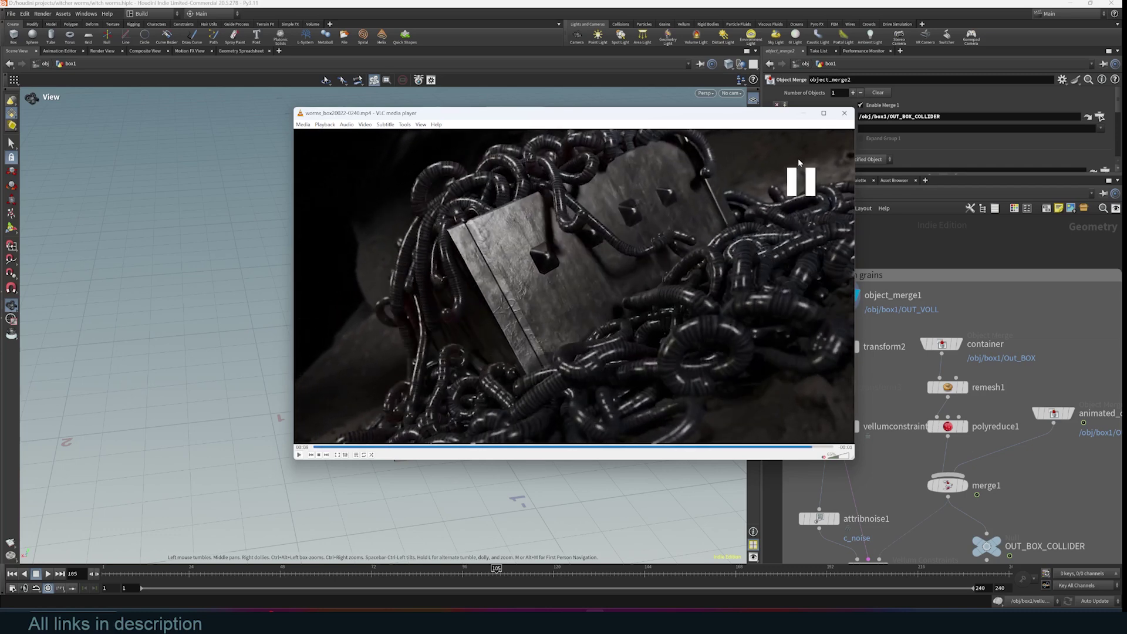
pyautogui.click(805, 114)
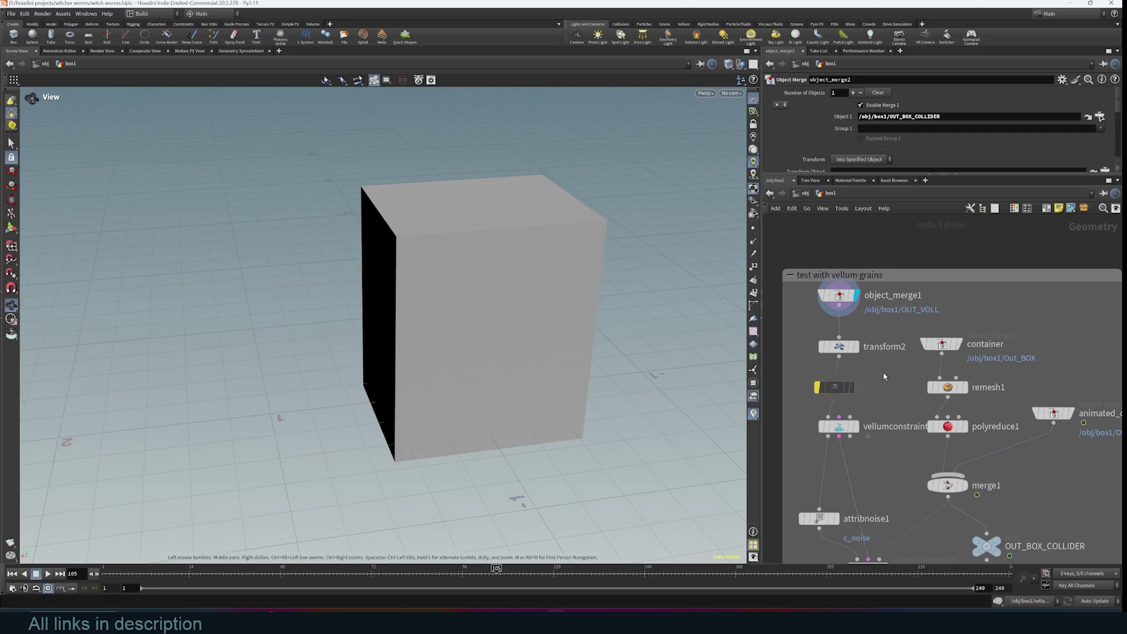
# Step: Display the grains from the vellum constraints node, followed by attribnoise1 with its c_noise attribute, and inspect them
pyautogui.click(860, 430)
pyautogui.moveTo(488, 302); pyautogui.dragTo(325, 255)
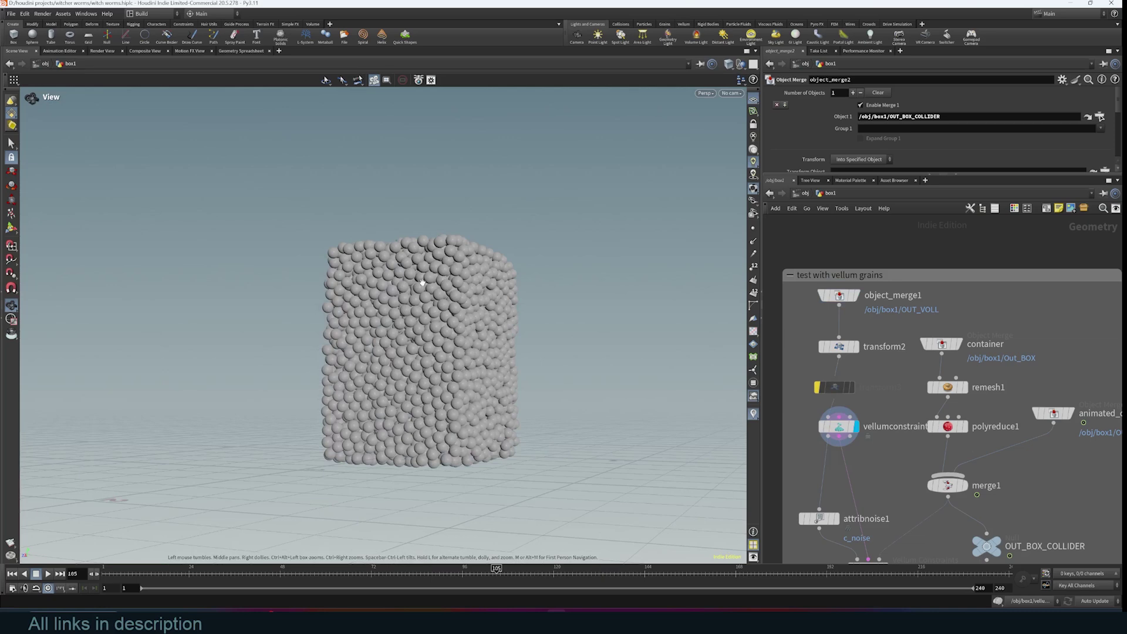
pyautogui.moveTo(872, 481); pyautogui.dragTo(920, 390, button='middle')
pyautogui.click(886, 427)
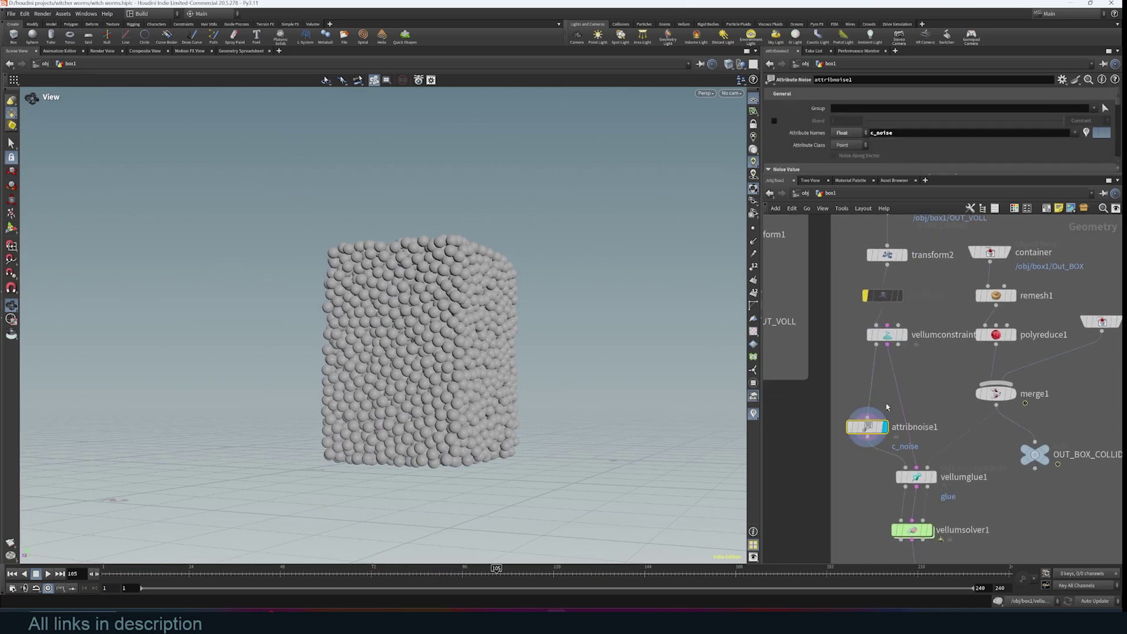
pyautogui.moveTo(868, 429)
pyautogui.mouseDown()
pyautogui.moveTo(857, 415)
pyautogui.moveTo(866, 428)
pyautogui.mouseUp()
pyautogui.moveTo(451, 144); pyautogui.dragTo(510, 225)
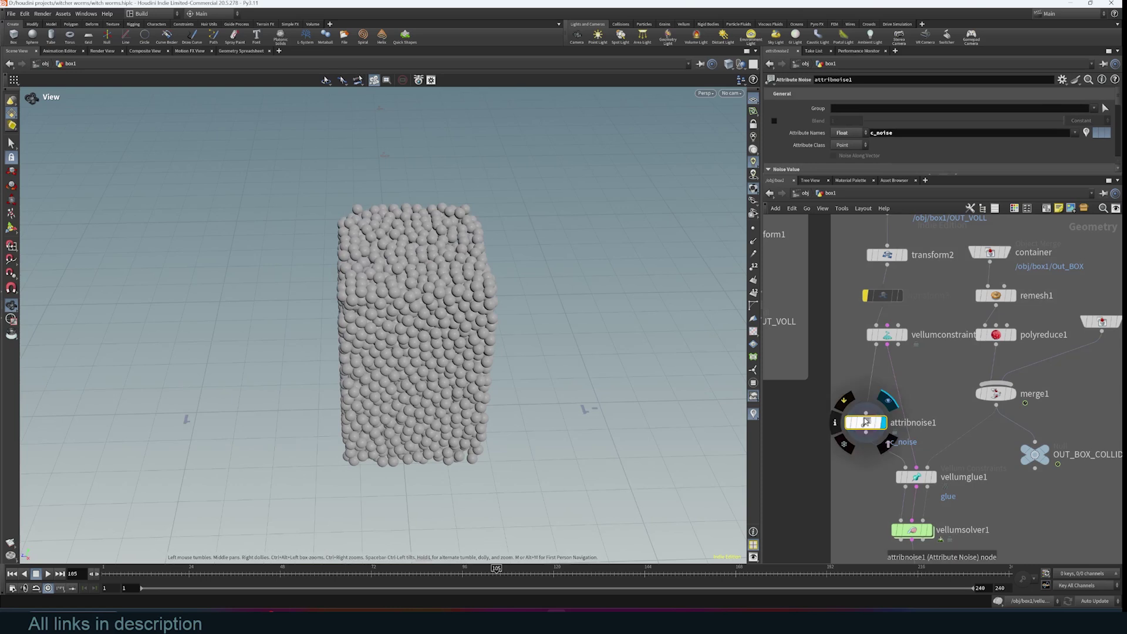
# Step: Bypass attribnoise1 and vellumglue1, and display vellumsolver1 at frame 1 to view the grains with their colliders
pyautogui.moveTo(951, 486); pyautogui.dragTo(951, 373, button='middle')
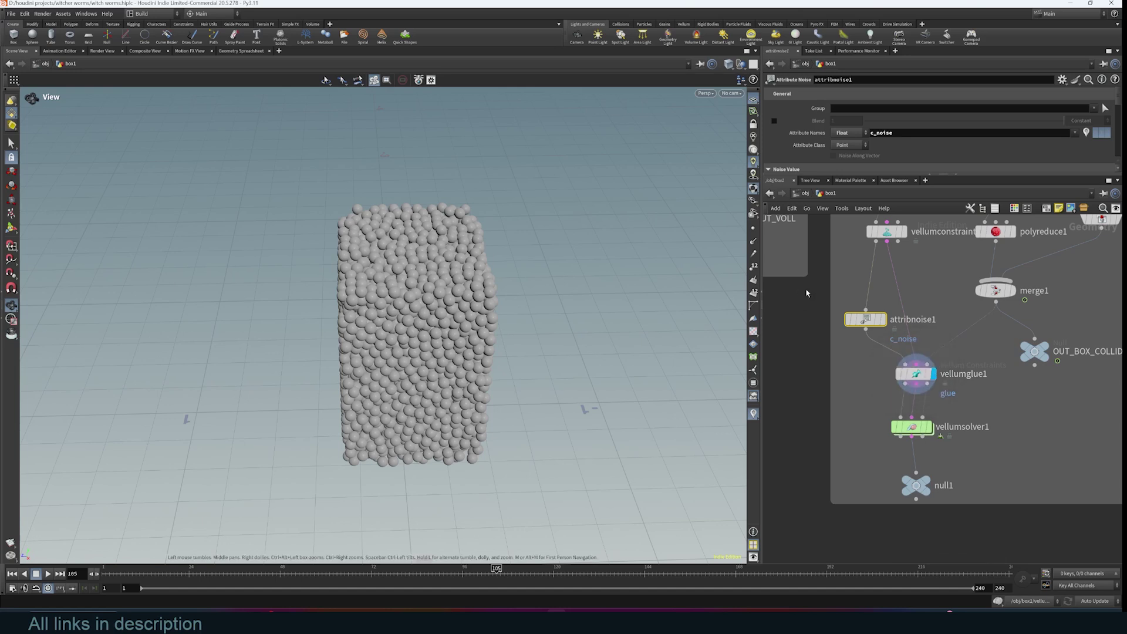
pyautogui.moveTo(942, 393); pyautogui.dragTo(944, 392)
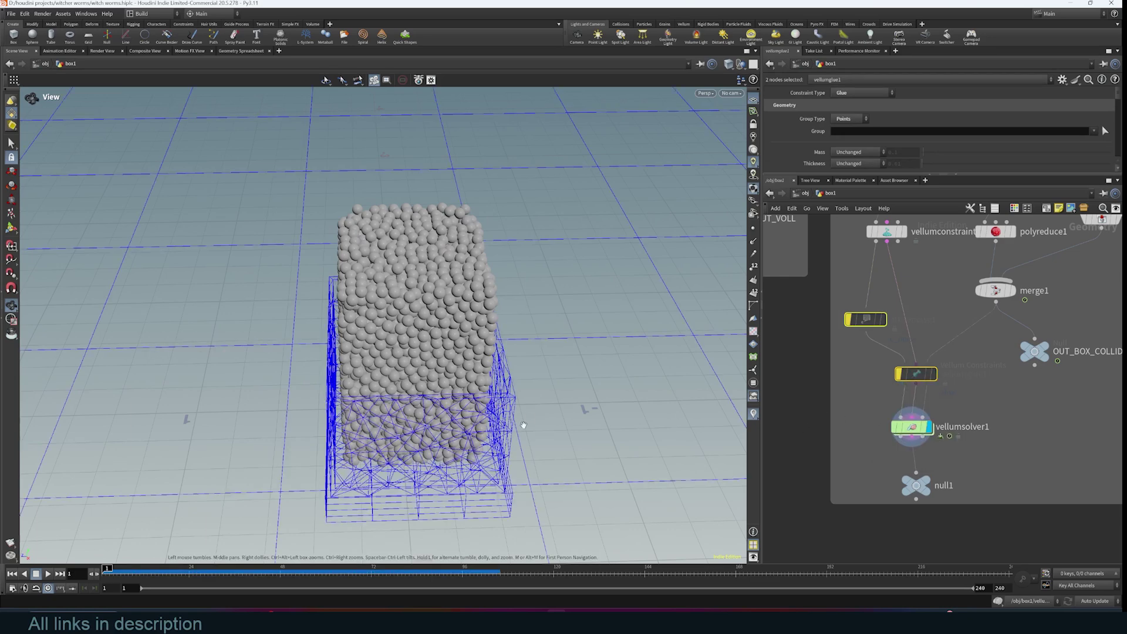
pyautogui.moveTo(531, 417); pyautogui.dragTo(454, 393)
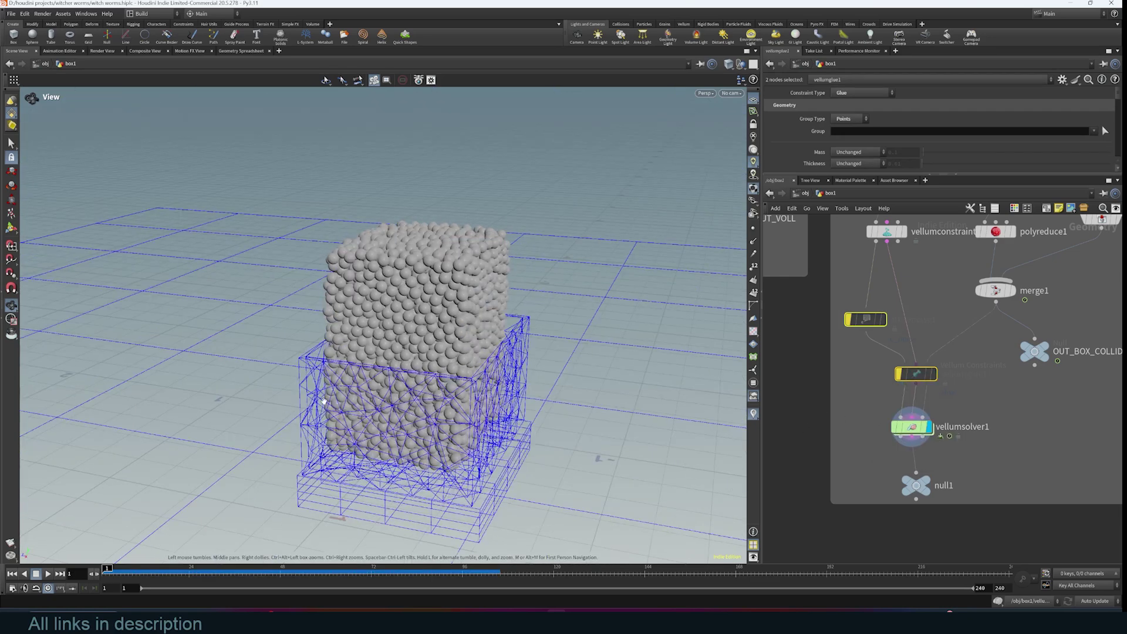
# Step: Display the col1 collider box in the colliders group
pyautogui.moveTo(1076, 250); pyautogui.dragTo(846, 413, button='middle')
pyautogui.scroll(-3, 1007, 435)
pyautogui.scroll(2, 947, 398)
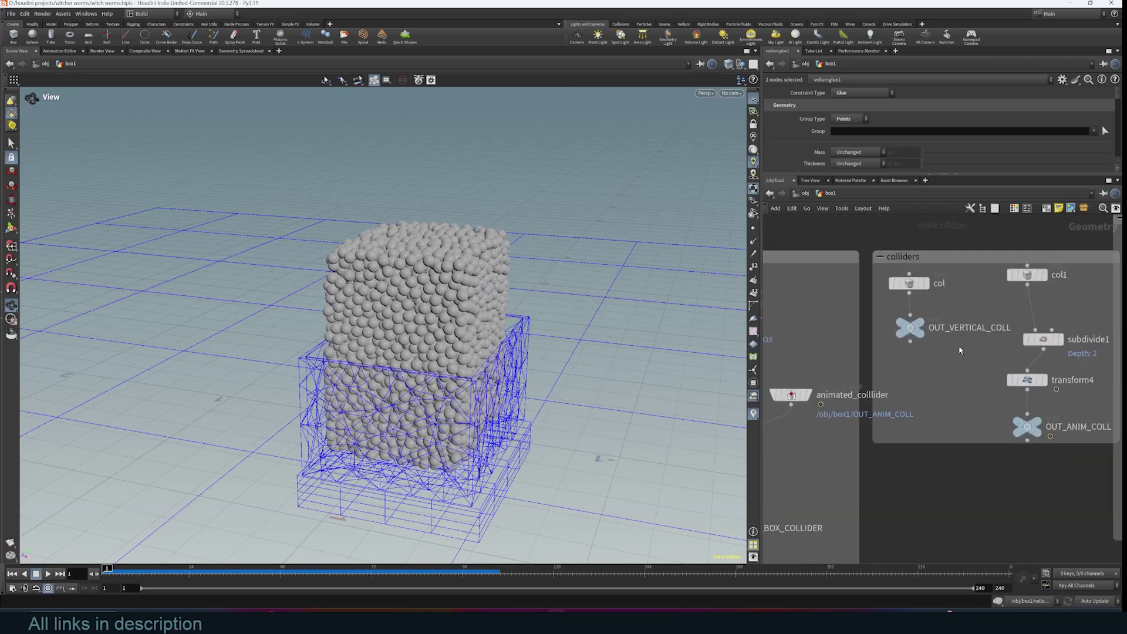
pyautogui.click(1045, 276)
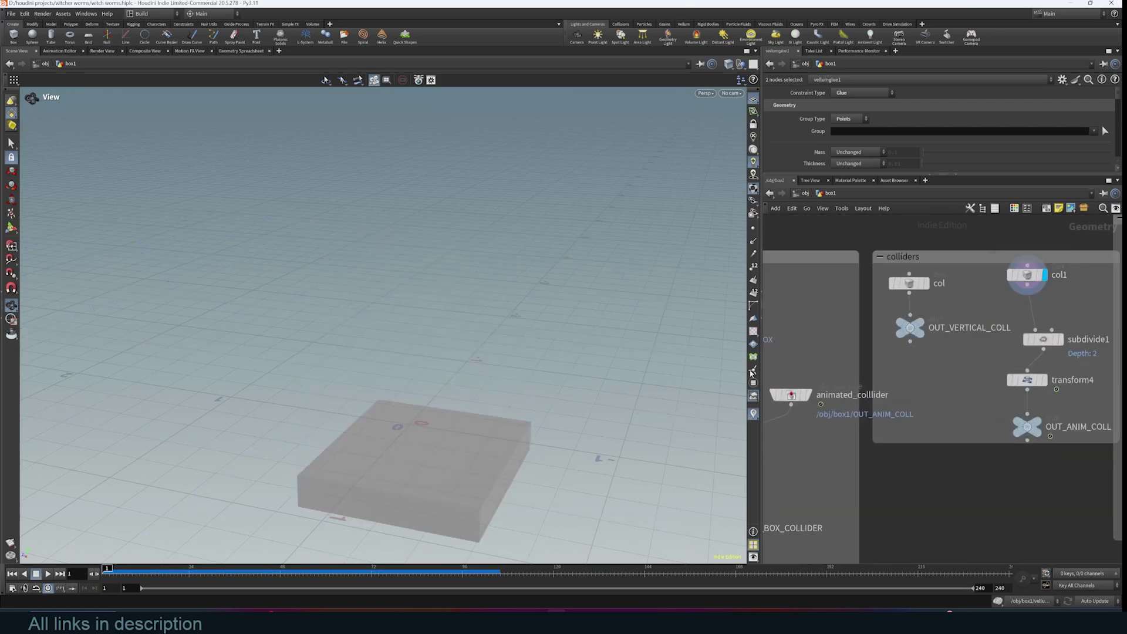
# Step: Display the subdivide1 and transform4 nodes with mesh edges shown, and play the animated collider from OUT_ANIM_COLL
pyautogui.moveTo(453, 413); pyautogui.dragTo(411, 375)
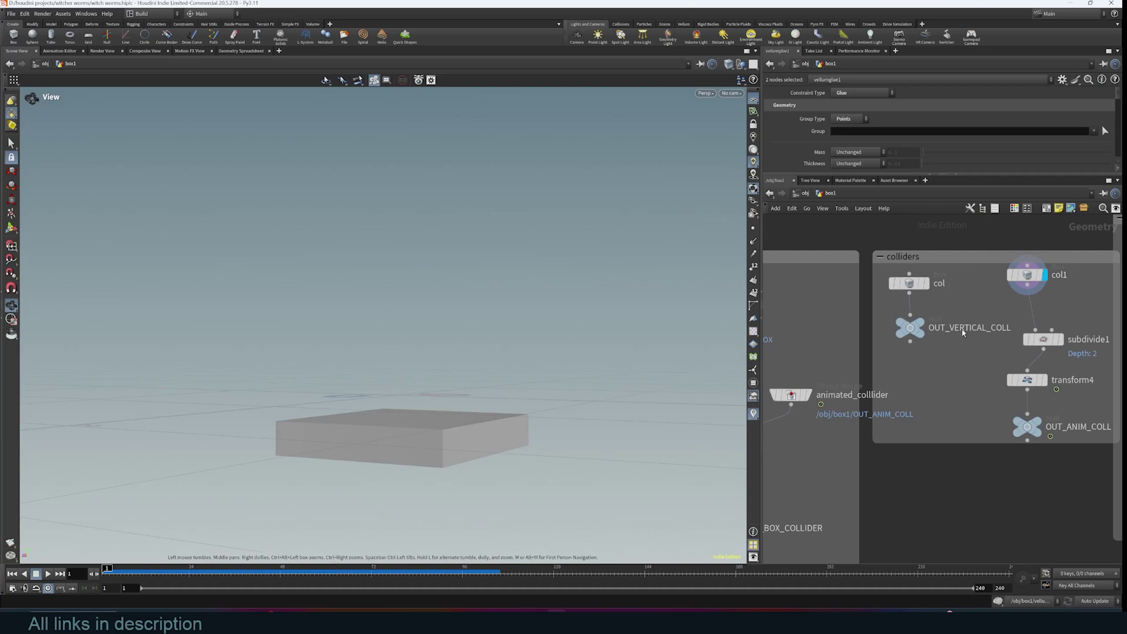
pyautogui.click(1063, 340)
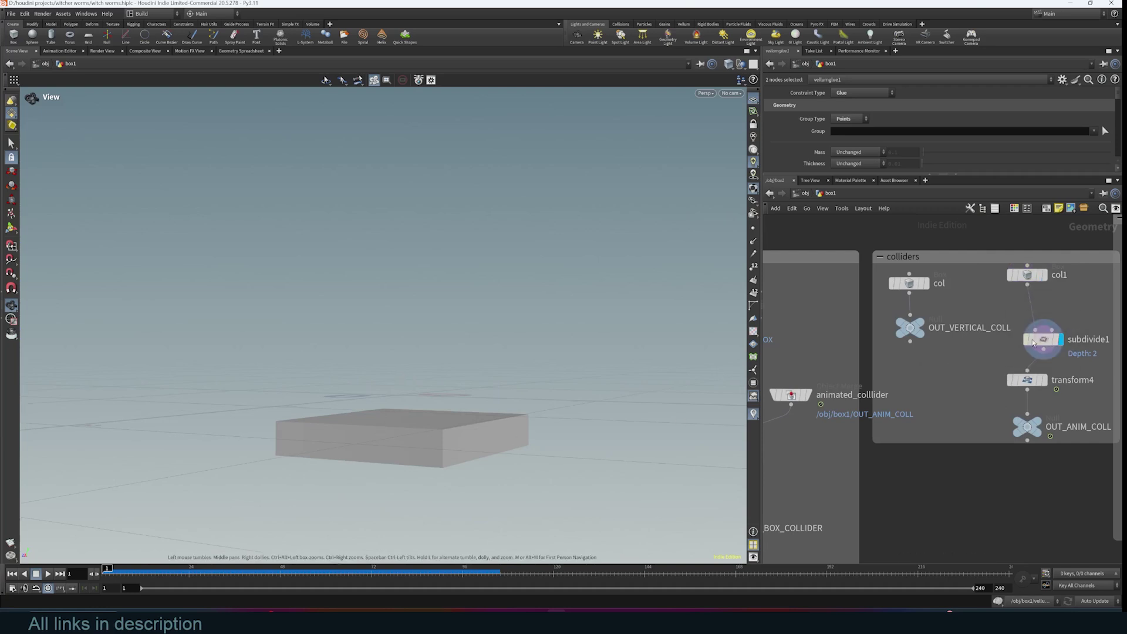
pyautogui.click(729, 64)
pyautogui.click(738, 163)
pyautogui.moveTo(661, 201); pyautogui.dragTo(567, 318)
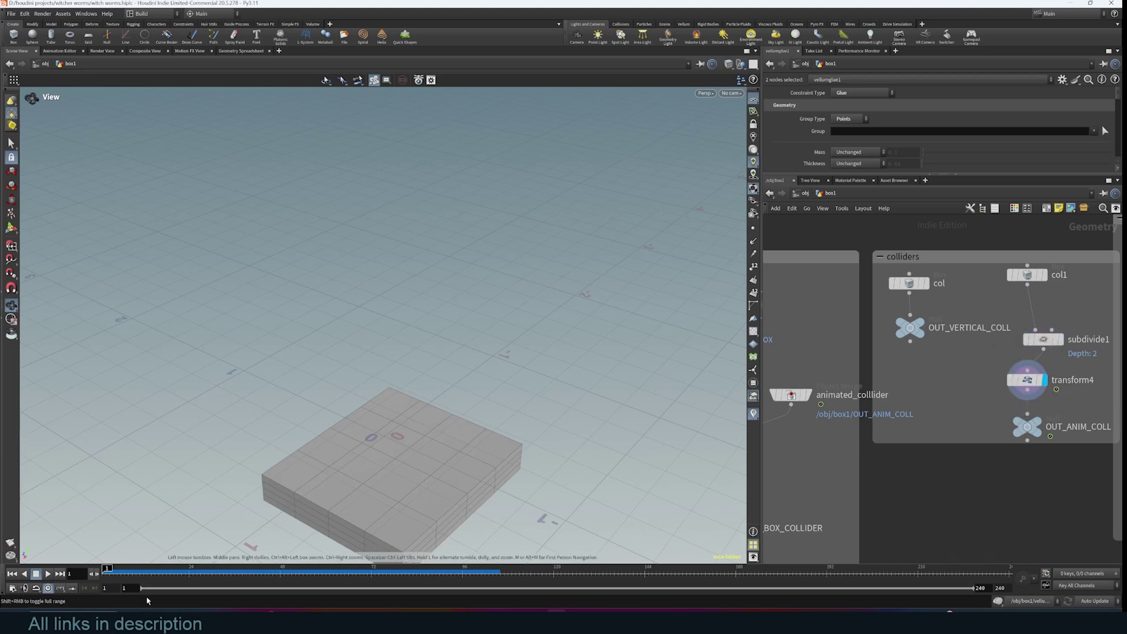
pyautogui.click(48, 573)
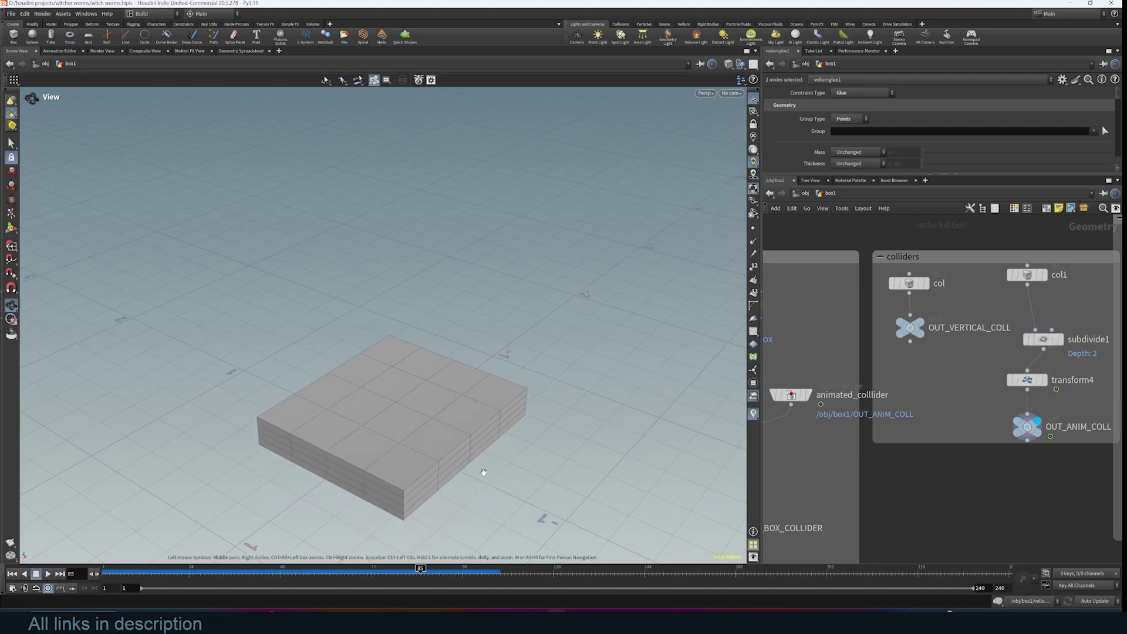
# Step: Display the vertical collider col, followed by merge1's container with the animated collider, and scrub through its motion
pyautogui.click(926, 283)
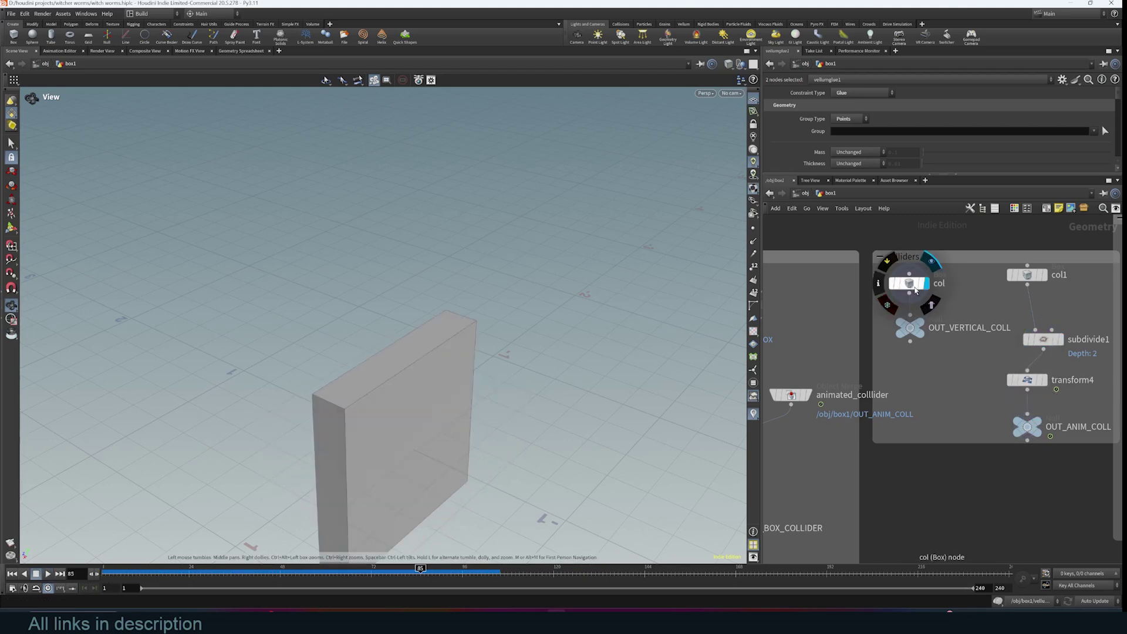
pyautogui.moveTo(879, 409); pyautogui.dragTo(932, 393, button='middle')
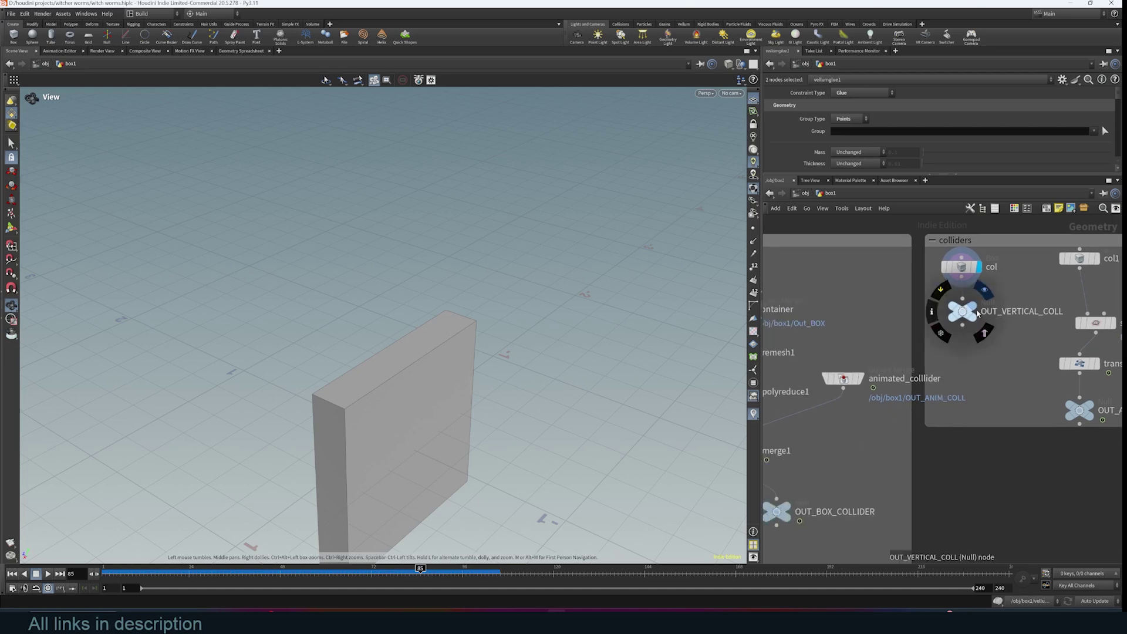
pyautogui.moveTo(821, 444); pyautogui.dragTo(970, 373, button='middle')
pyautogui.moveTo(878, 475)
pyautogui.mouseDown(button='middle')
pyautogui.moveTo(930, 459)
pyautogui.moveTo(976, 401)
pyautogui.mouseUp(button='middle')
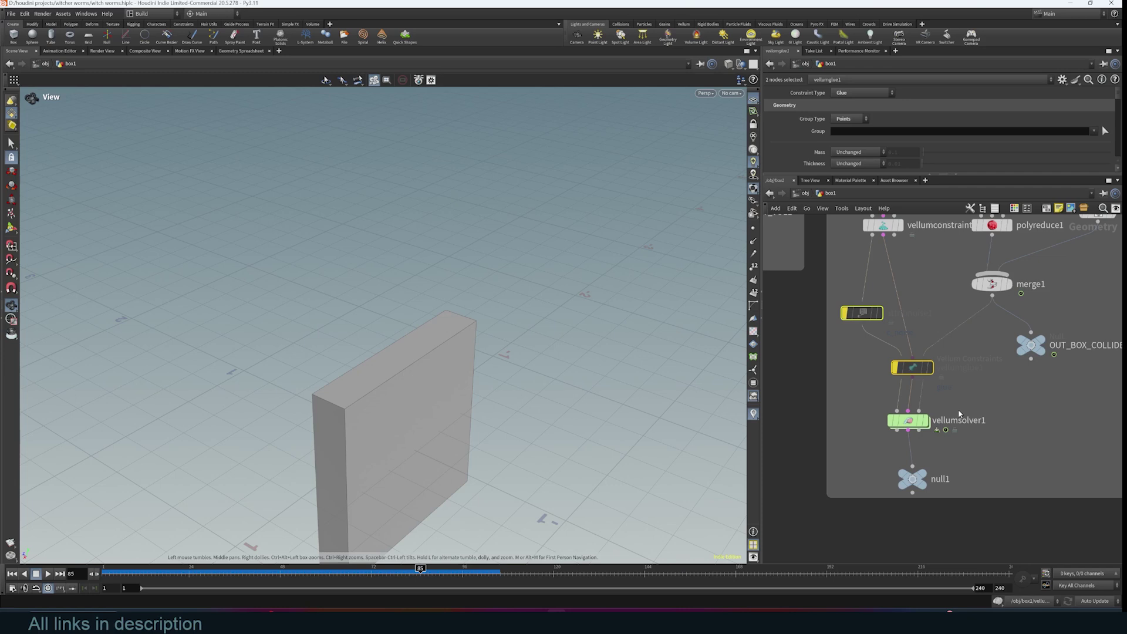
pyautogui.moveTo(966, 414); pyautogui.dragTo(939, 430, button='middle')
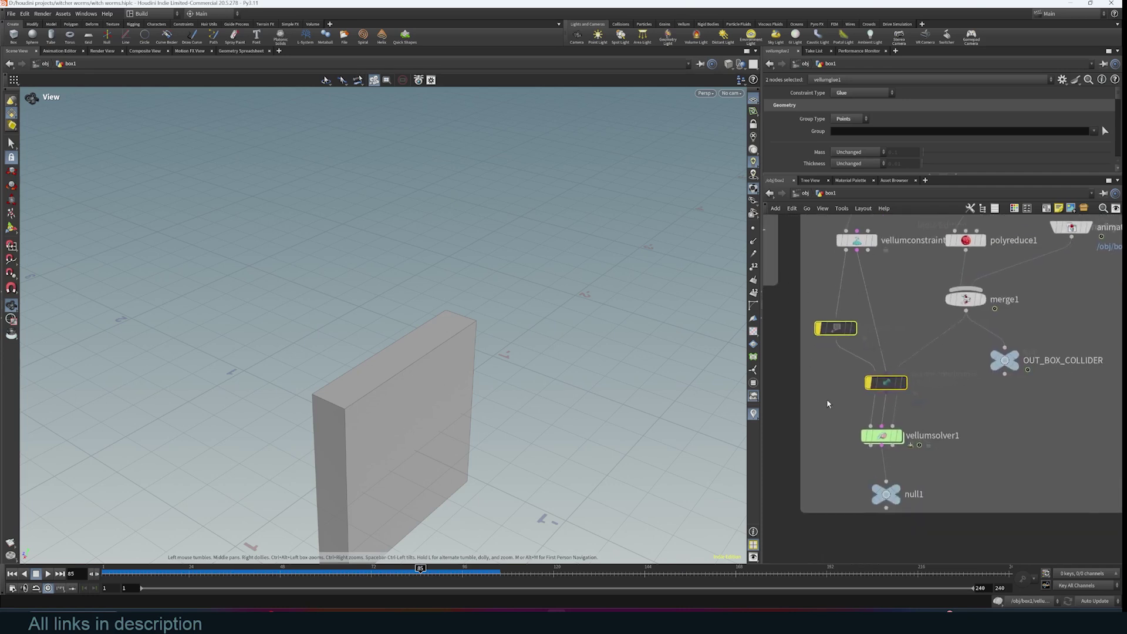
pyautogui.scroll(2, 866, 404)
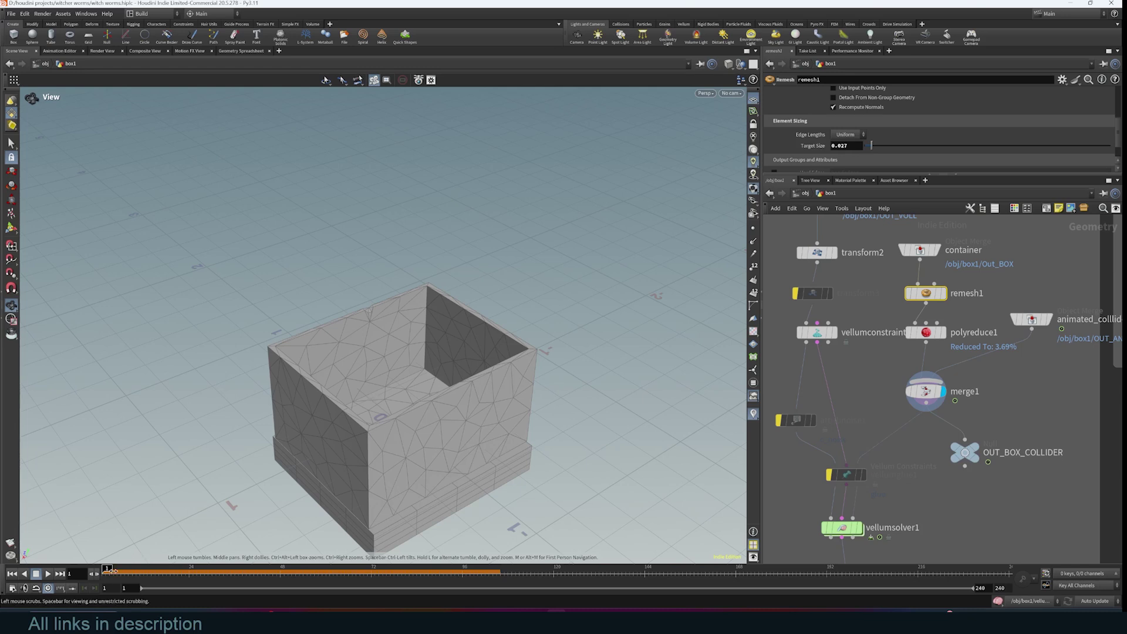
pyautogui.moveTo(110, 569); pyautogui.dragTo(194, 570)
pyautogui.moveTo(282, 571); pyautogui.dragTo(193, 572)
# Step: Display vellumsolver1 at frame 1 and play the grain simulation with the moving collider
pyautogui.moveTo(906, 466); pyautogui.dragTo(963, 381, button='middle')
pyautogui.click(12, 573)
pyautogui.click(917, 442)
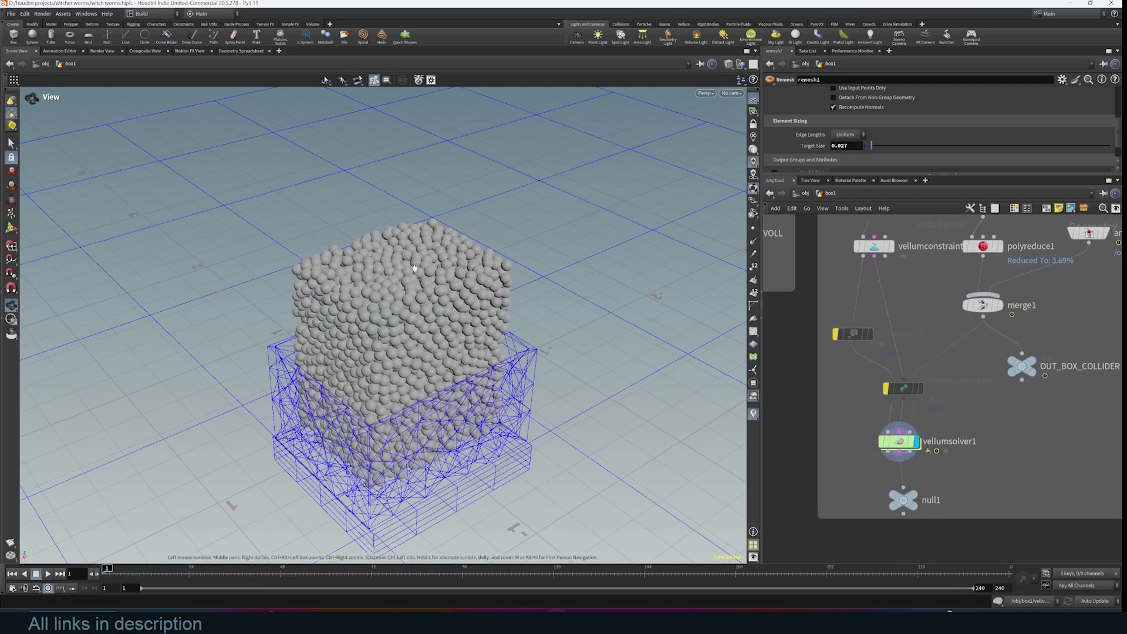
pyautogui.click(49, 574)
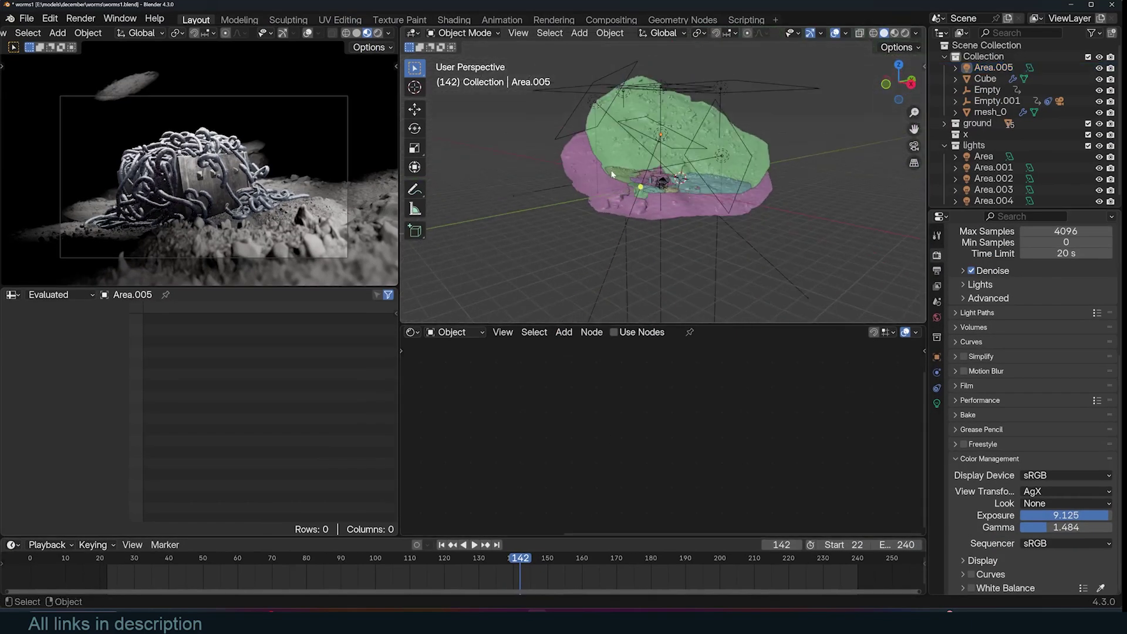
# Step: Switch to Blender, add a Curve Spiral node to a plane's geometry nodes and preview it through a Viewer node
pyautogui.scroll(-2, 611, 175)
pyautogui.keyDown('shift'); pyautogui.moveTo(727, 212); pyautogui.dragTo(661, 225, button='middle'); pyautogui.keyUp('shift')
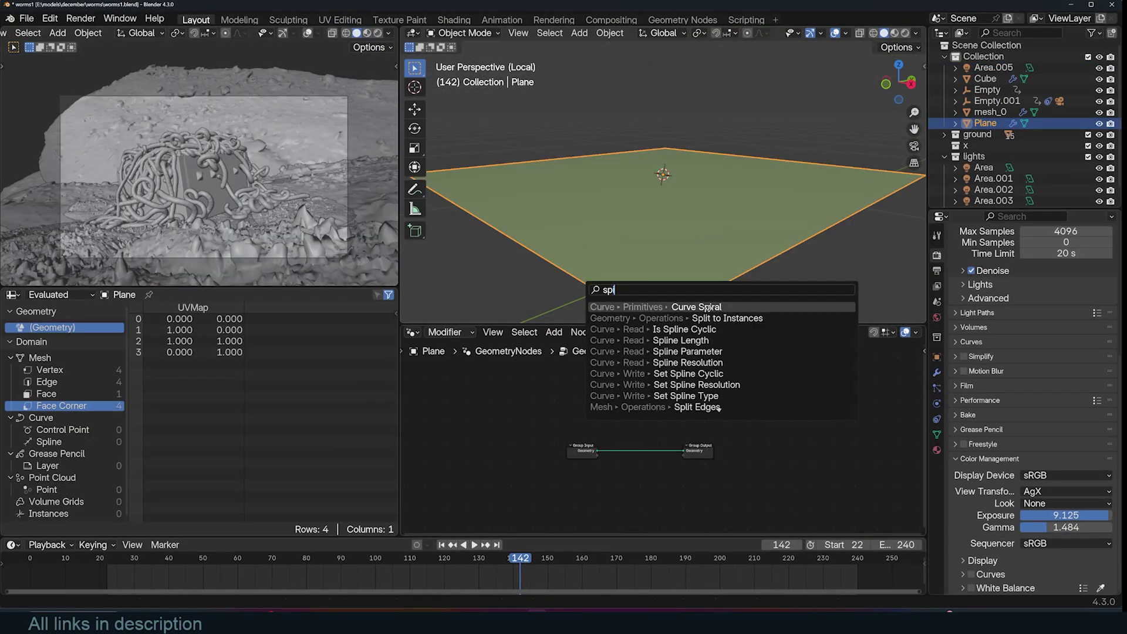
pyautogui.press('Return')
pyautogui.click(747, 399)
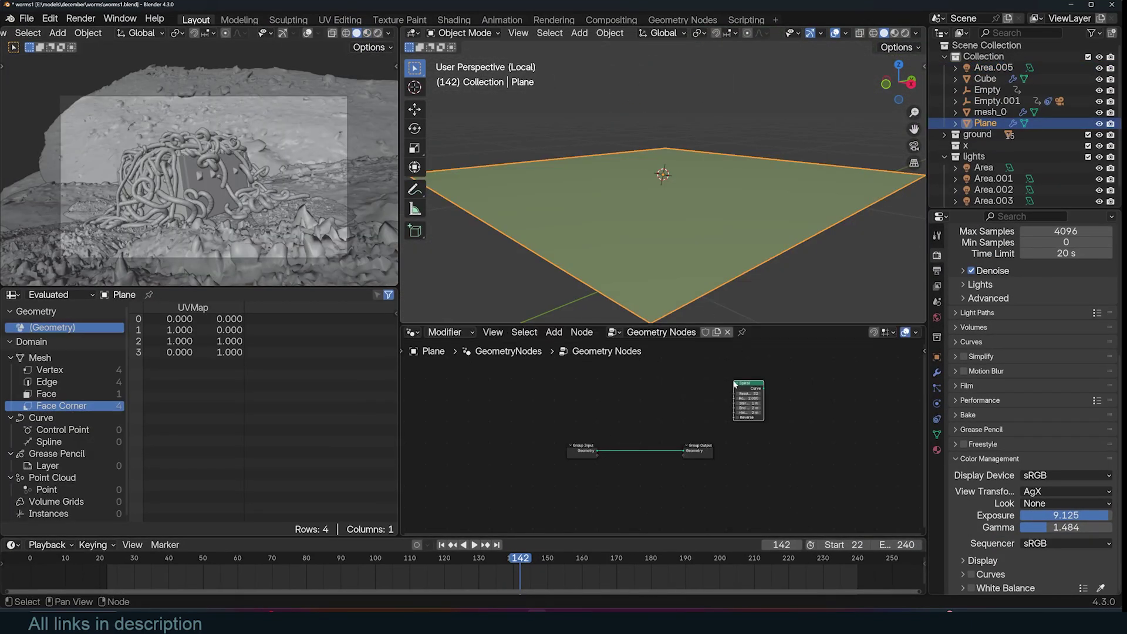
pyautogui.keyDown('ctrl'); pyautogui.keyDown('shift'); pyautogui.click(747, 399); pyautogui.keyUp('shift'); pyautogui.keyUp('ctrl')
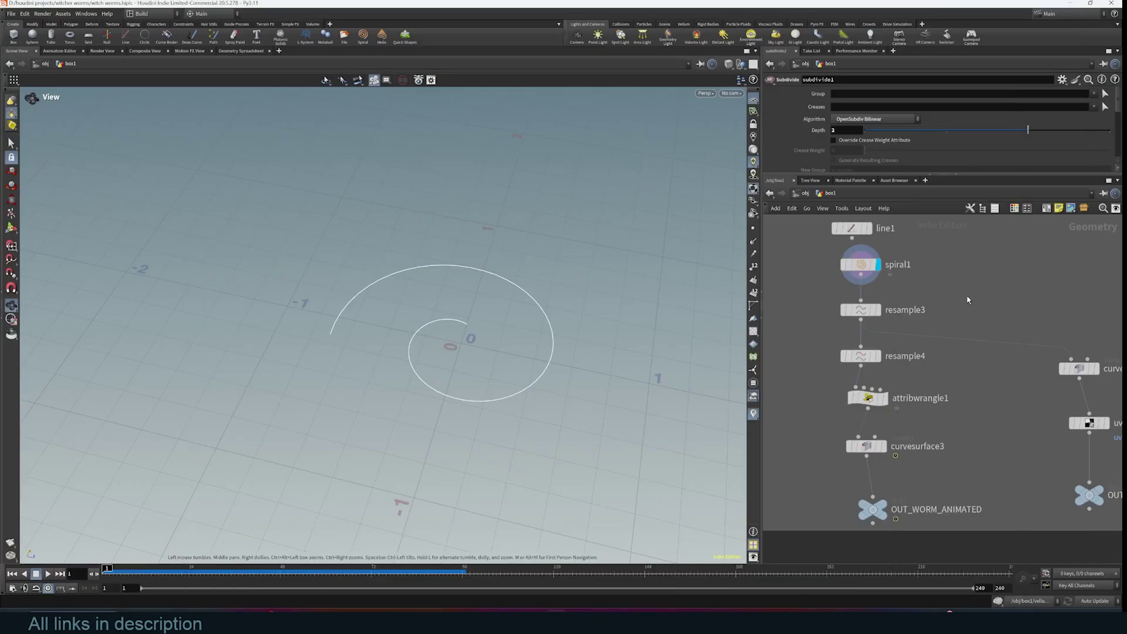
# Step: Return to Houdini and display line1, the straight curve at the start of the worm network
pyautogui.scroll(3, 968, 299)
pyautogui.moveTo(815, 275); pyautogui.dragTo(820, 385)
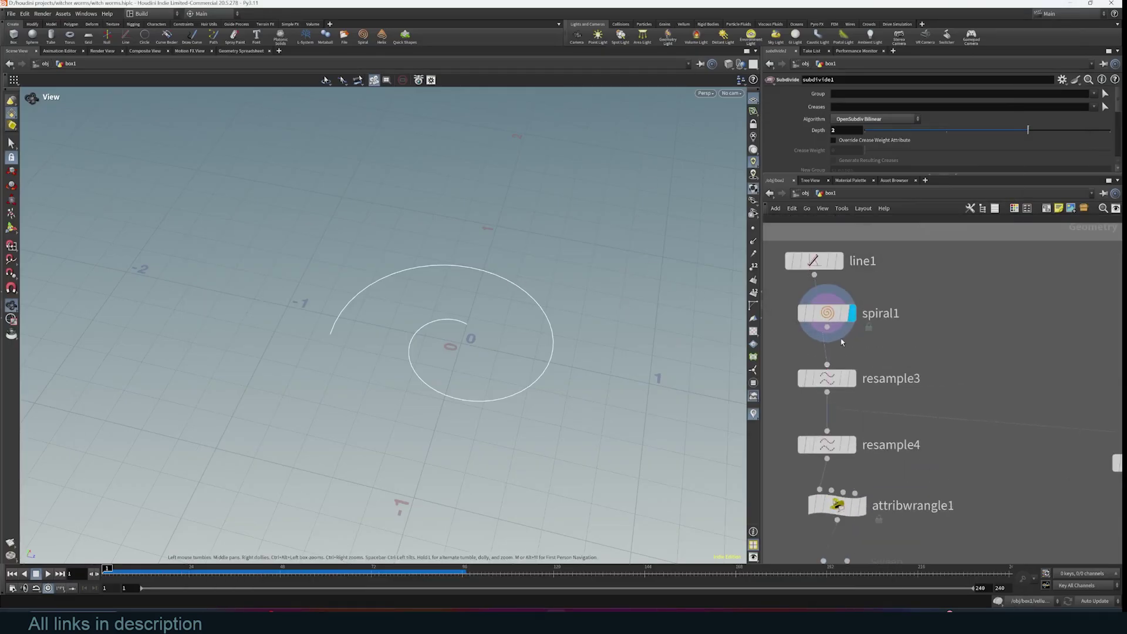
pyautogui.click(841, 261)
pyautogui.moveTo(496, 334); pyautogui.dragTo(496, 284)
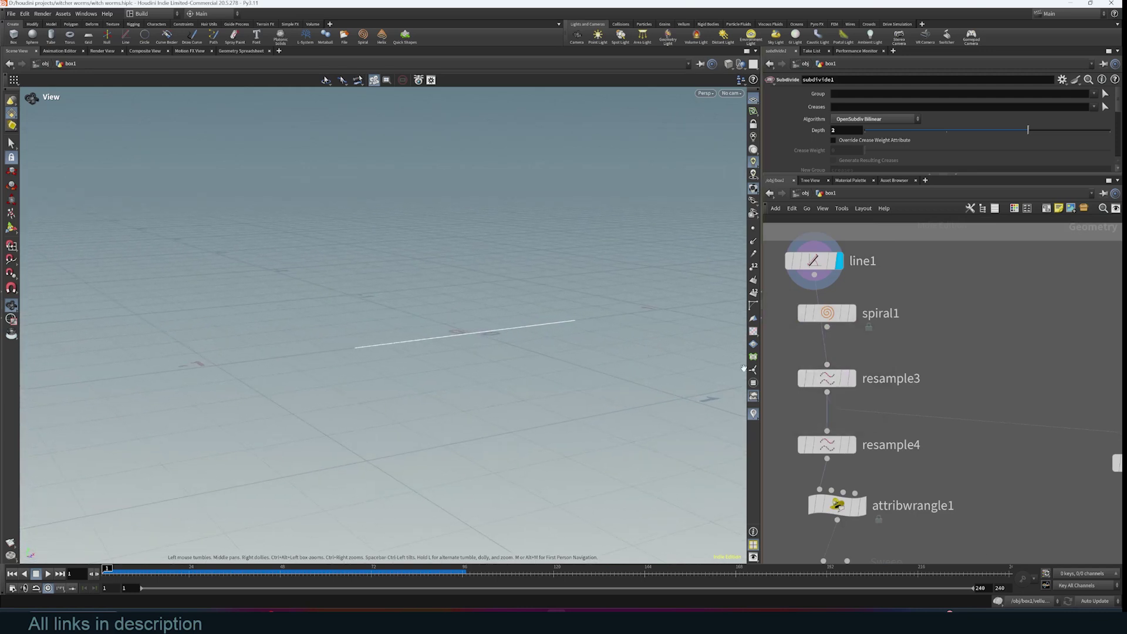
# Step: Turn on point display in the viewport and compare the points of line1 with those of resample3
pyautogui.click(851, 378)
pyautogui.click(753, 228)
pyautogui.moveTo(380, 326); pyautogui.dragTo(407, 320)
pyautogui.scroll(3, 407, 320)
pyautogui.moveTo(408, 320); pyautogui.dragTo(360, 349, button='middle')
pyautogui.click(843, 266)
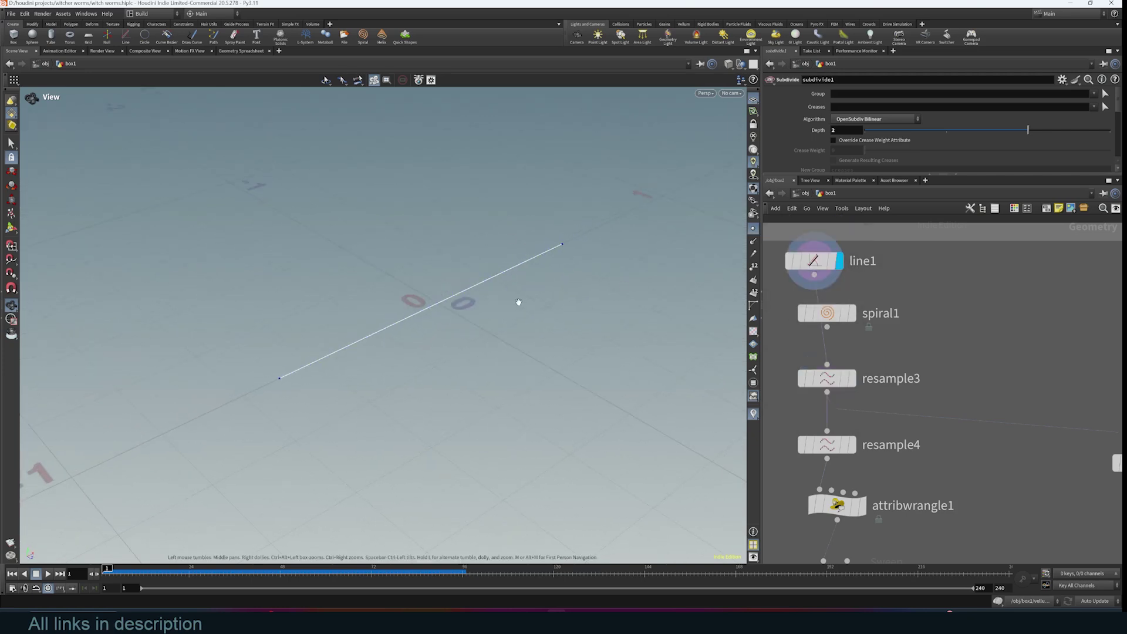
pyautogui.moveTo(516, 302); pyautogui.dragTo(542, 294)
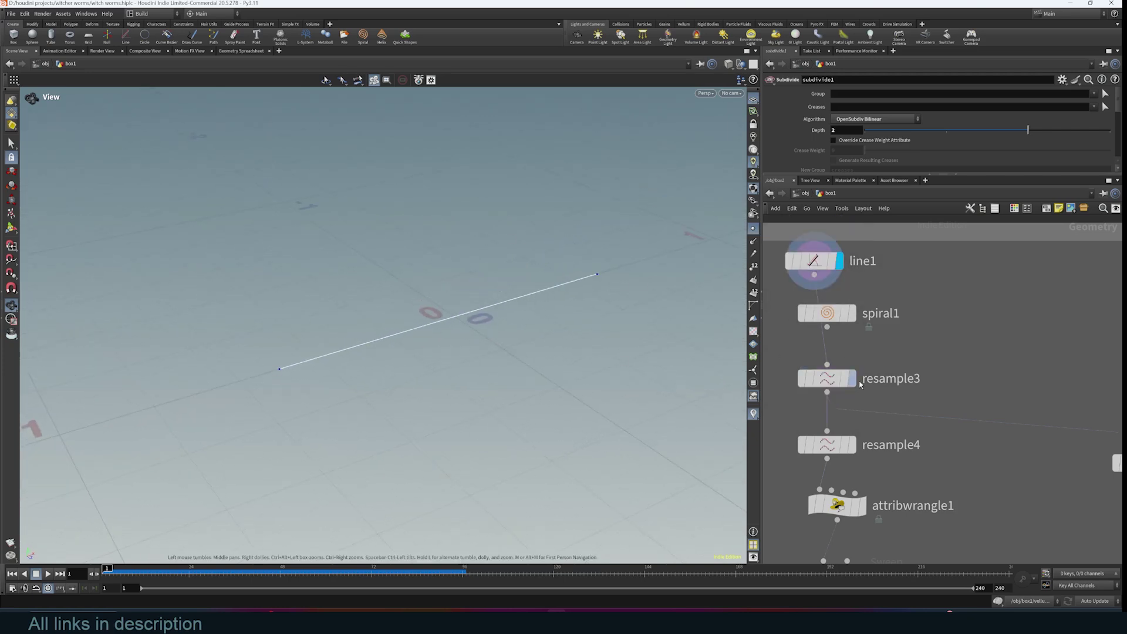
pyautogui.click(852, 379)
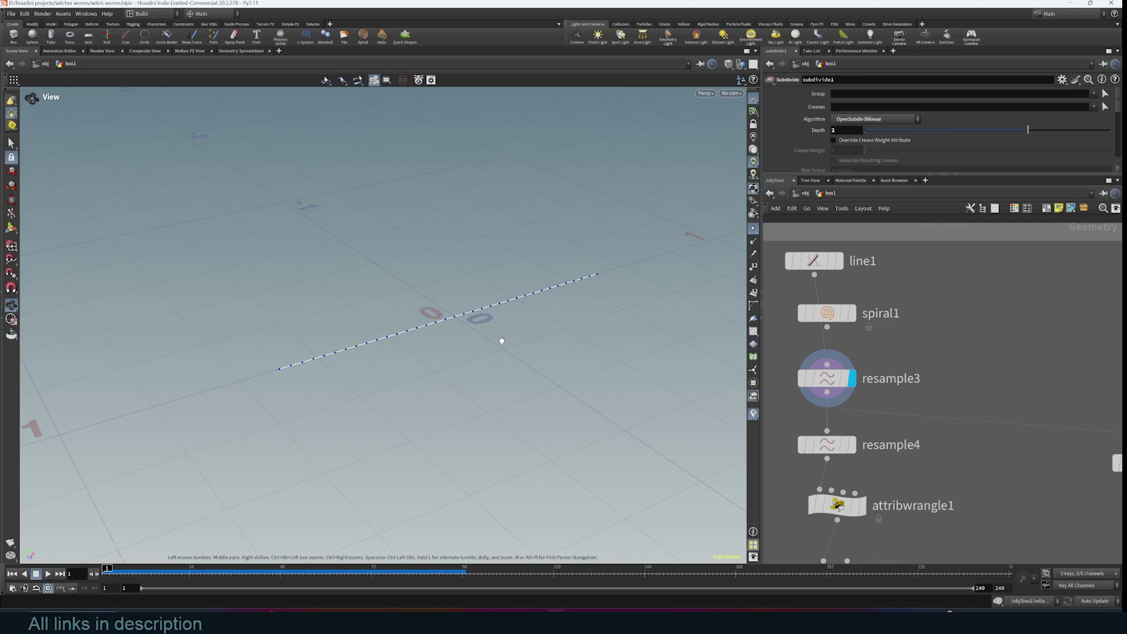
# Step: Examine the high-resolution worm branch with the curvesurface2, uvedit1 and OUT_WORM_HI nodes
pyautogui.scroll(-2, 922, 445)
pyautogui.moveTo(930, 451); pyautogui.dragTo(823, 328, button='middle')
pyautogui.scroll(1, 913, 351)
pyautogui.scroll(-2, 863, 362)
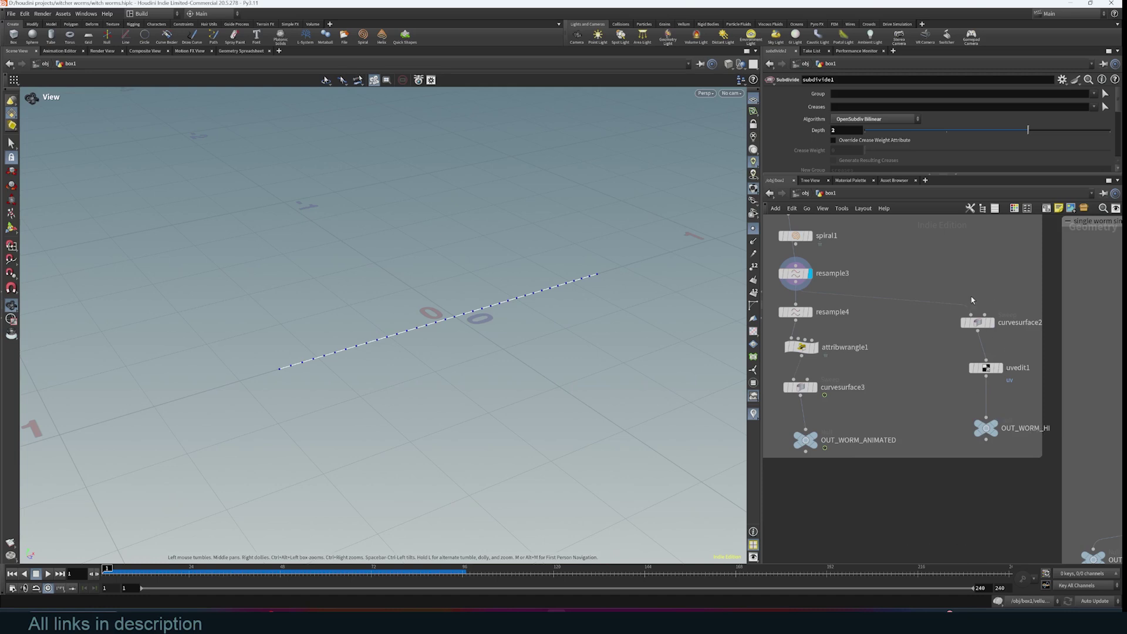
pyautogui.moveTo(914, 270); pyautogui.dragTo(1055, 479)
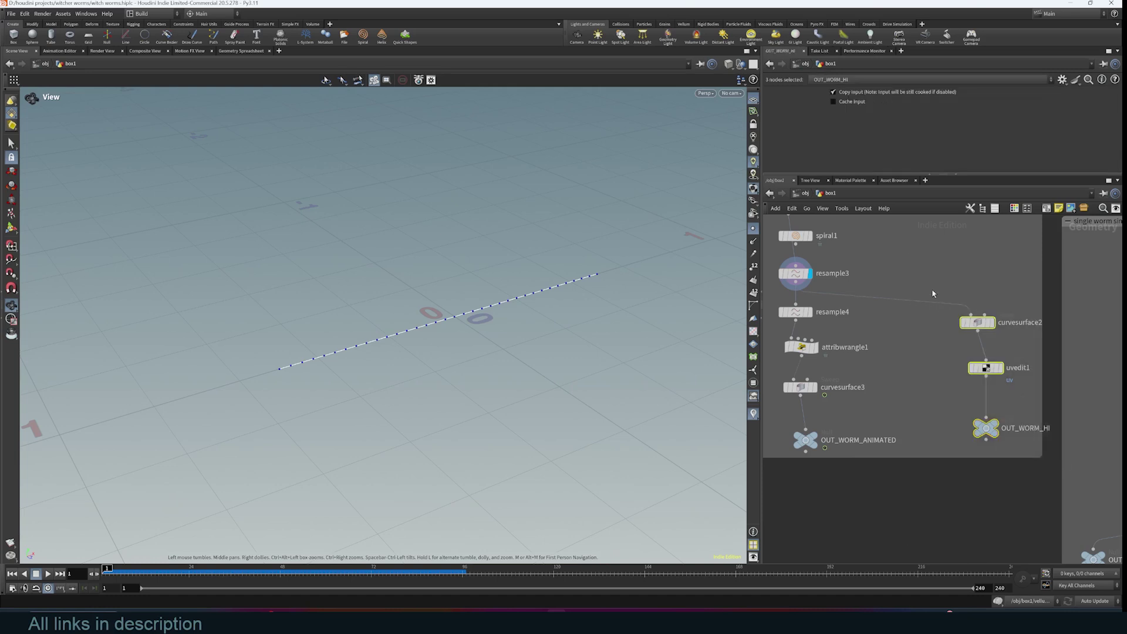
pyautogui.moveTo(930, 286); pyautogui.dragTo(1037, 479)
pyautogui.click(868, 292)
pyautogui.moveTo(869, 292); pyautogui.dragTo(894, 298, button='middle')
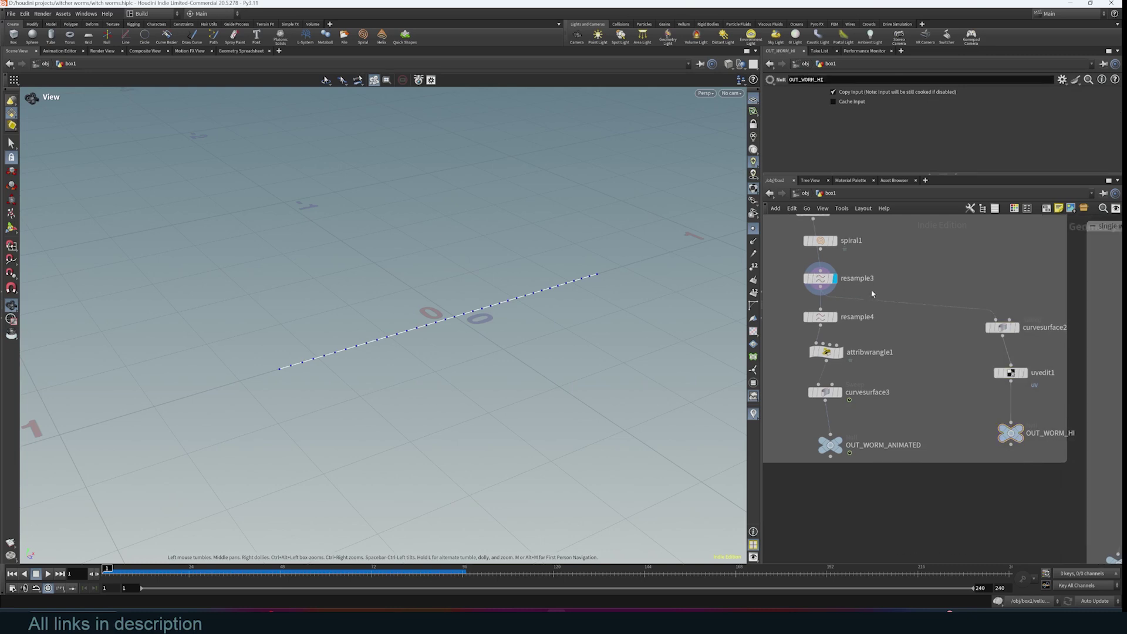
# Step: Display curvesurface2 and inspect the capsule-shaped worm mesh from its end
pyautogui.scroll(2, 900, 316)
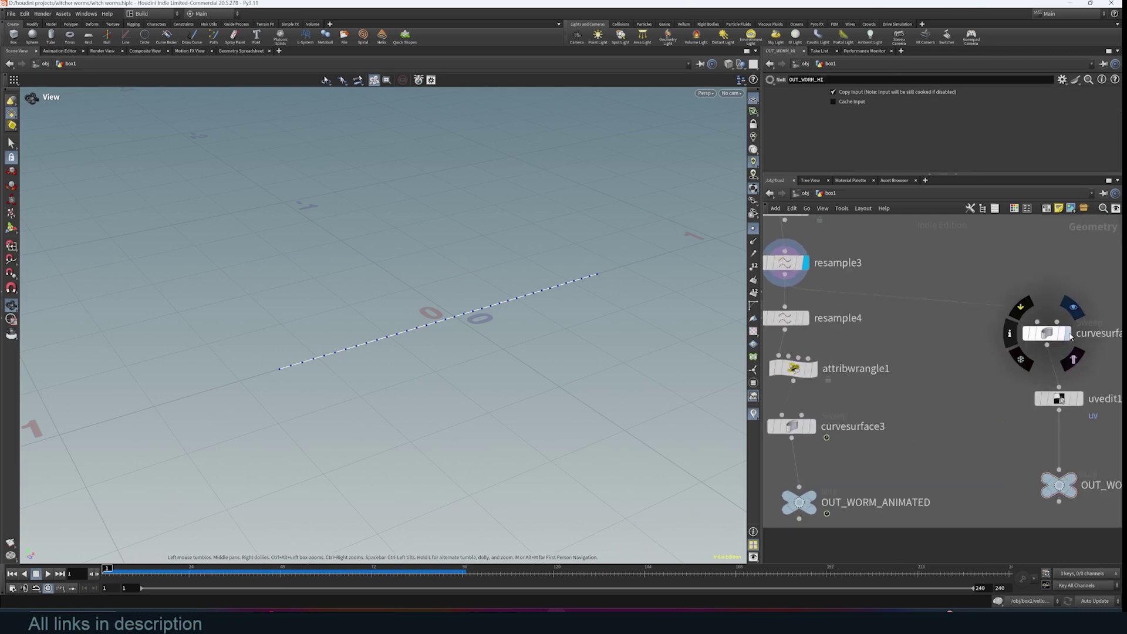
pyautogui.click(1069, 334)
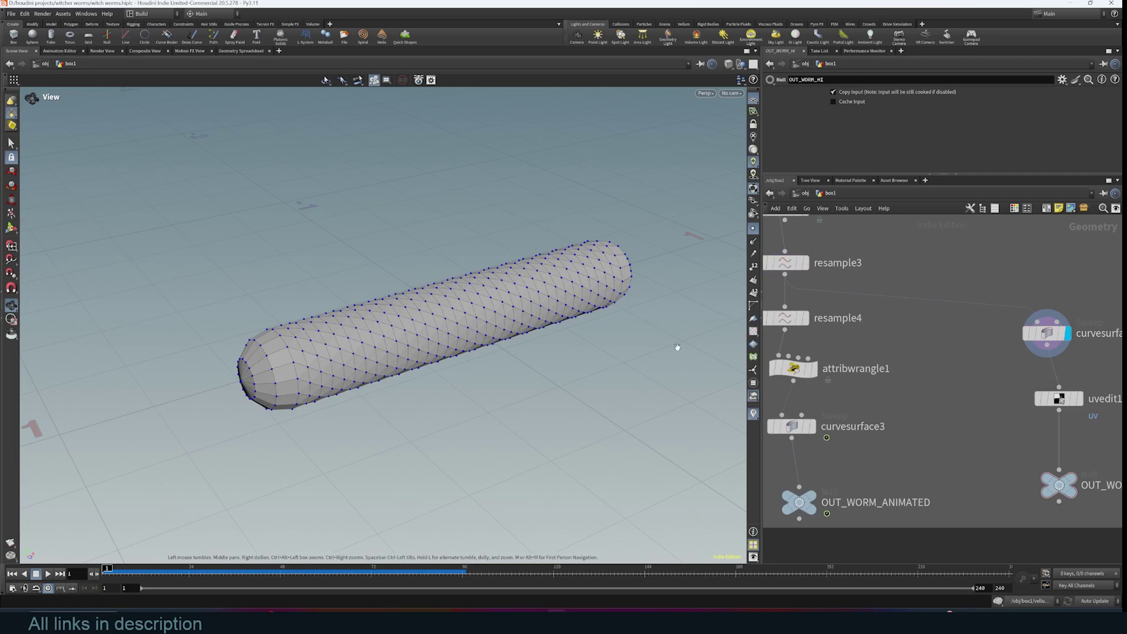
pyautogui.moveTo(496, 281); pyautogui.dragTo(386, 355)
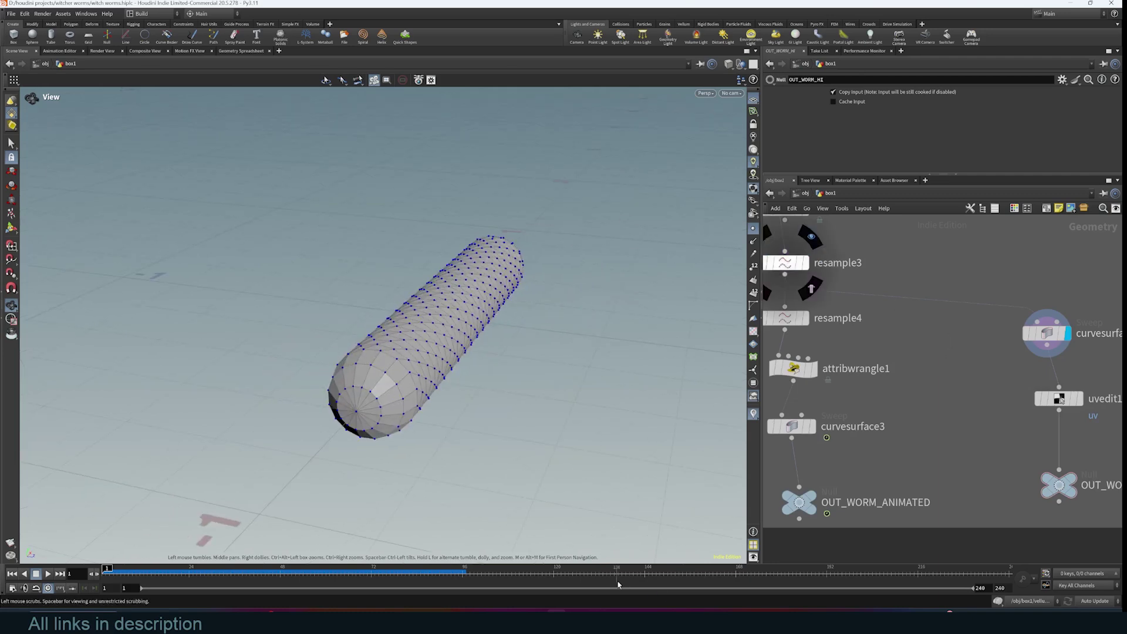
# Step: Switch to Blender and insert a Curve to Mesh node between the Spiral and Viewer nodes
pyautogui.click(537, 623)
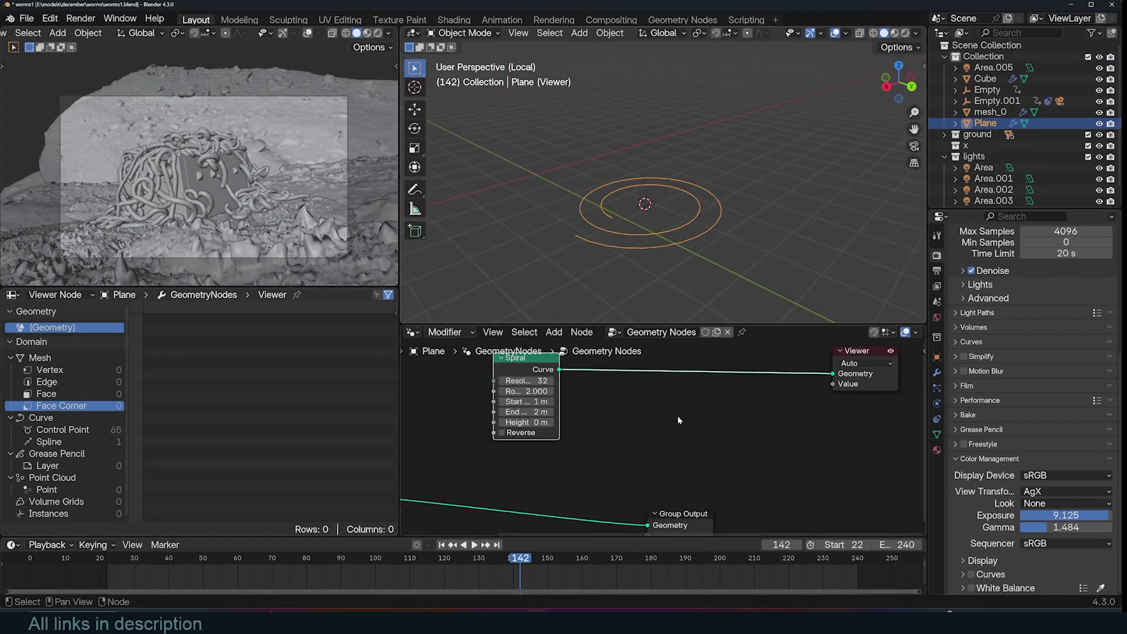
pyautogui.scroll(2, 678, 416)
pyautogui.moveTo(678, 417); pyautogui.dragTo(680, 430, button='middle')
pyautogui.hotkey('shift', 'a')
pyautogui.click(678, 384)
pyautogui.write('to')
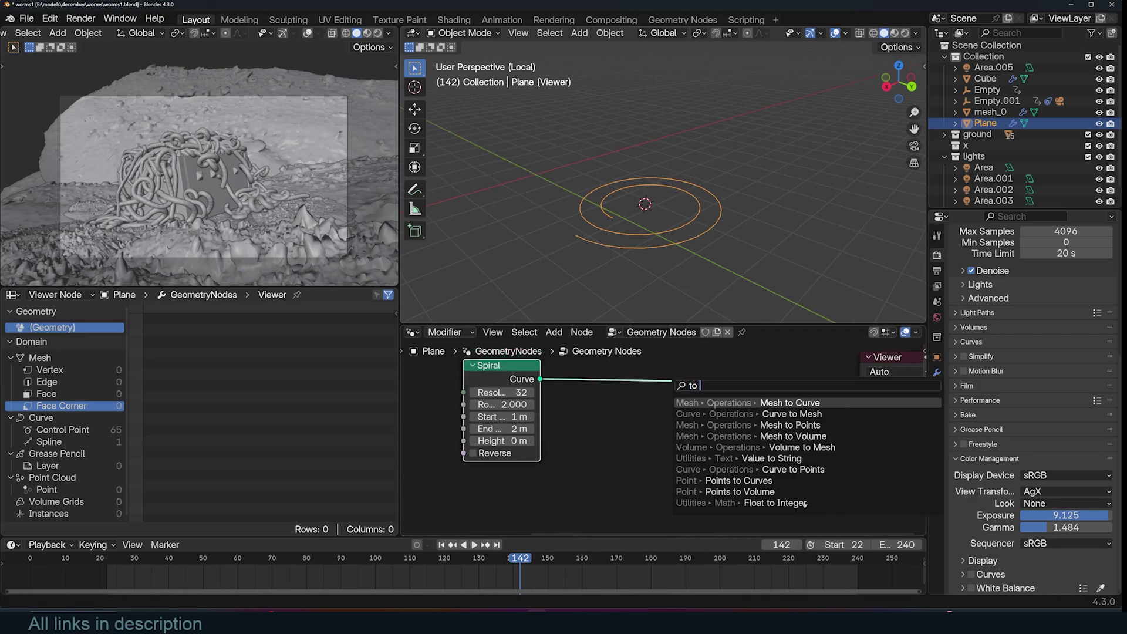
pyautogui.click(694, 413)
pyautogui.click(691, 376)
# Step: Connect a Curve Circle node to the Profile Curve input and set its radius to 0.32 m
pyautogui.moveTo(690, 418); pyautogui.dragTo(520, 448)
pyautogui.write('cor')
pyautogui.moveTo(591, 508); pyautogui.dragTo(613, 496)
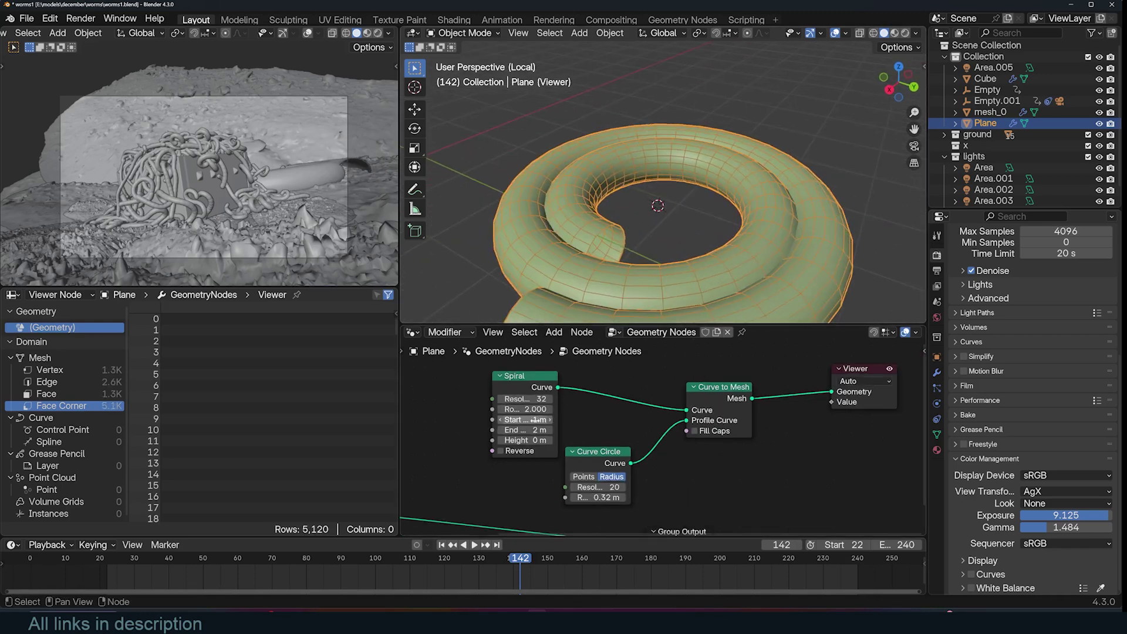
# Step: Set the spiral's end radius to 3.67 m and insert a Set Curve Tilt node before Curve to Mesh
pyautogui.moveTo(494, 365); pyautogui.dragTo(411, 372)
pyautogui.click(410, 372)
pyautogui.press('Home')
pyautogui.hotkey('shift', 'a')
pyautogui.write('set tilt')
pyautogui.press('Return')
pyautogui.click(665, 381)
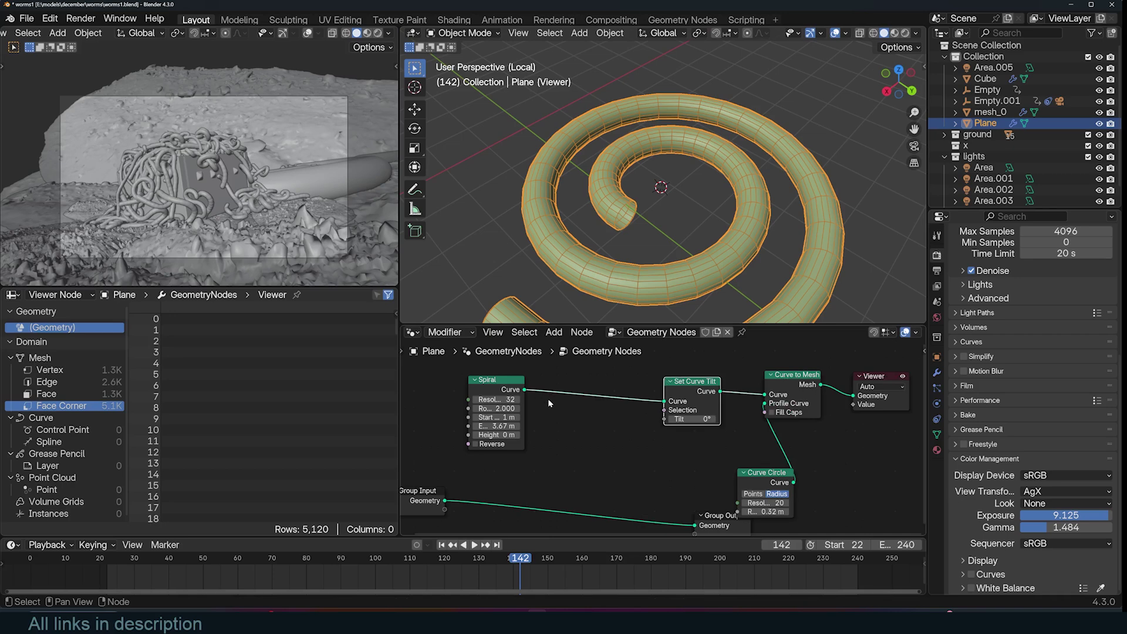
# Step: Add a Spline Parameter node and connect its Factor output to the Tilt input of Set Curve Tilt
pyautogui.moveTo(591, 407); pyautogui.dragTo(617, 405, button='middle')
pyautogui.moveTo(737, 386); pyautogui.dragTo(743, 375)
pyautogui.hotkey('shift', 'a')
pyautogui.click(608, 390)
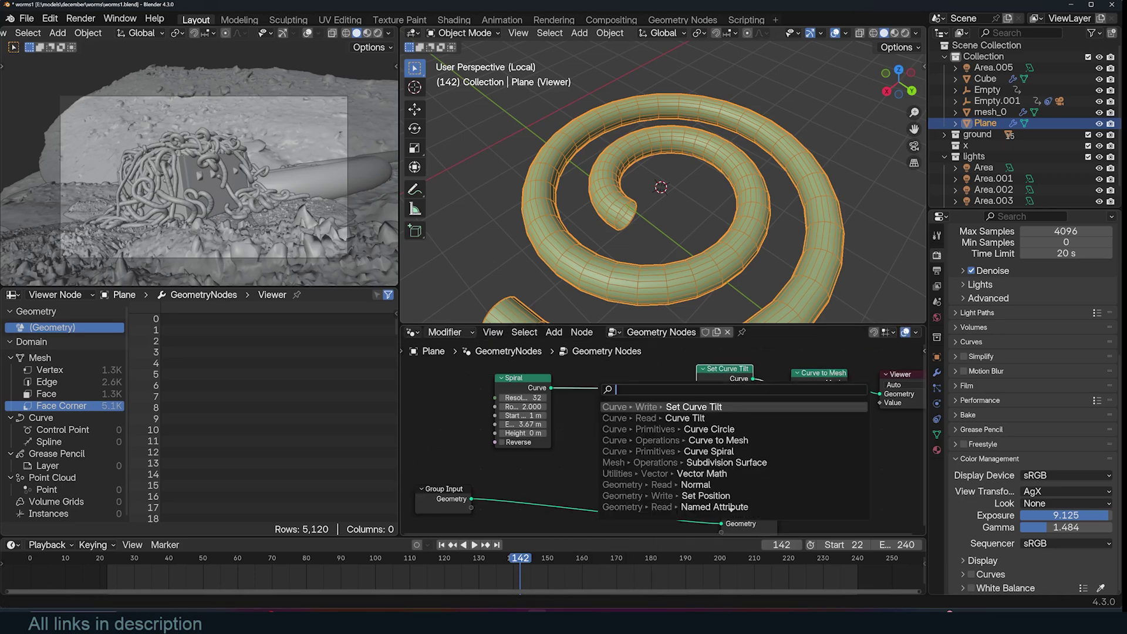
pyautogui.write('sp')
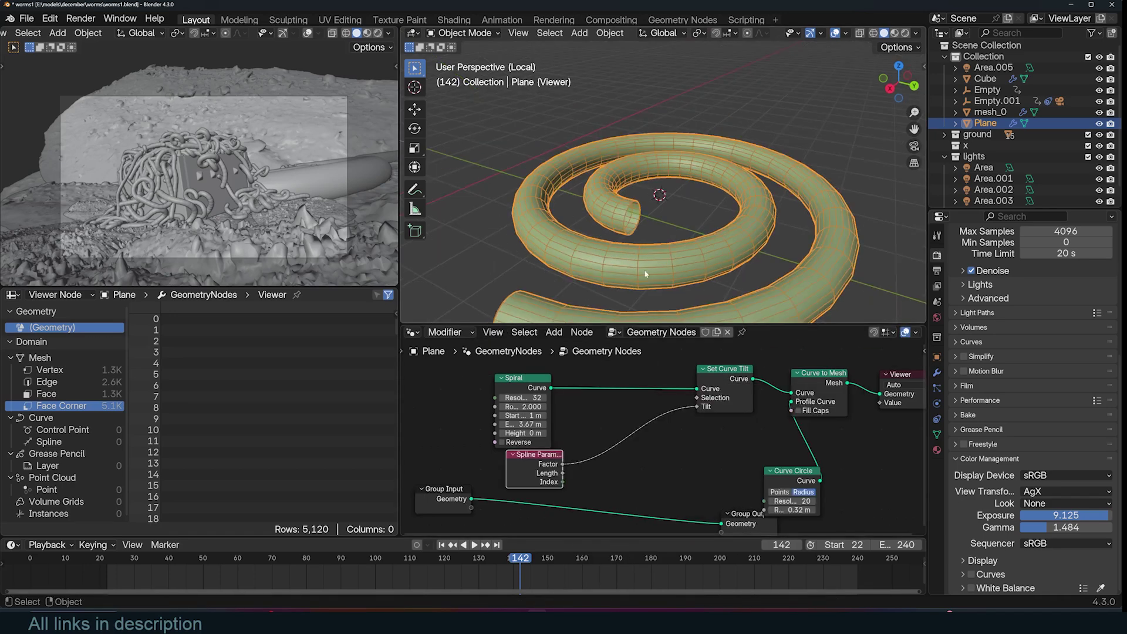
pyautogui.moveTo(563, 464); pyautogui.dragTo(588, 394)
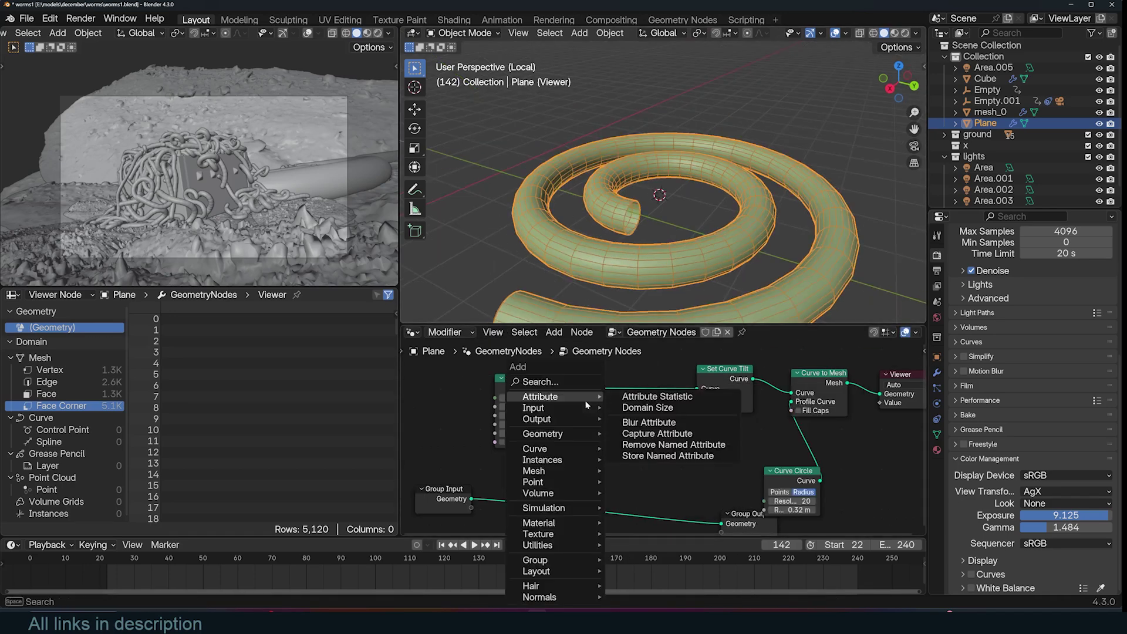
# Step: Insert a Math node between the Factor output and the Tilt input, and adjust its operation and value to twist the tube
pyautogui.click(591, 385)
pyautogui.write('math')
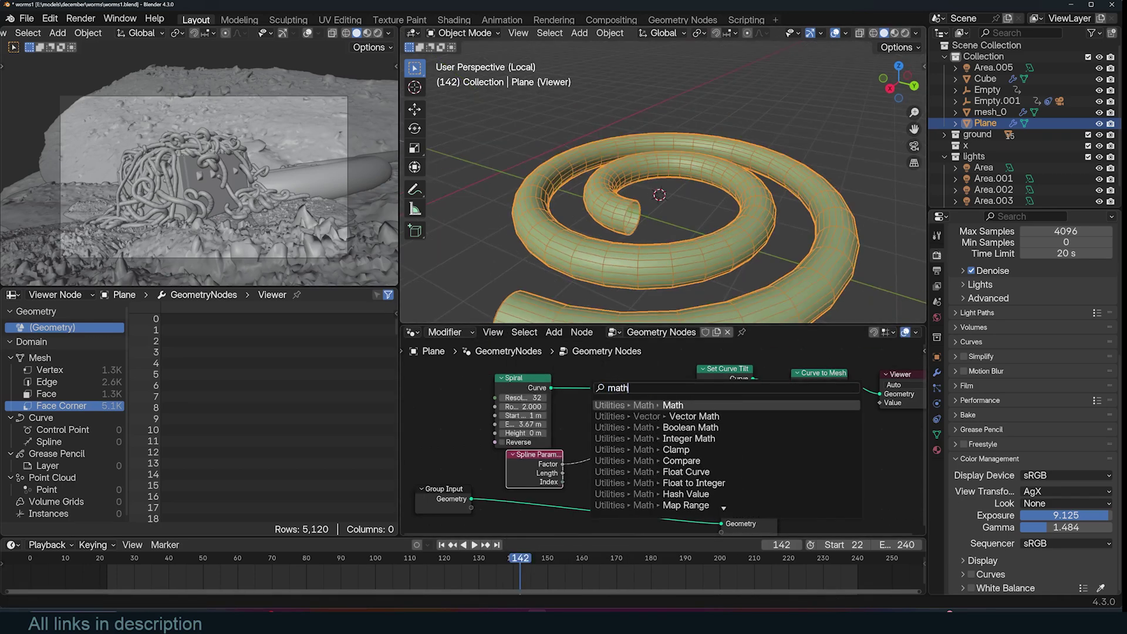
pyautogui.press('Return')
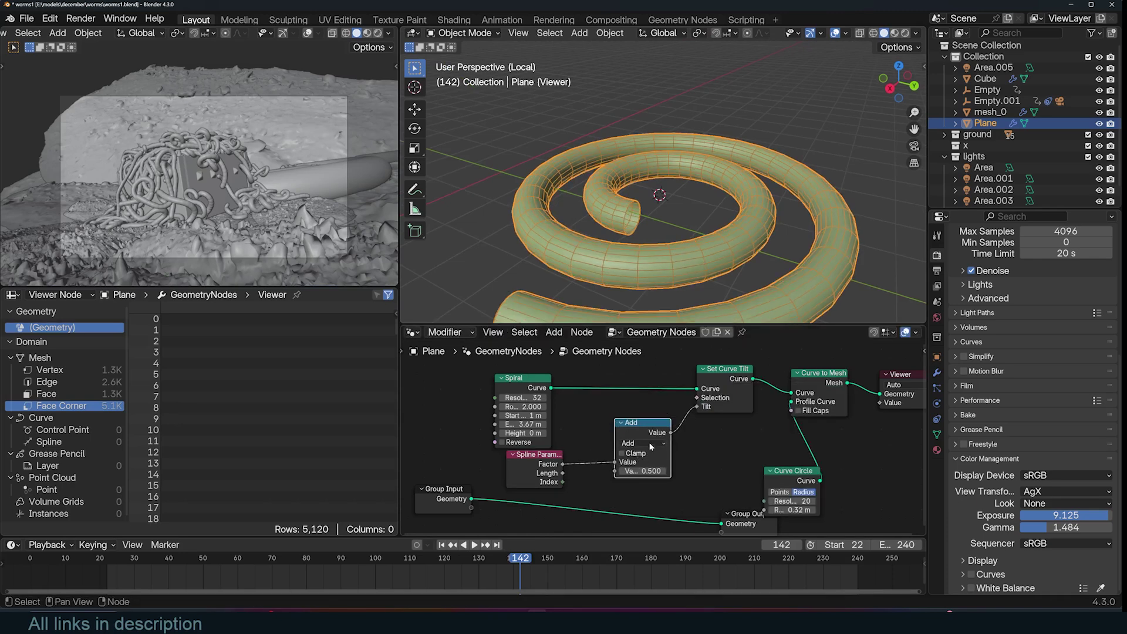
pyautogui.click(650, 447)
pyautogui.click(657, 467)
pyautogui.moveTo(645, 475); pyautogui.dragTo(699, 472)
pyautogui.scroll(-2, 757, 238)
pyautogui.moveTo(760, 243); pyautogui.dragTo(674, 288, button='middle')
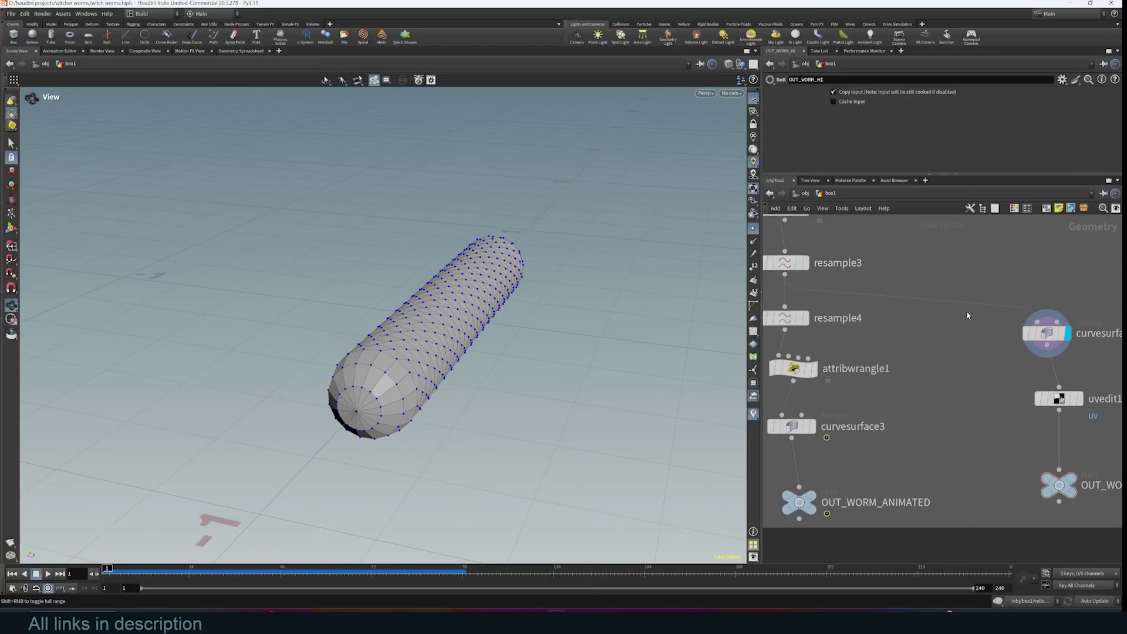
# Step: Review the surface, end cap and rotation settings of the curvesurface2 sweep in the worm generation network
pyautogui.scroll(-3, 957, 342)
pyautogui.moveTo(964, 344); pyautogui.dragTo(970, 390, button='middle')
pyautogui.scroll(2, 1018, 382)
pyautogui.click(1017, 383)
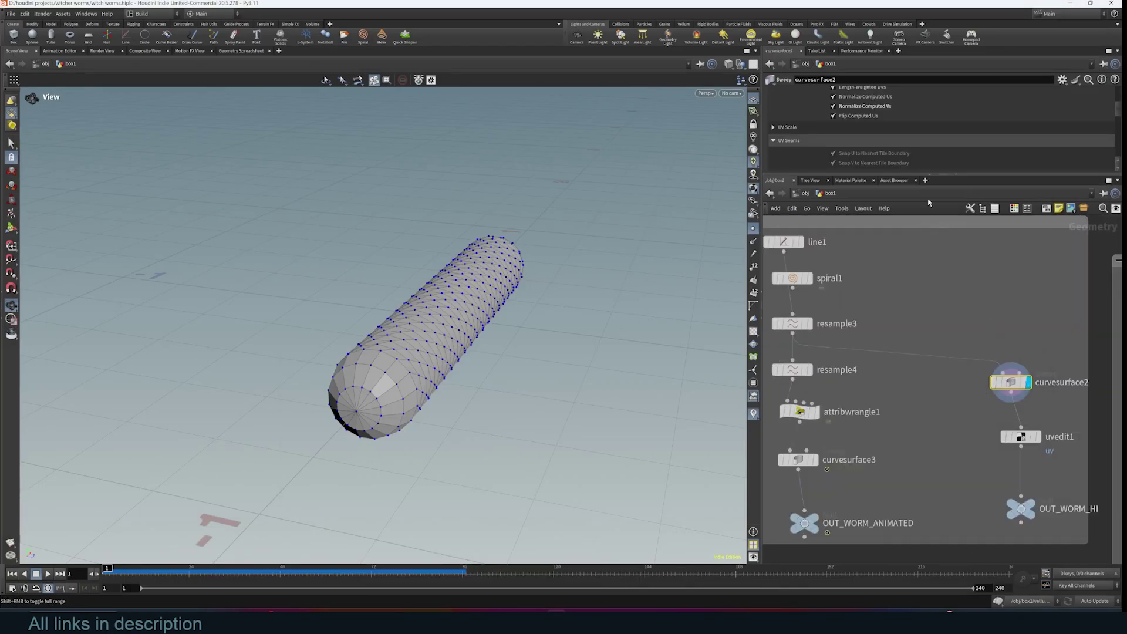
pyautogui.scroll(-4, 918, 148)
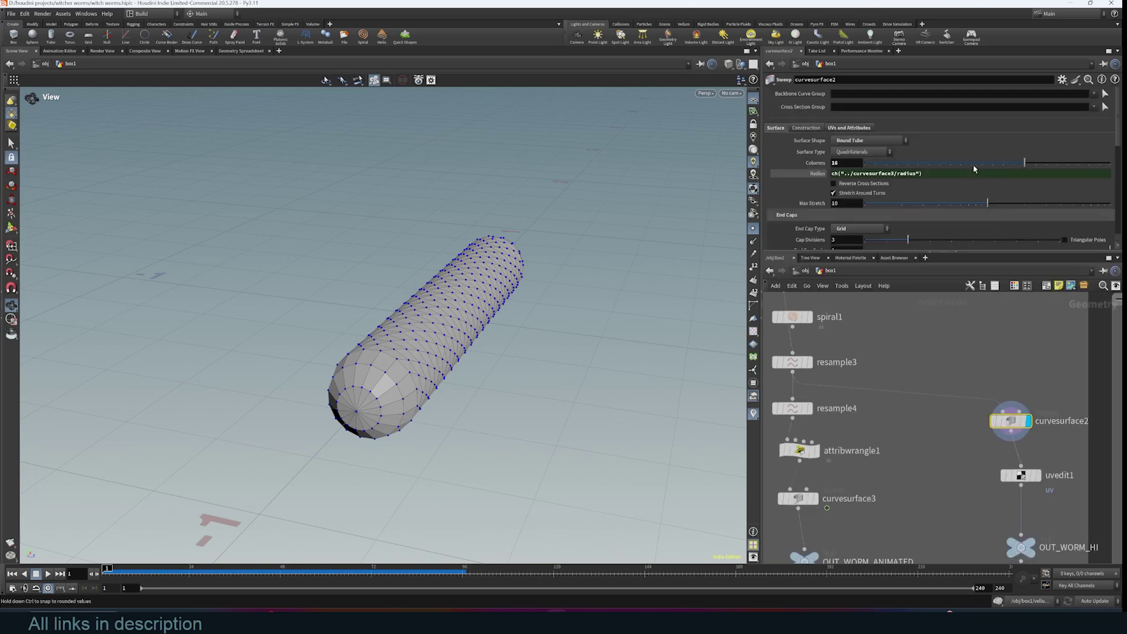
pyautogui.moveTo(972, 165); pyautogui.dragTo(999, 200)
pyautogui.scroll(-10, 869, 200)
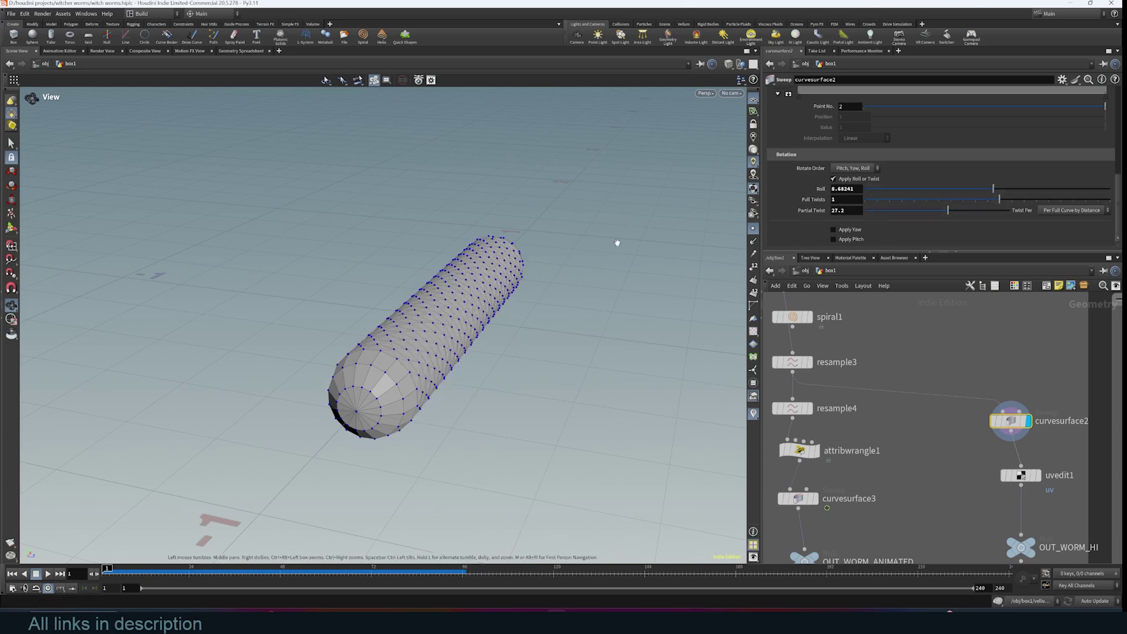
pyautogui.moveTo(942, 386); pyautogui.dragTo(984, 405, button='middle')
pyautogui.moveTo(901, 367); pyautogui.dragTo(946, 409, button='middle')
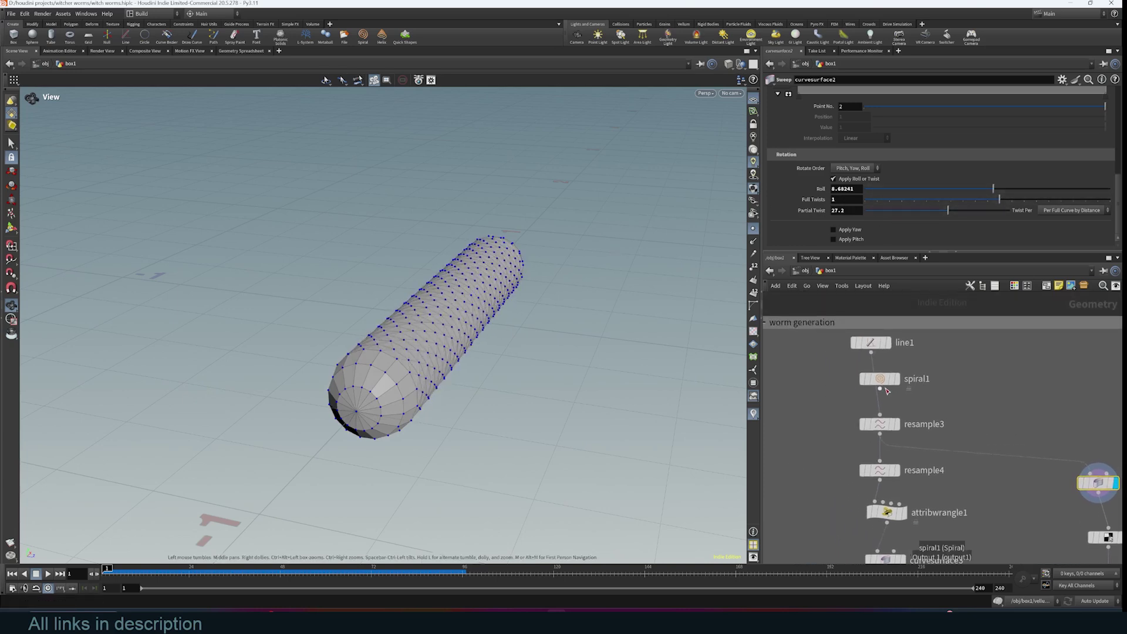
# Step: Compare the low-resolution curvesurface3 worm with the high-resolution curvesurface2 worm along the spiral curve
pyautogui.moveTo(885, 389); pyautogui.dragTo(880, 415)
pyautogui.moveTo(516, 323); pyautogui.dragTo(653, 309)
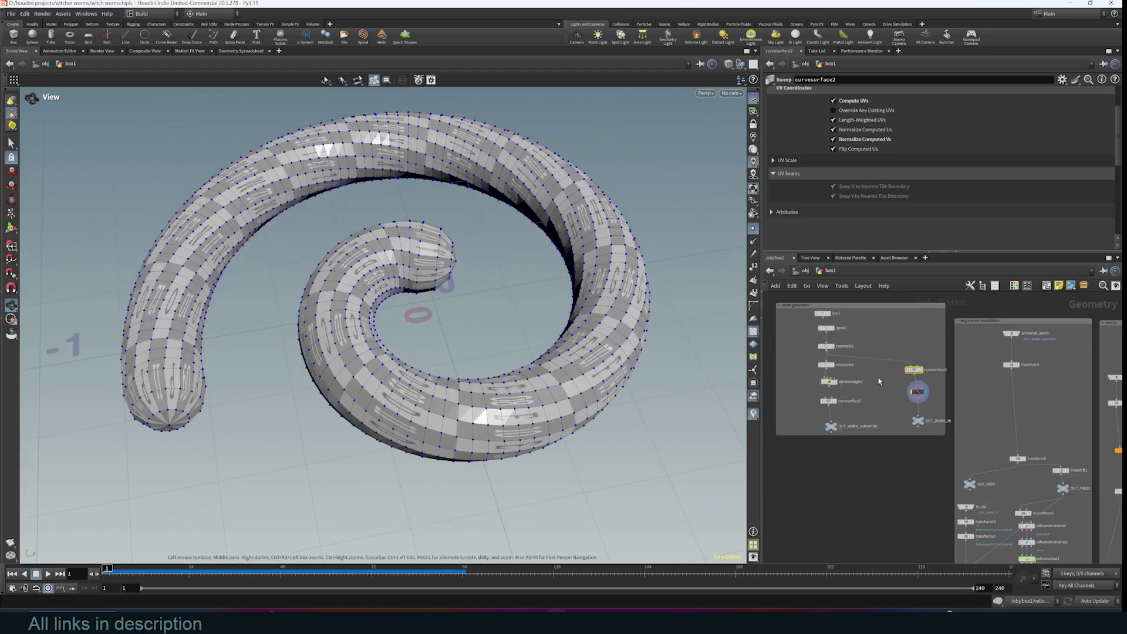
pyautogui.scroll(10, 830, 366)
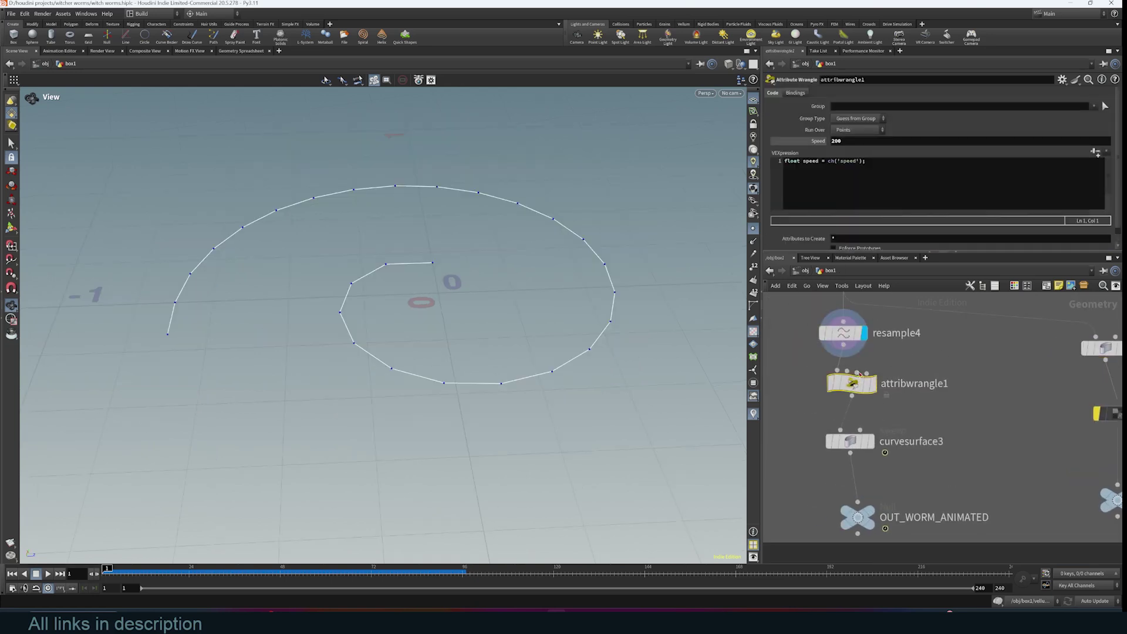
pyautogui.click(865, 441)
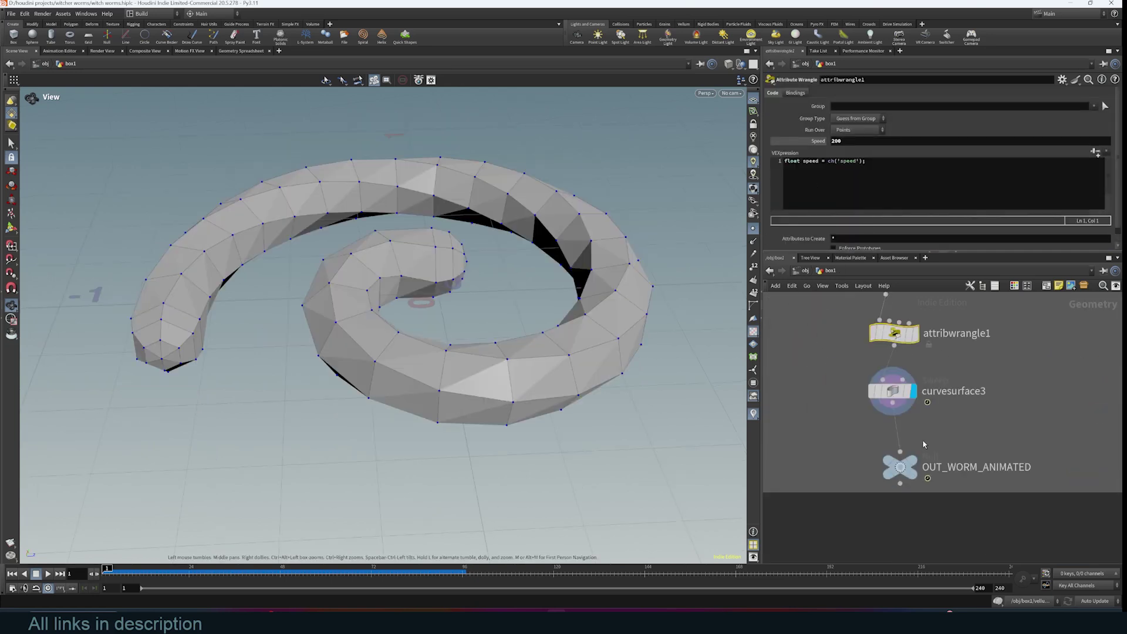
pyautogui.moveTo(955, 403); pyautogui.dragTo(840, 449, button='middle')
pyautogui.click(1061, 320)
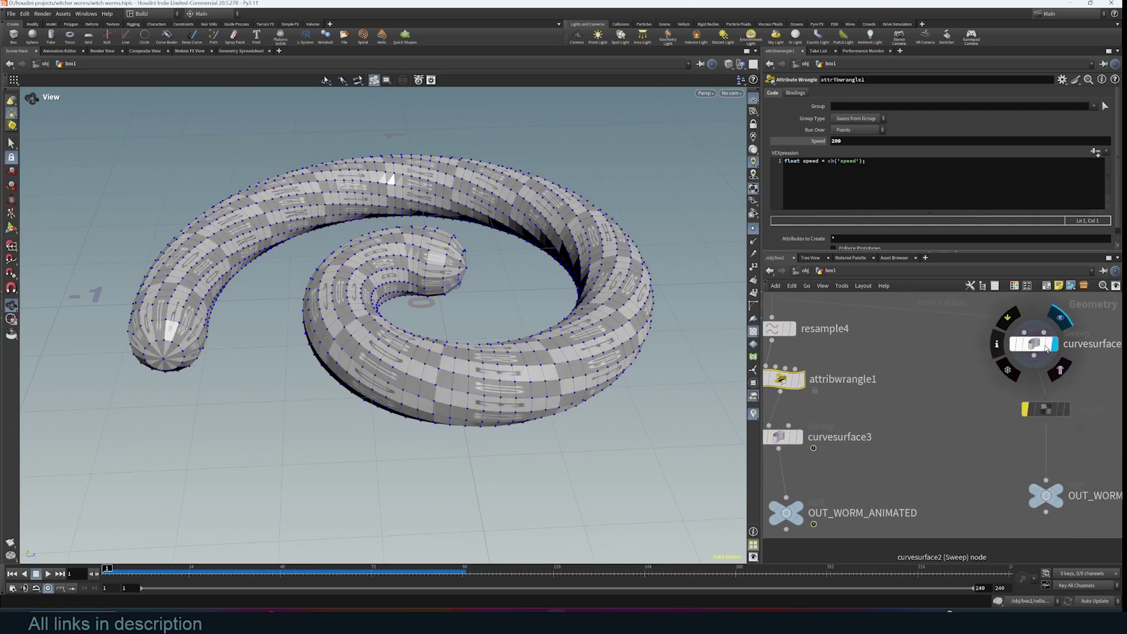
pyautogui.click(830, 441)
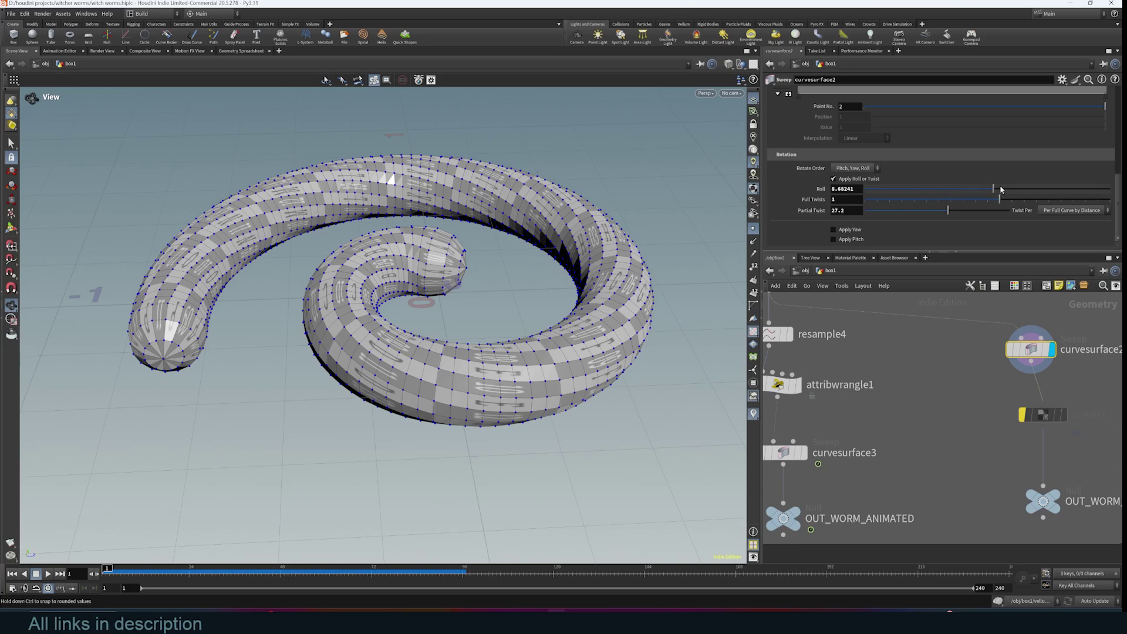
# Step: Animate the roll of curvesurface2 using an attribute wrangle with Curve Speed 20.45 and play back the rotating worm
pyautogui.moveTo(1001, 190); pyautogui.dragTo(937, 200)
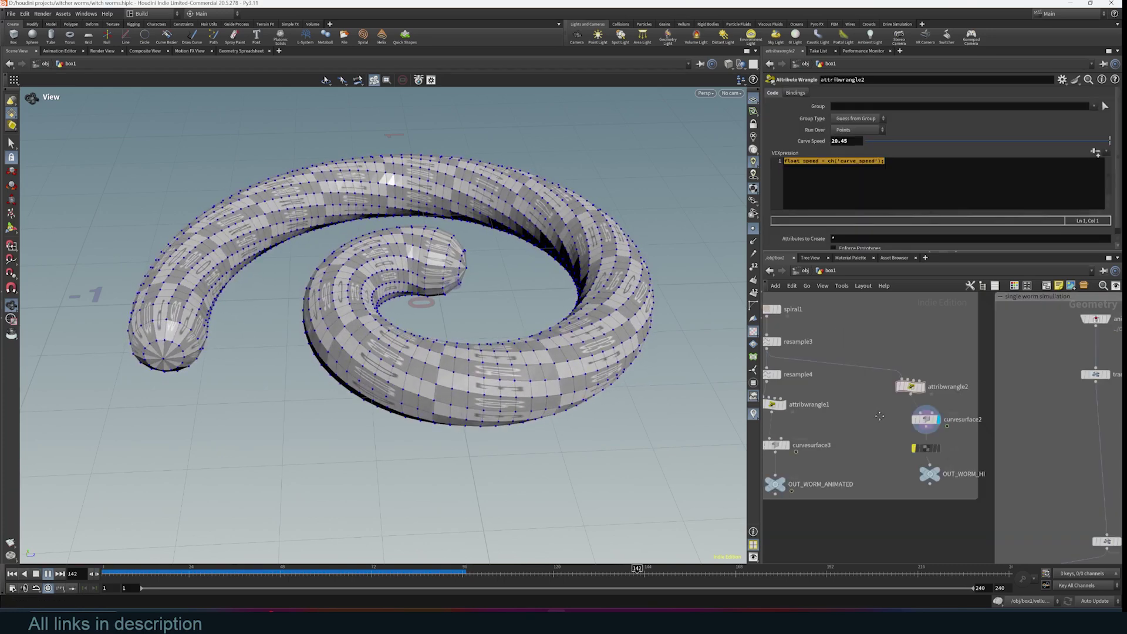
pyautogui.scroll(-2, 884, 443)
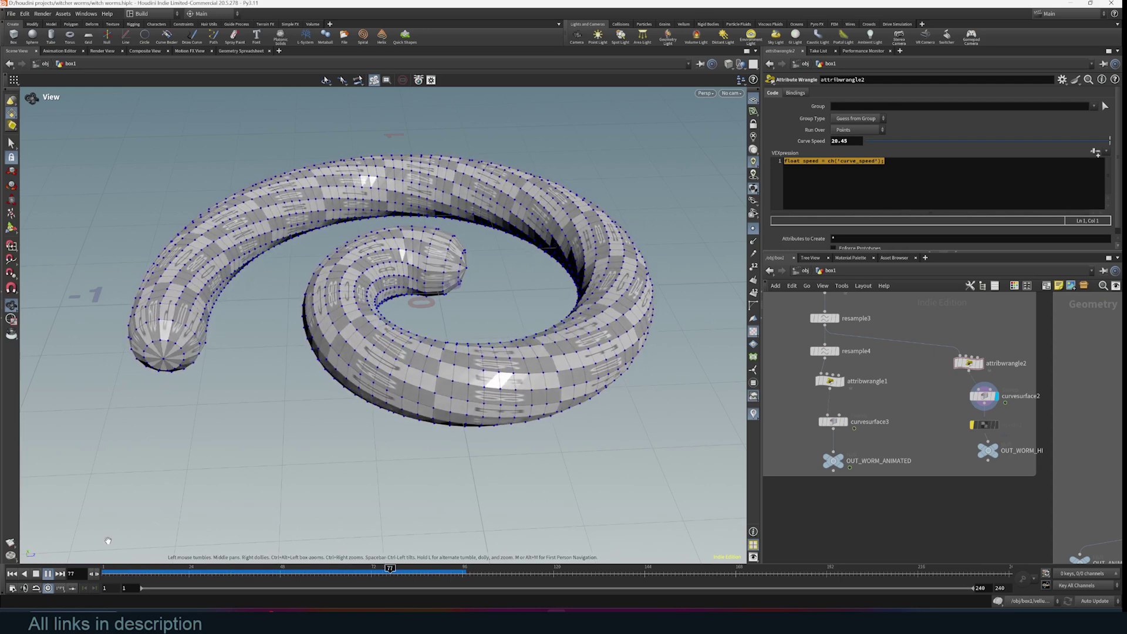
pyautogui.press('Up')
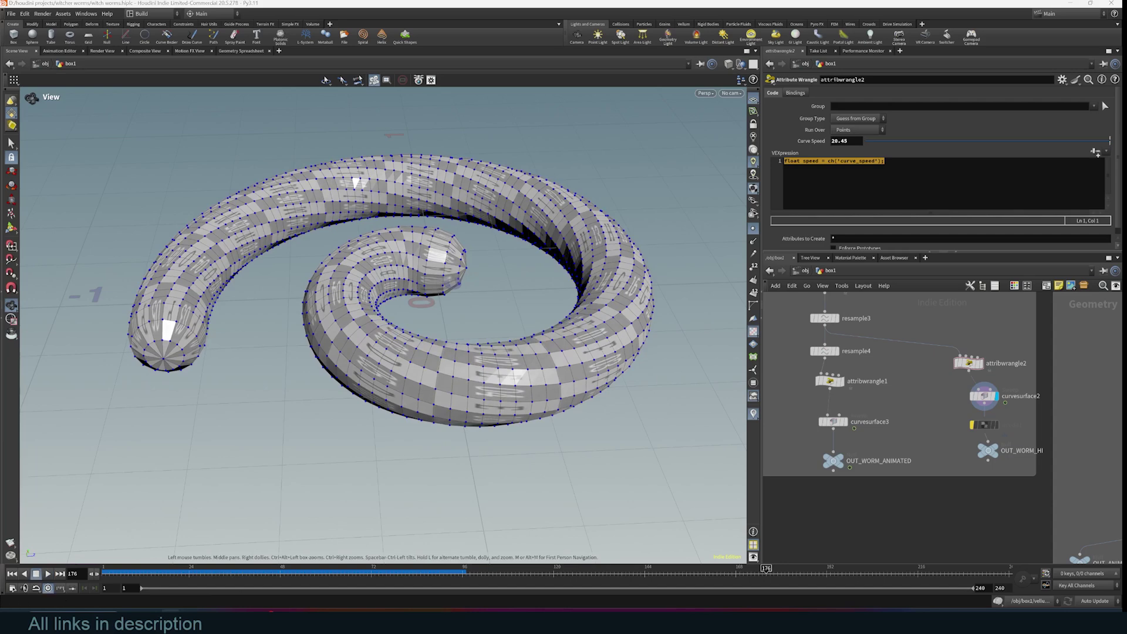
# Step: Switch to VLC media player, watch the rendered worms video, pause it and close the player
pyautogui.click(595, 622)
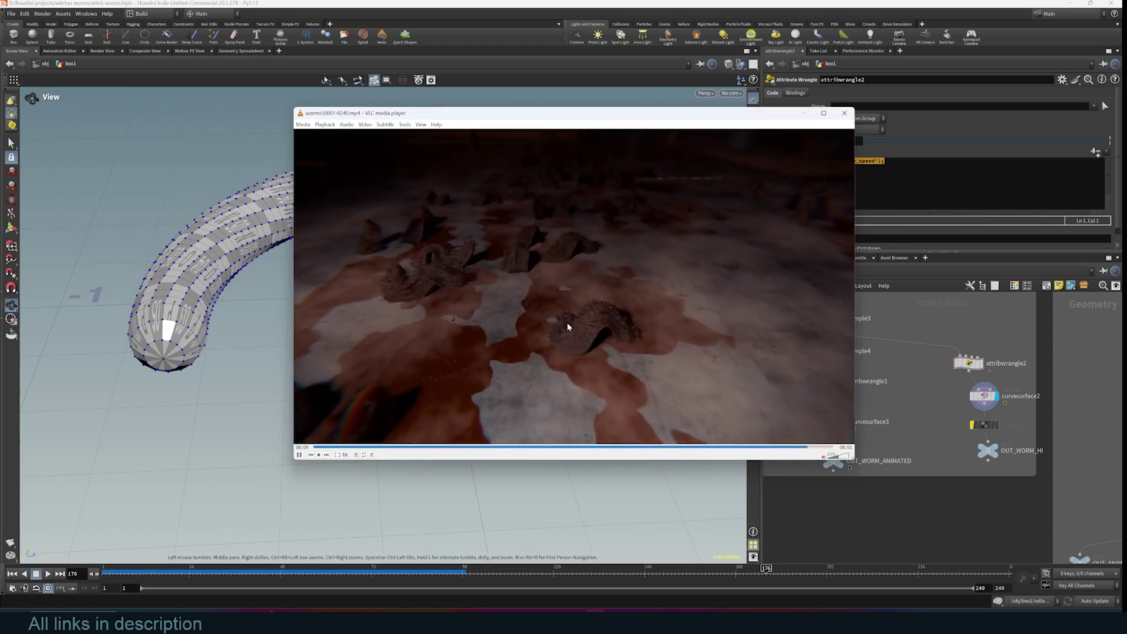
pyautogui.click(299, 455)
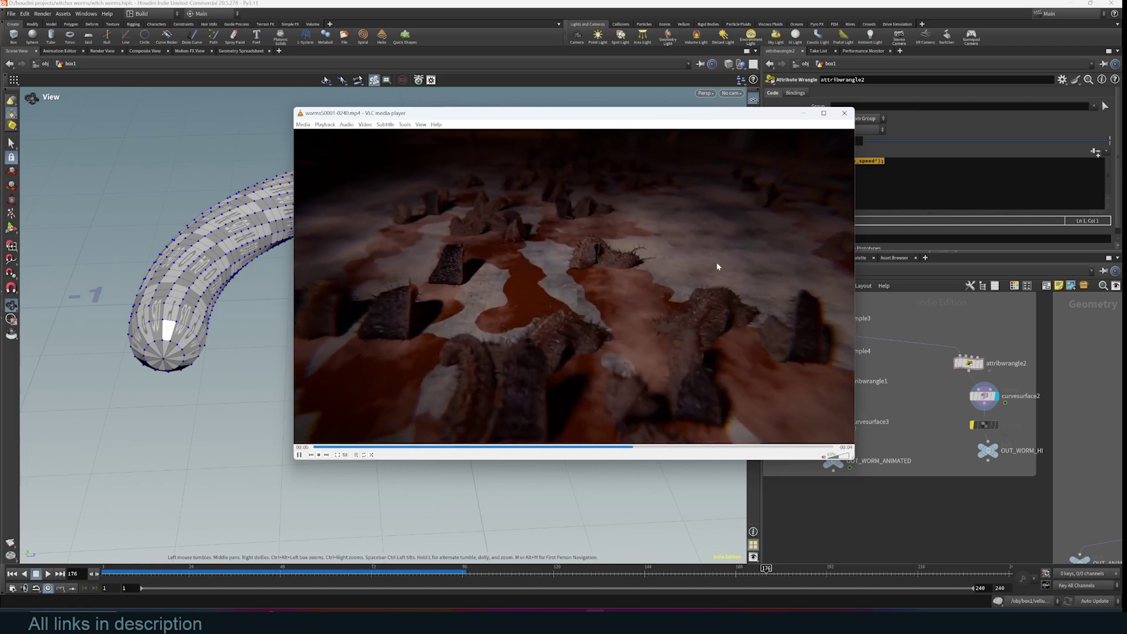
pyautogui.press('space')
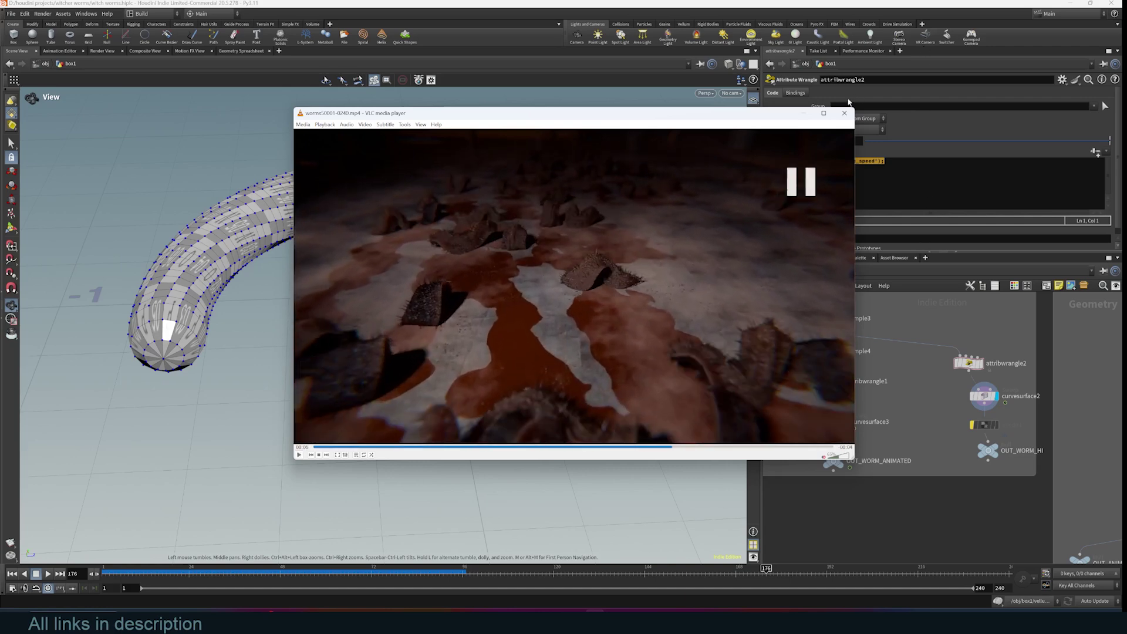
pyautogui.click(845, 113)
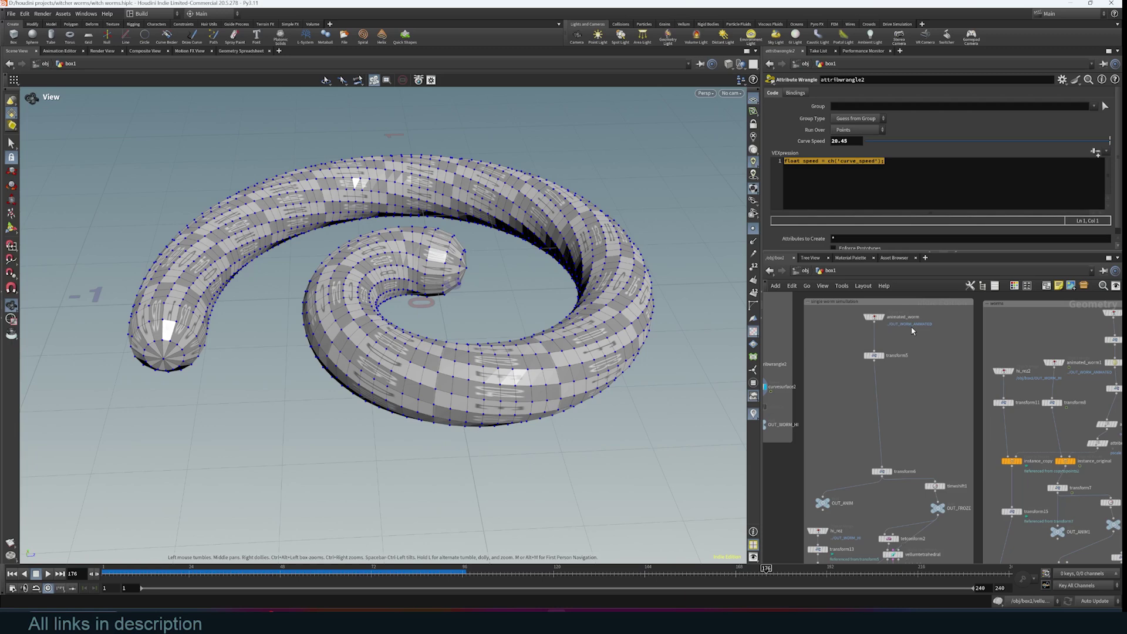
# Step: Examine the single worm simulation chain from the animated_worm object merge through transform6 to the OUT_FROZE branch
pyautogui.click(880, 317)
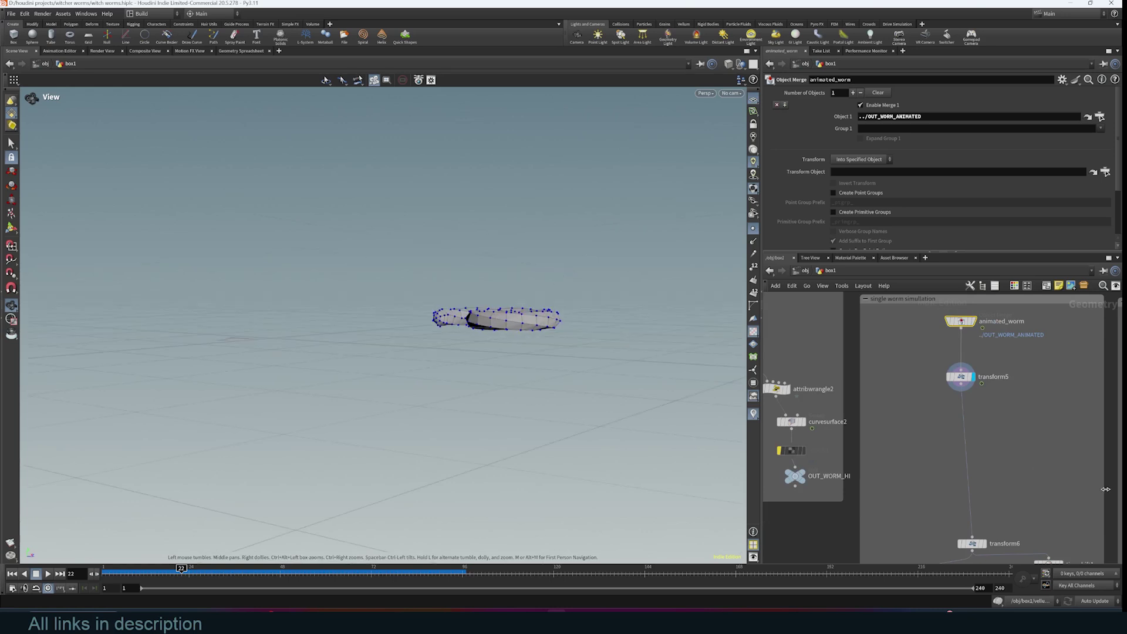
pyautogui.moveTo(1105, 489); pyautogui.dragTo(1085, 410, button='middle')
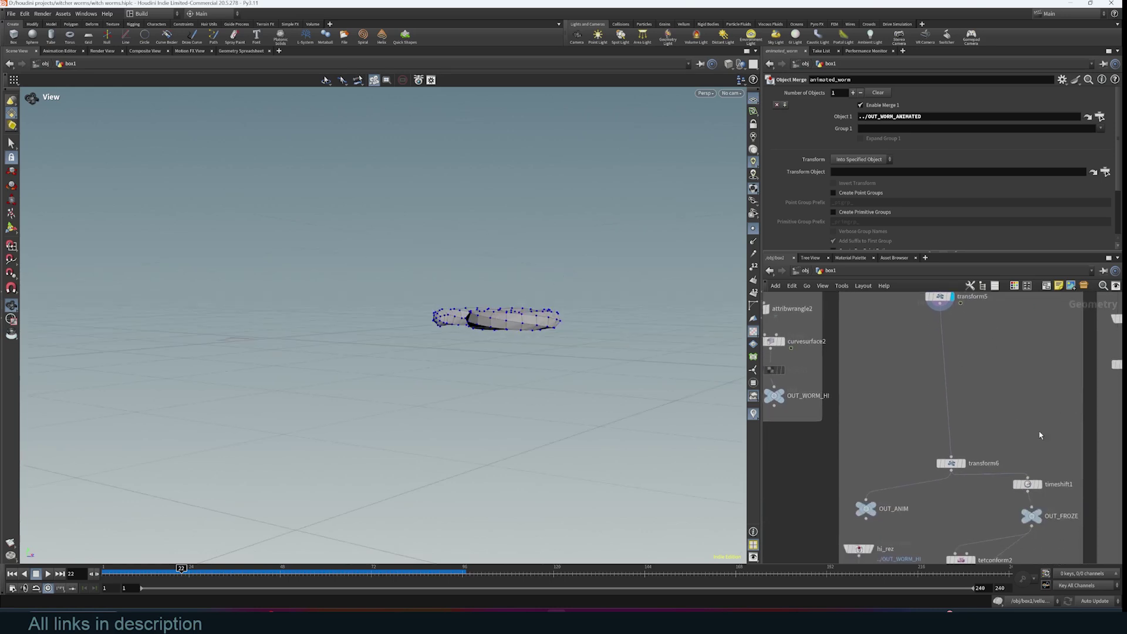
pyautogui.click(963, 464)
pyautogui.moveTo(980, 524); pyautogui.dragTo(1015, 446, button='middle')
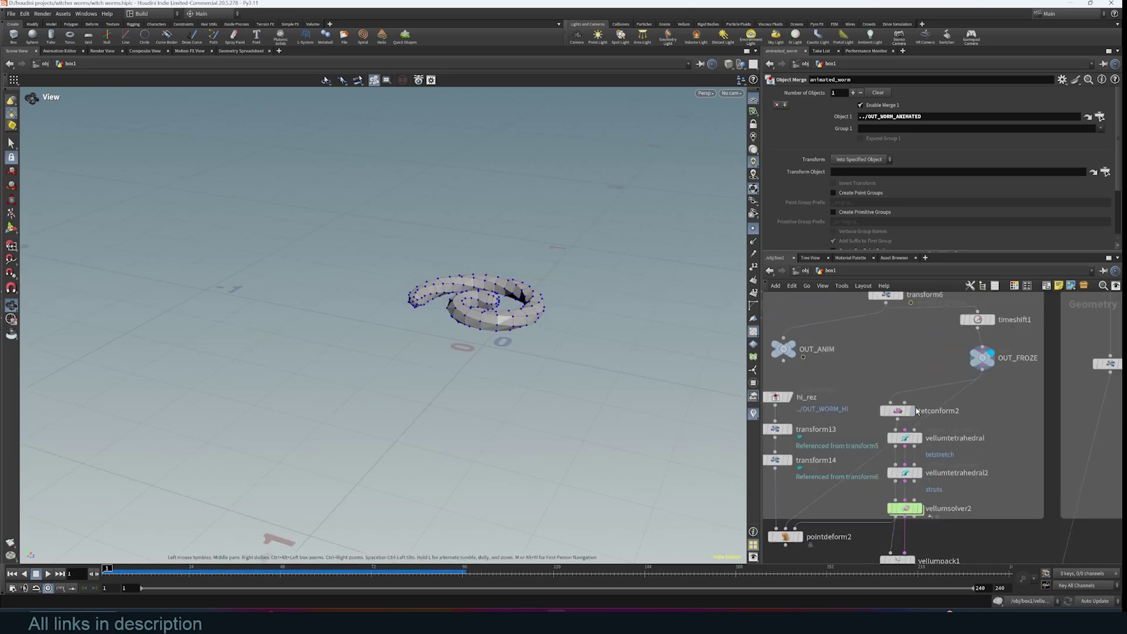
pyautogui.click(897, 411)
pyautogui.moveTo(1007, 367); pyautogui.dragTo(1014, 394, button='middle')
# Step: Try frame 5 on the timeshift1 node, play the timeline, and restore its frame to 1
pyautogui.click(987, 347)
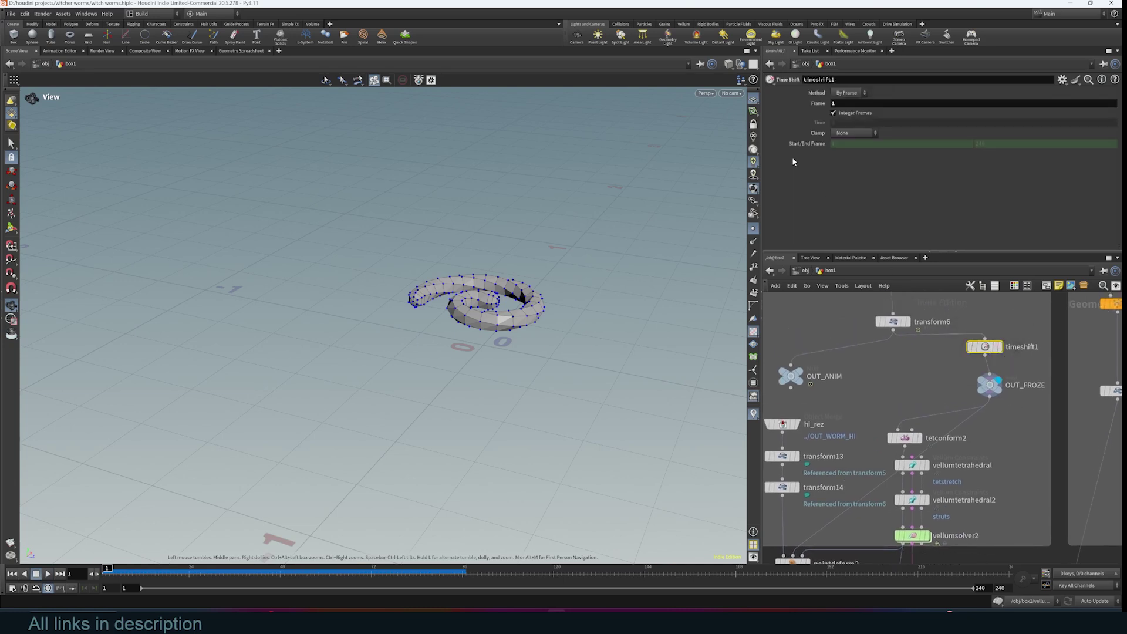
pyautogui.doubleClick(834, 103)
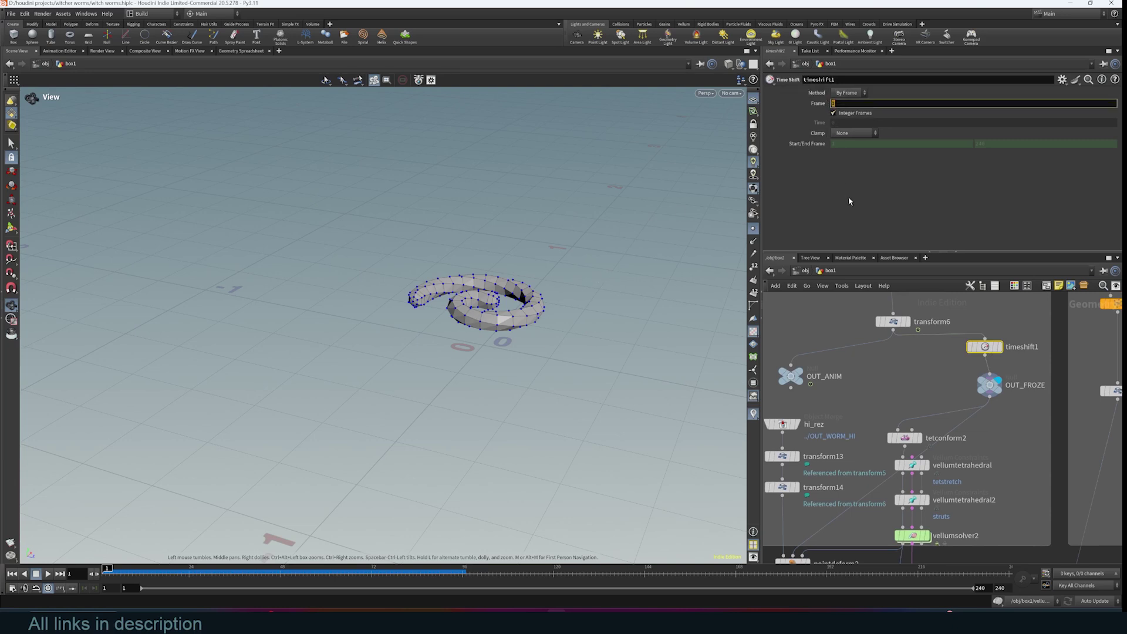
pyautogui.write('5')
pyautogui.press('Return')
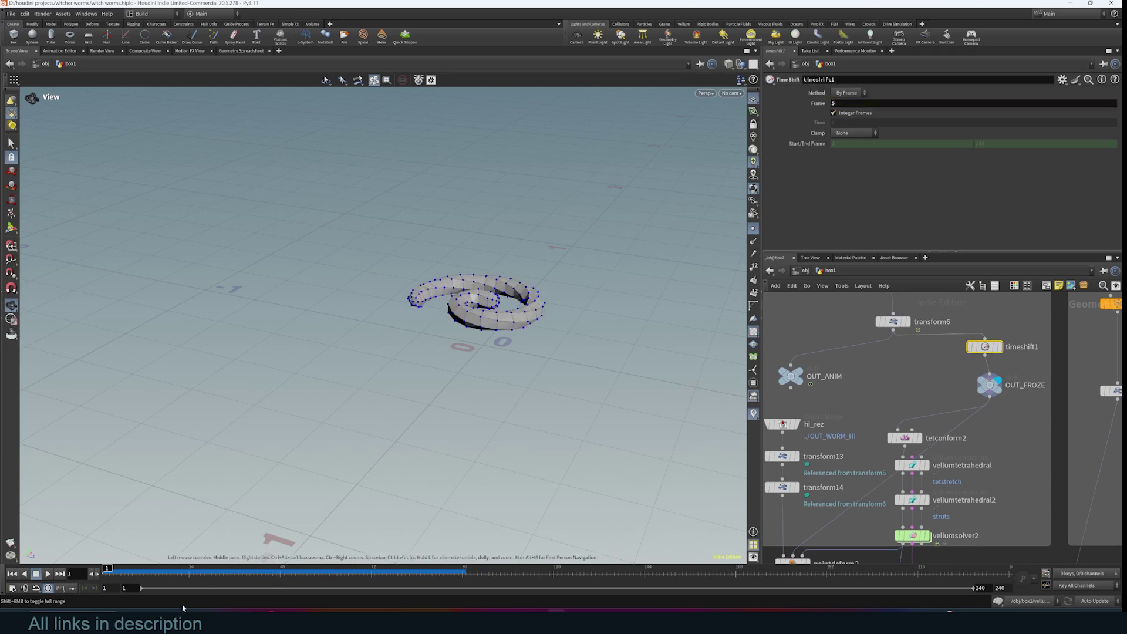
pyautogui.click(48, 574)
pyautogui.click(49, 577)
pyautogui.hotkey('ctrl', 'Up')
pyautogui.moveTo(839, 104); pyautogui.dragTo(815, 105)
pyautogui.write('1')
pyautogui.press('Return')
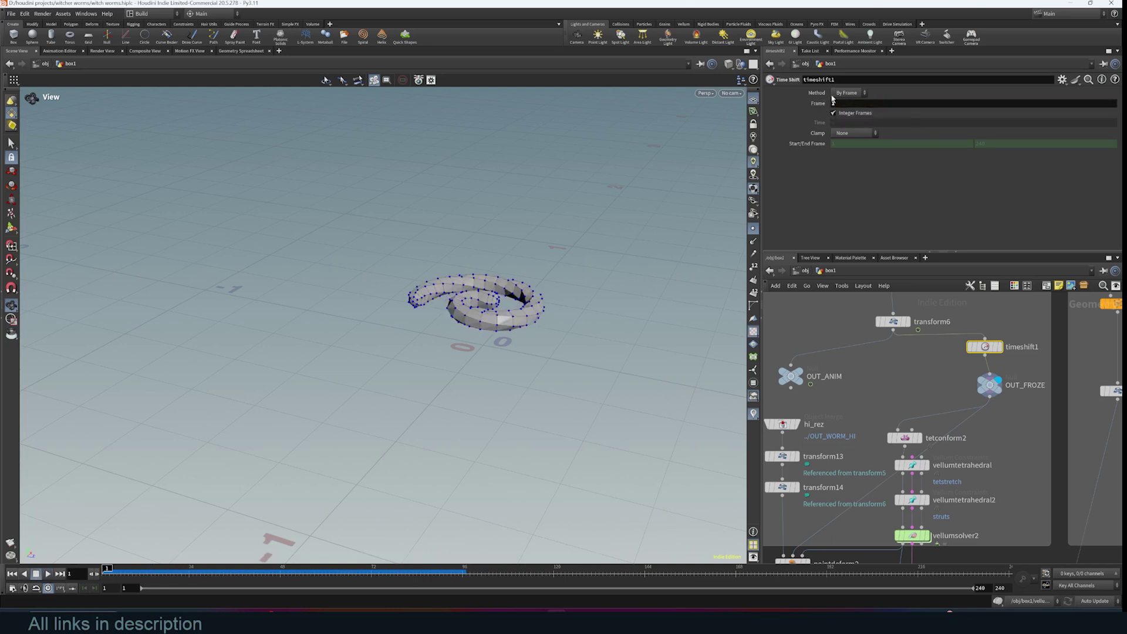
# Step: Display the tetconform2 node's tetrahedral worm mesh and move the node slightly away from vellumtetrahedral
pyautogui.scroll(2, 991, 552)
pyautogui.click(920, 437)
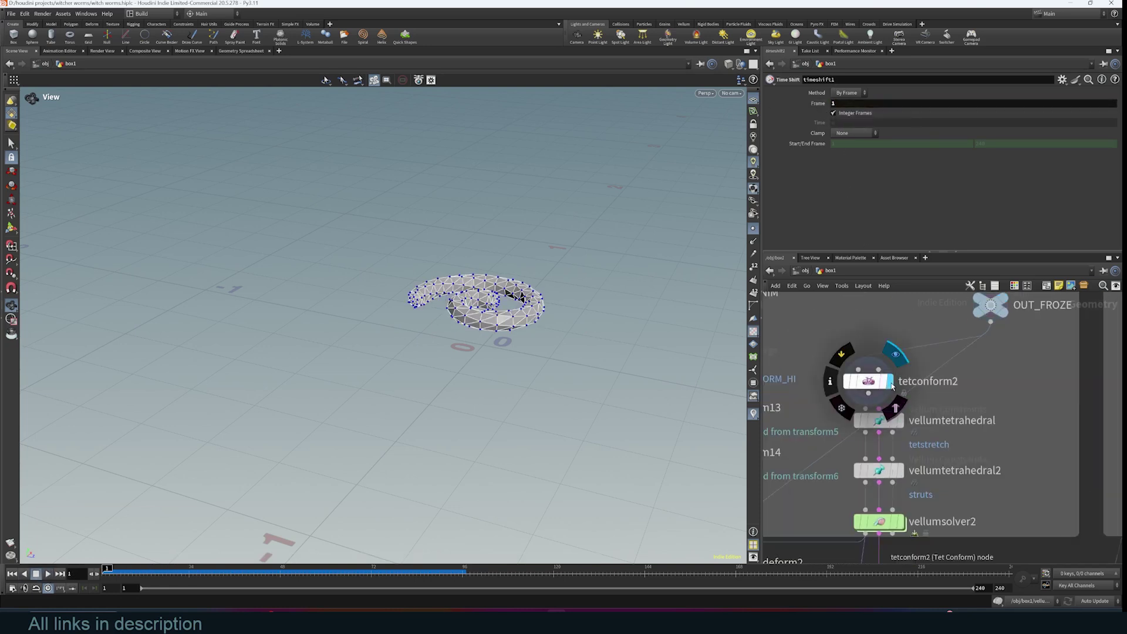
pyautogui.scroll(3, 535, 350)
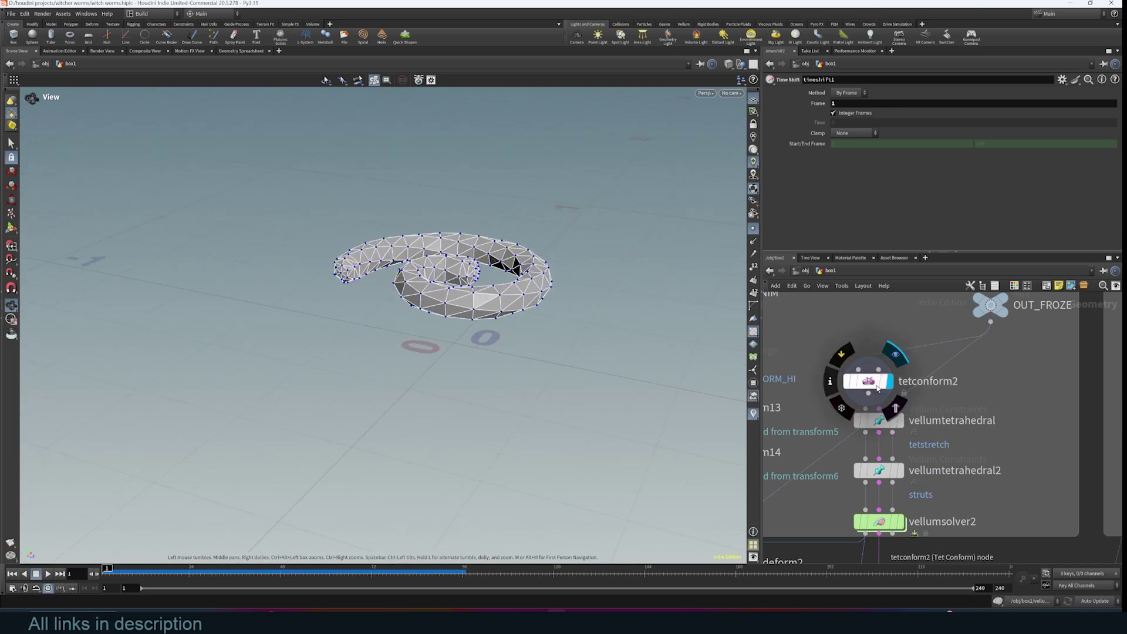
pyautogui.moveTo(873, 387); pyautogui.dragTo(873, 370)
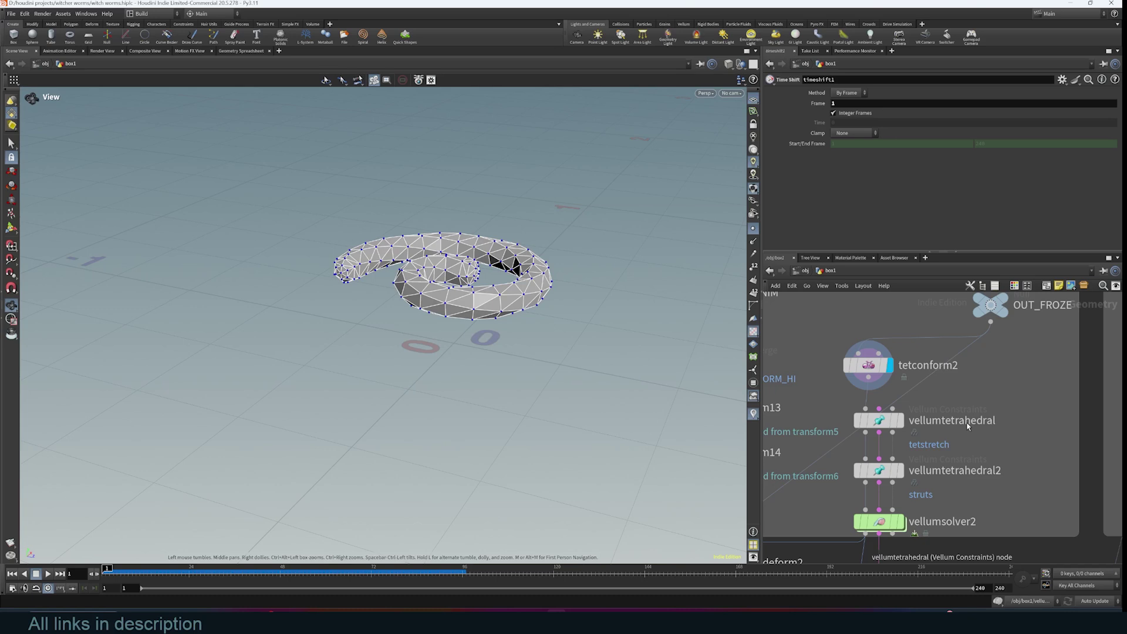
# Step: Review the density, thickness and stretch settings of the vellumtetrahedral constraint node
pyautogui.moveTo(972, 443); pyautogui.dragTo(999, 388, button='middle')
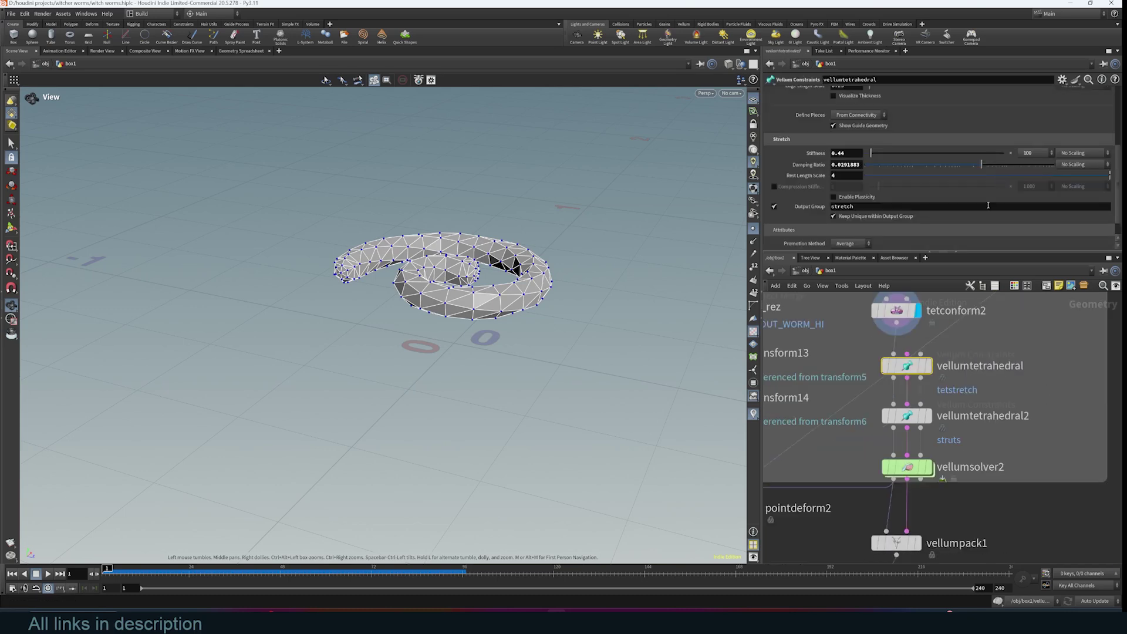
pyautogui.scroll(3, 951, 200)
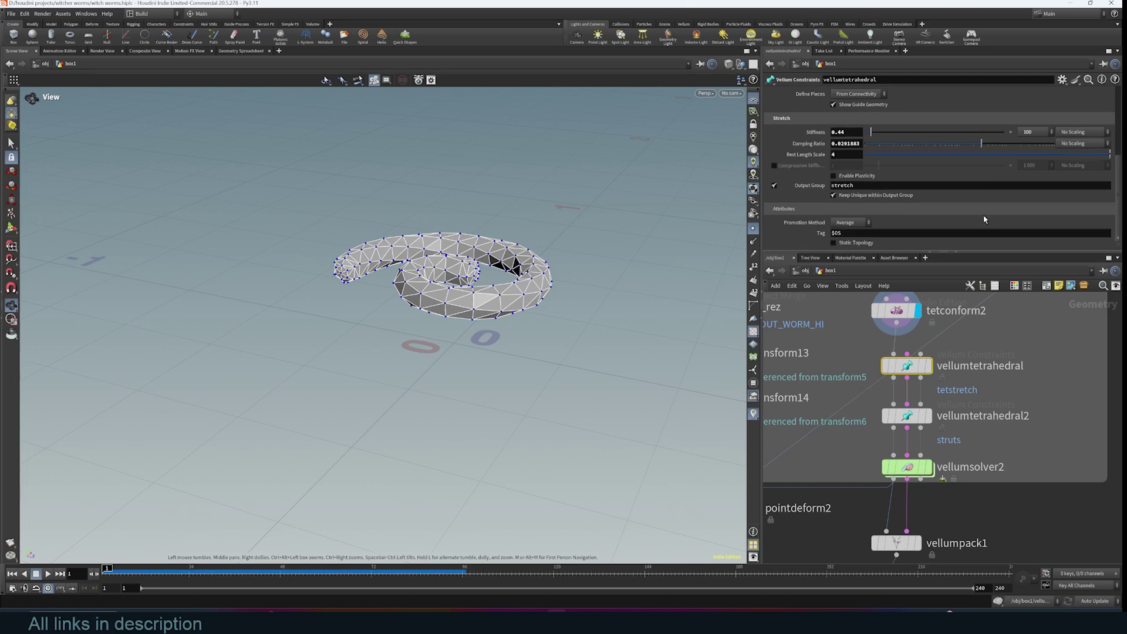
pyautogui.scroll(2, 920, 195)
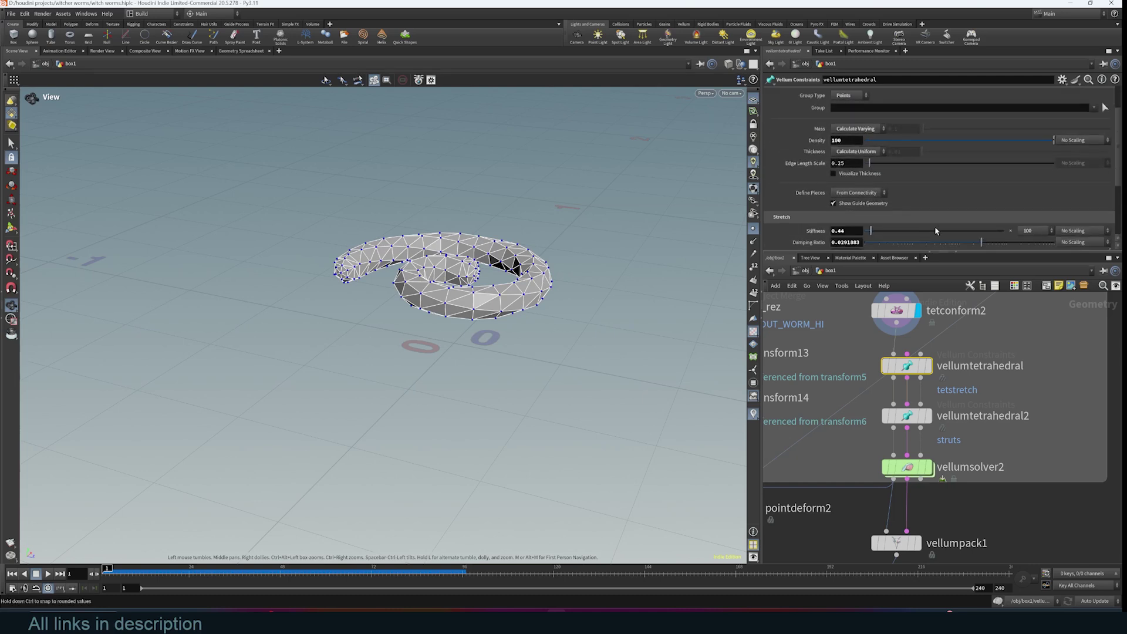
pyautogui.scroll(-2, 922, 233)
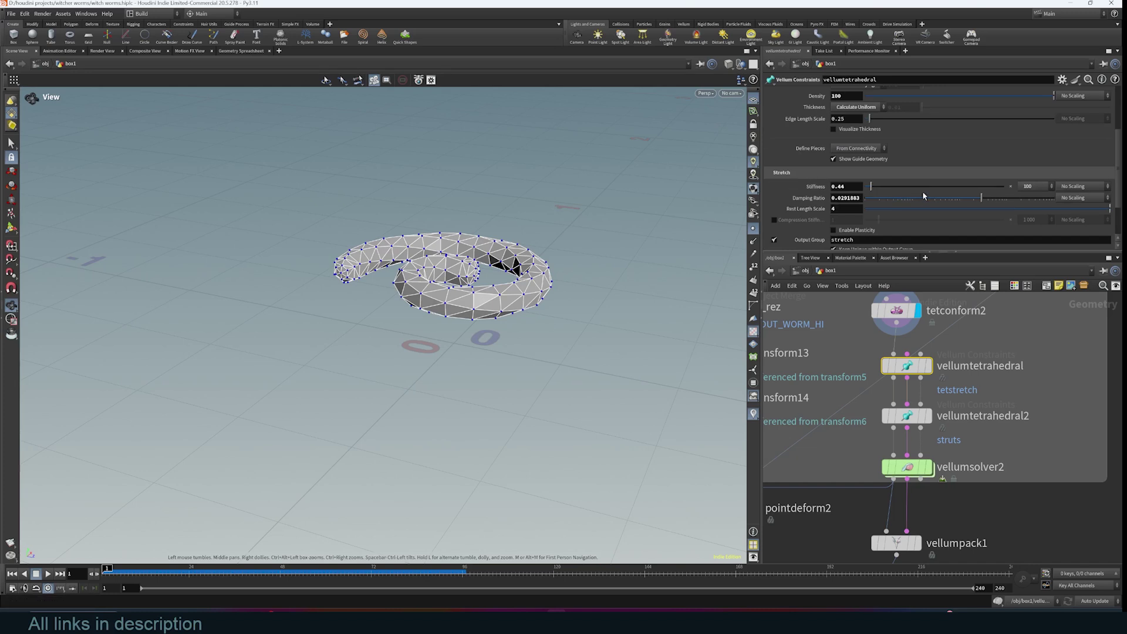
# Step: Display the vellumsolver2 node, play the single worm simulation and inspect the deforming mesh up close
pyautogui.click(932, 468)
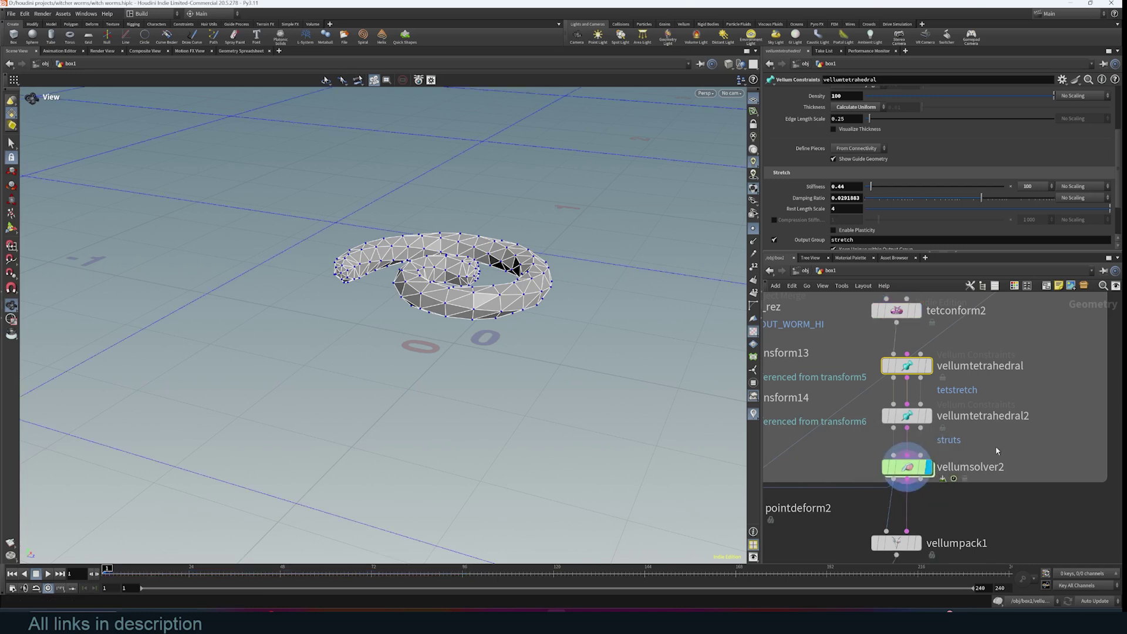
pyautogui.scroll(-4, 935, 490)
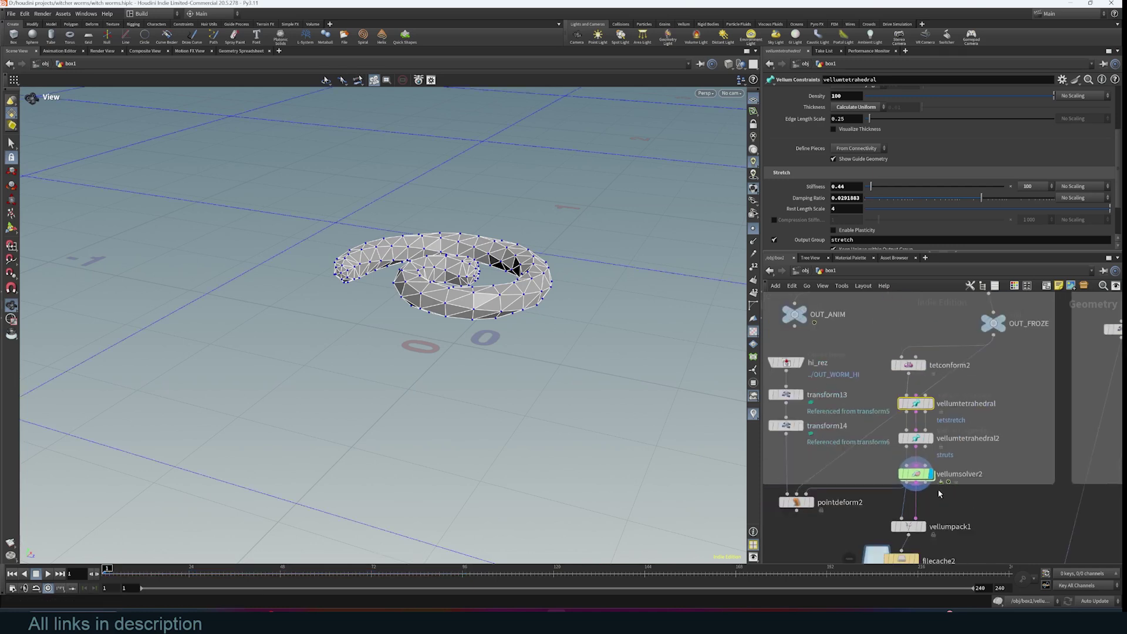
pyautogui.scroll(1, 986, 417)
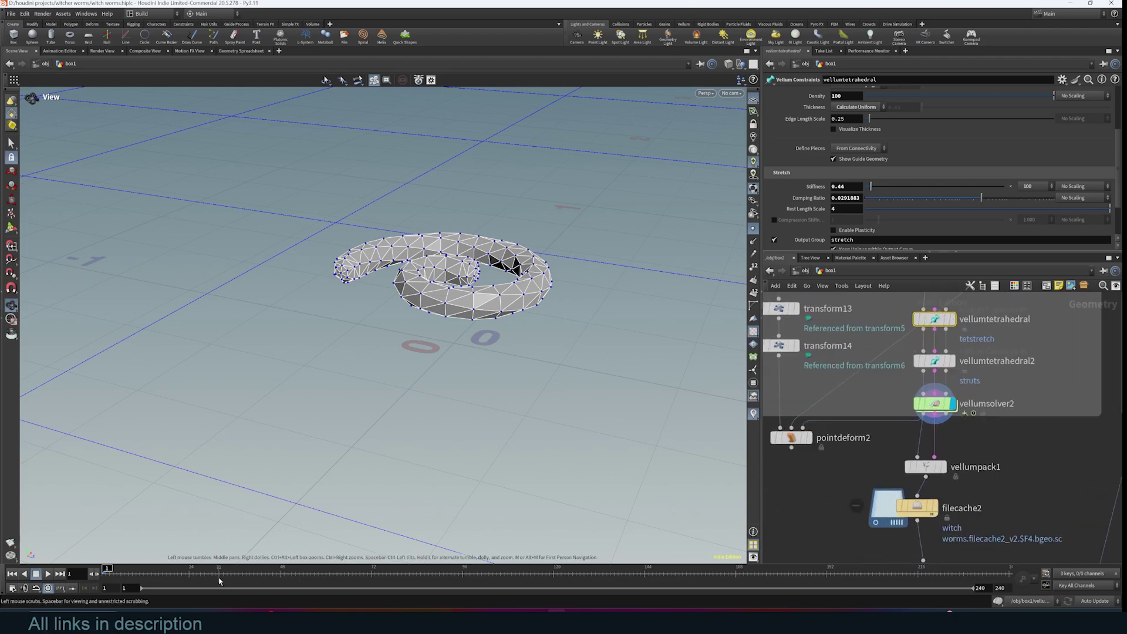
pyautogui.click(48, 573)
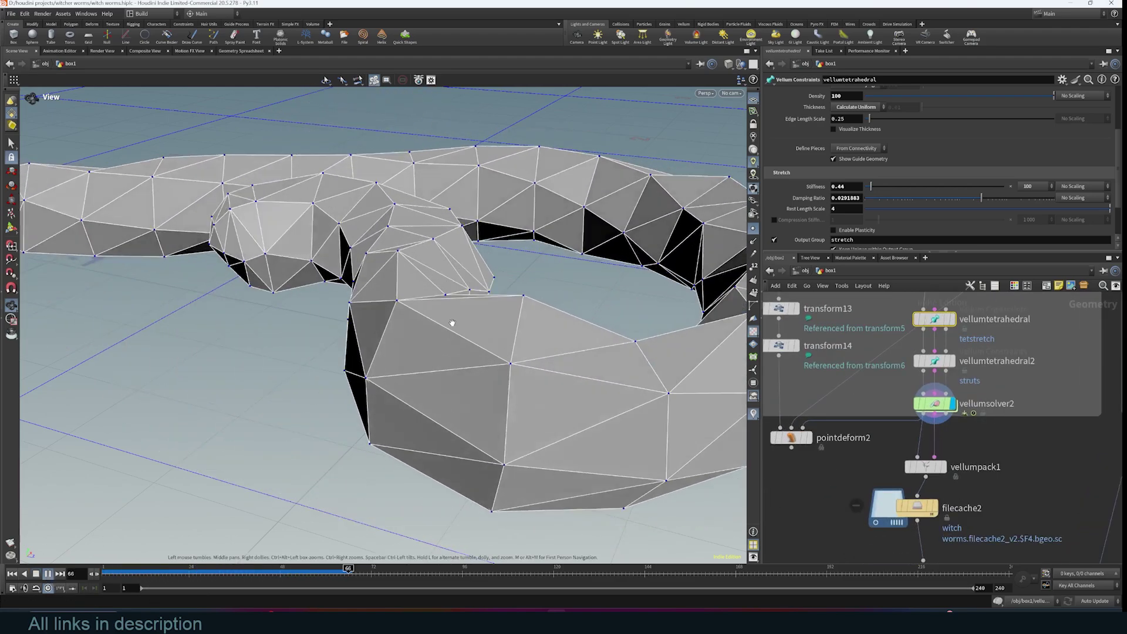
pyautogui.scroll(-5, 450, 323)
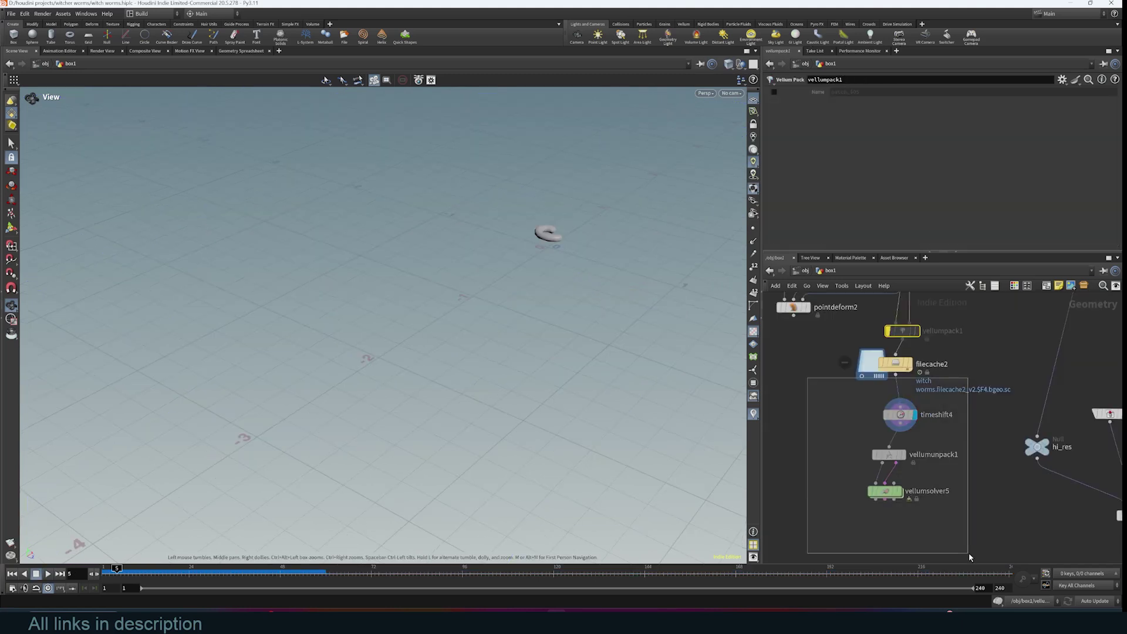
# Step: Select the timeshift4, vellumunpack1 and vellumsolver5 nodes below filecache2 and locate them relative to the vellumsolver2 branch
pyautogui.moveTo(969, 554); pyautogui.dragTo(973, 531)
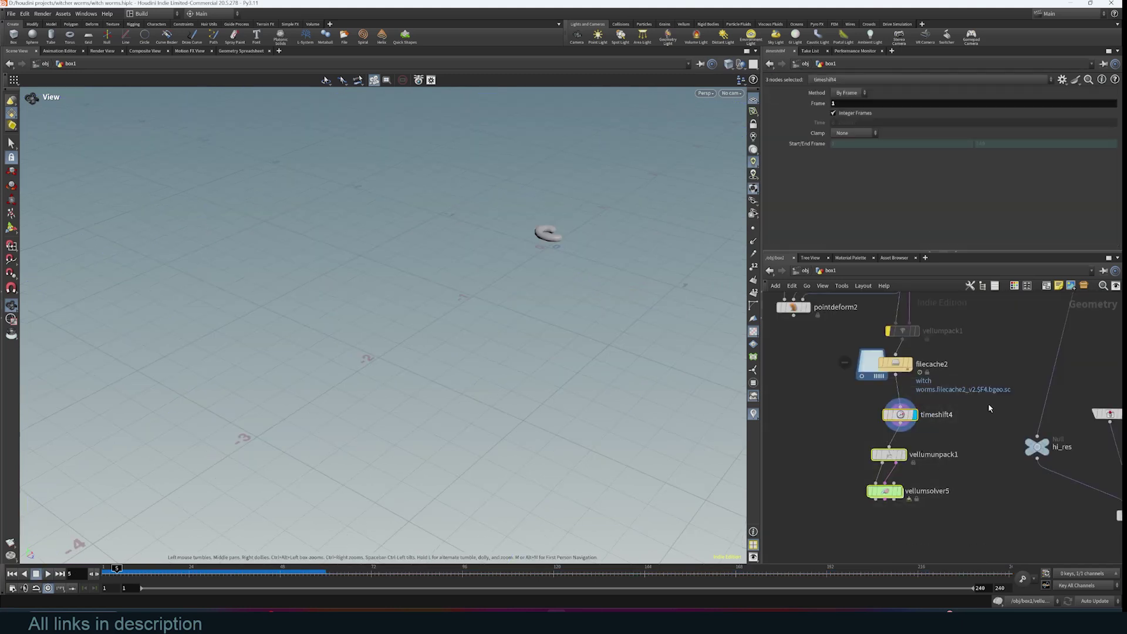
pyautogui.scroll(-4, 903, 445)
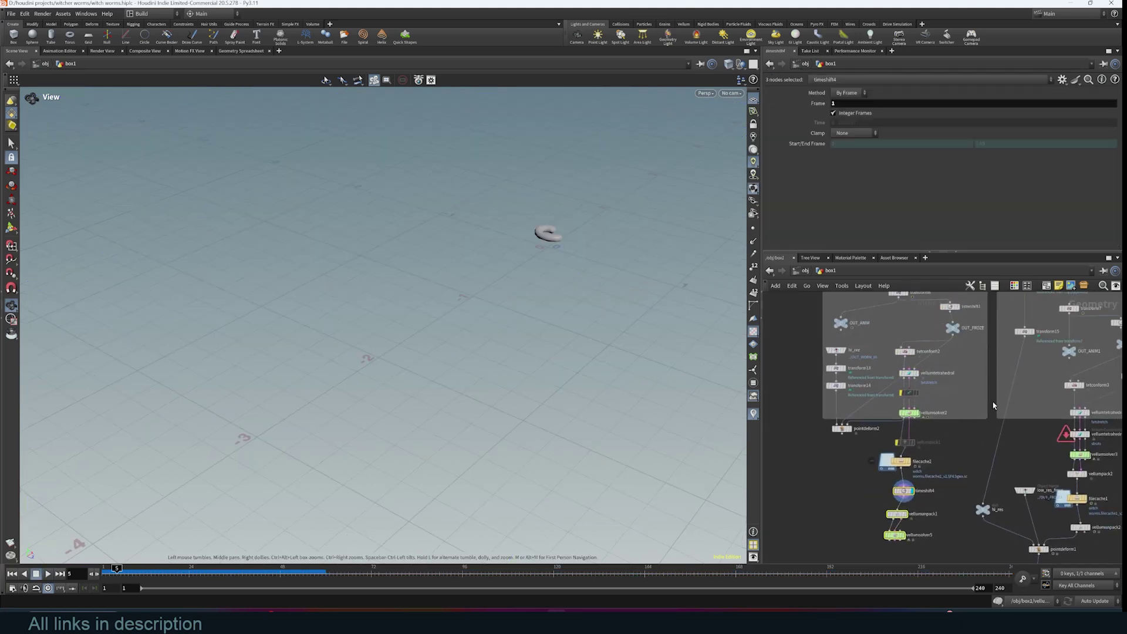
pyautogui.moveTo(994, 400); pyautogui.dragTo(974, 419, button='middle')
pyautogui.moveTo(910, 471); pyautogui.dragTo(901, 528, button='middle')
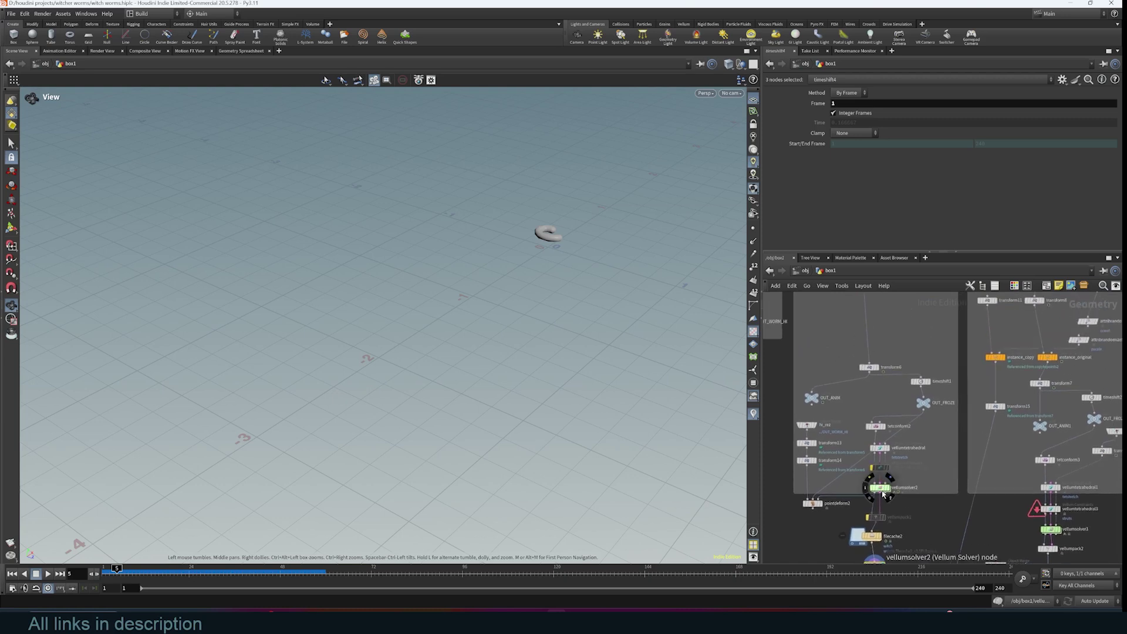
# Step: Display the points_source1 node at the start of the worms network
pyautogui.scroll(-3, 1080, 511)
pyautogui.click(1081, 517)
pyautogui.moveTo(1080, 519); pyautogui.dragTo(906, 521, button='middle')
pyautogui.scroll(3, 999, 457)
pyautogui.moveTo(977, 415); pyautogui.dragTo(1091, 484, button='middle')
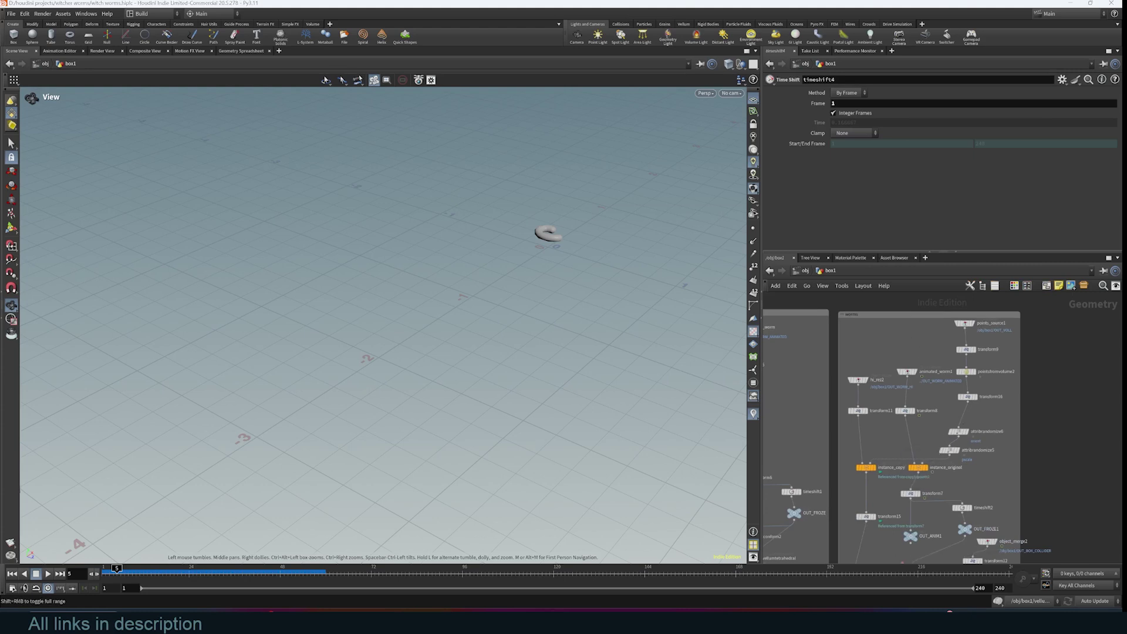
pyautogui.click(587, 623)
pyautogui.click(229, 622)
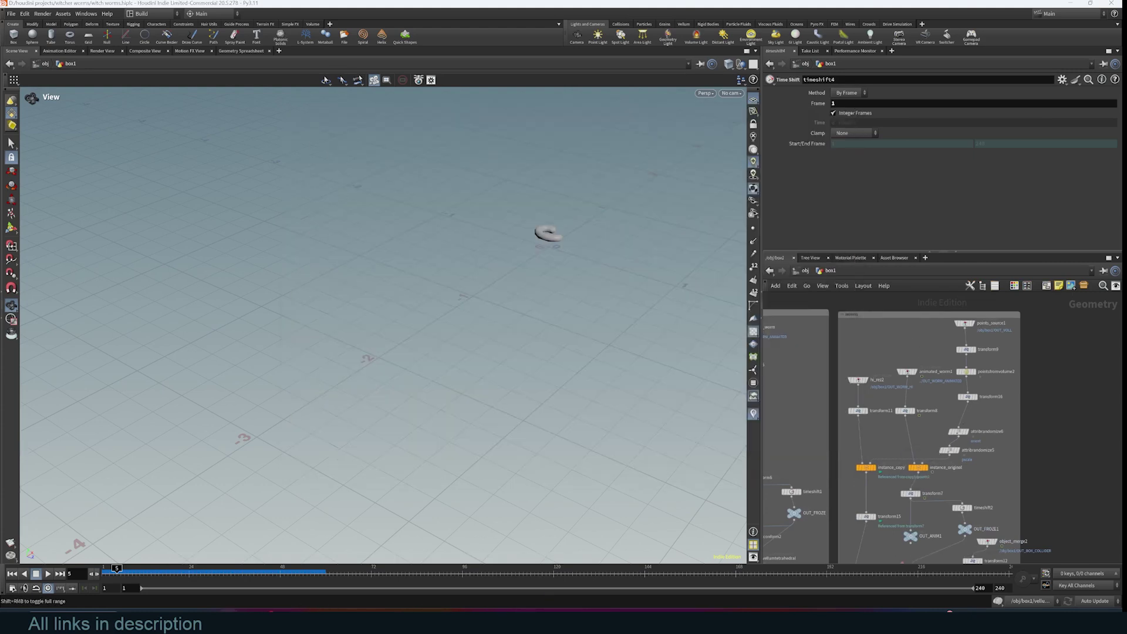
pyautogui.scroll(5, 1060, 444)
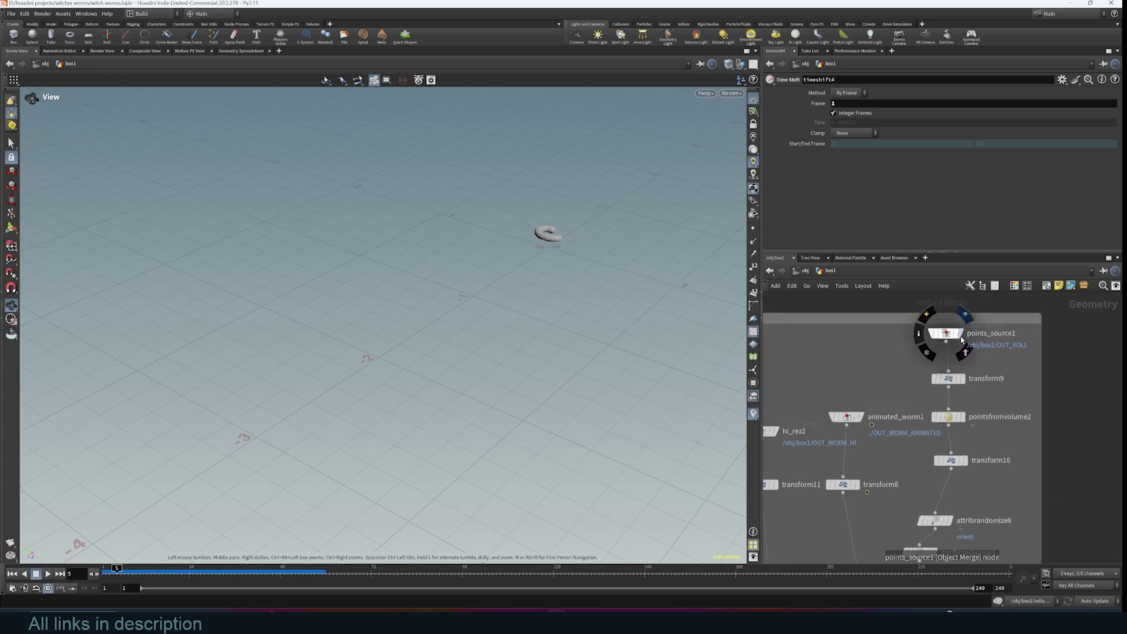
pyautogui.click(960, 334)
# Step: Display box1 and the hollow Out_BOX in the CONTAINER + VOL network, with transform1 shown as a template
pyautogui.scroll(-2, 950, 425)
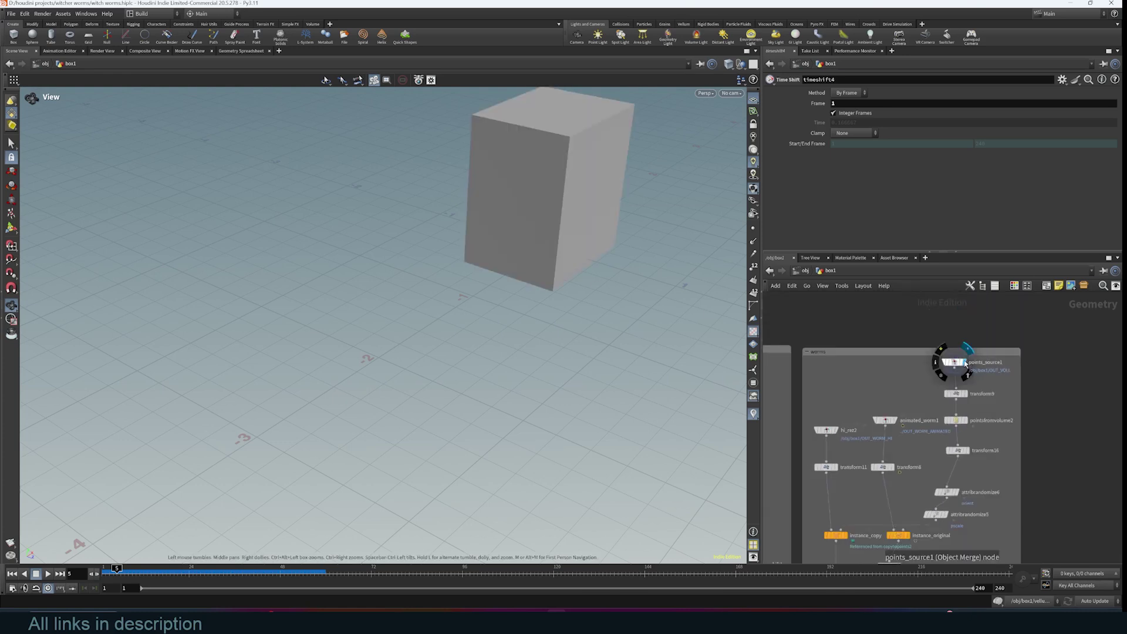
pyautogui.moveTo(813, 336)
pyautogui.mouseDown(button='middle')
pyautogui.moveTo(1063, 358)
pyautogui.moveTo(959, 357)
pyautogui.mouseUp(button='middle')
pyautogui.moveTo(862, 358)
pyautogui.mouseDown(button='middle')
pyautogui.moveTo(992, 354)
pyautogui.moveTo(846, 367)
pyautogui.mouseUp(button='middle')
pyautogui.scroll(2, 880, 386)
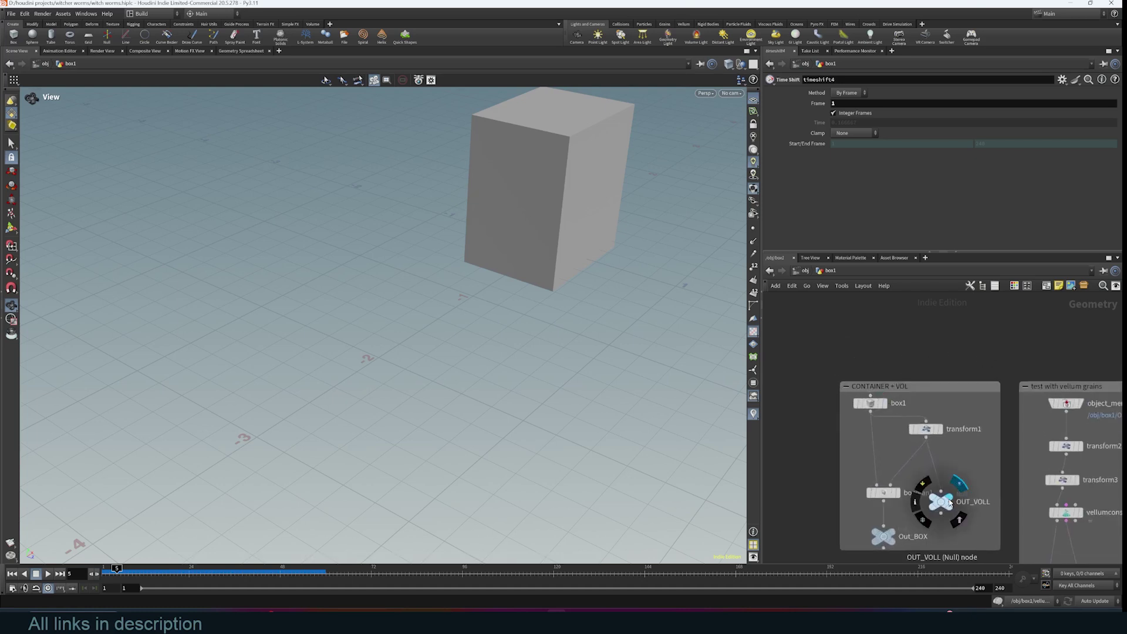
pyautogui.click(884, 403)
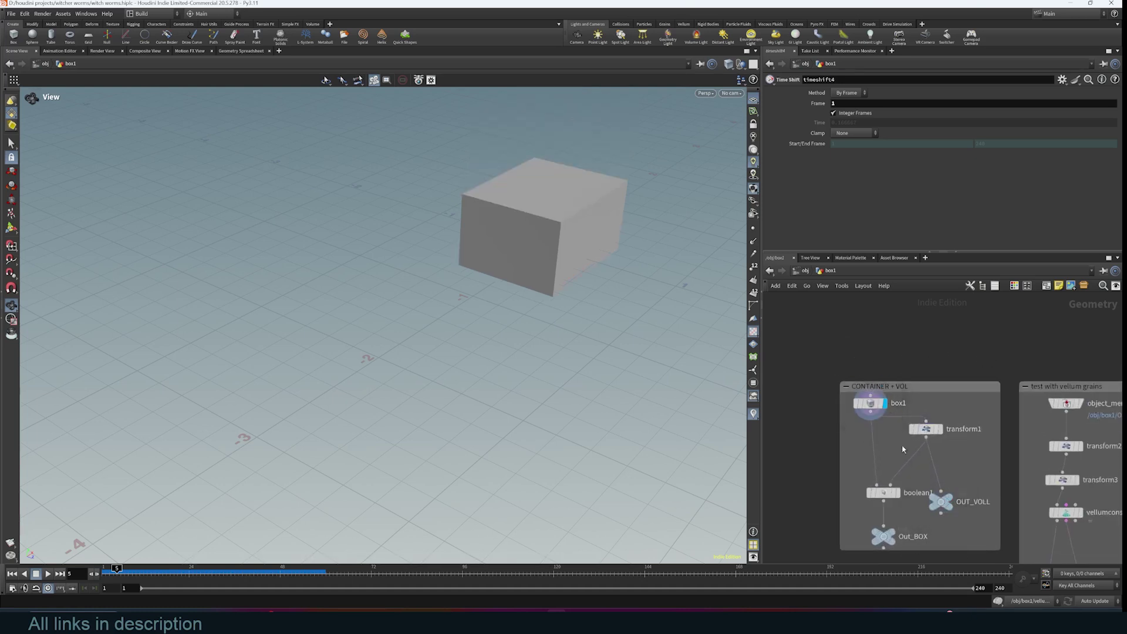
pyautogui.middleClick(941, 502)
pyautogui.middleClick(937, 500)
pyautogui.click(891, 533)
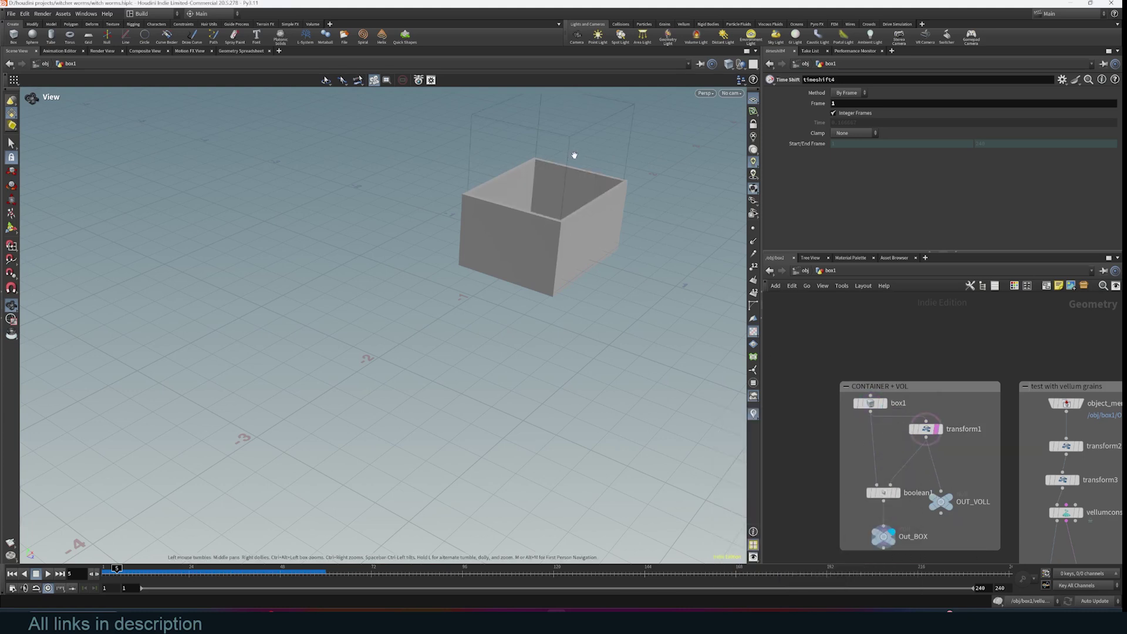
# Step: Go back to the worms network and display the transform9 node's volume
pyautogui.scroll(-3, 963, 433)
pyautogui.moveTo(981, 438); pyautogui.dragTo(778, 409, button='middle')
pyautogui.moveTo(1107, 404); pyautogui.dragTo(978, 411, button='middle')
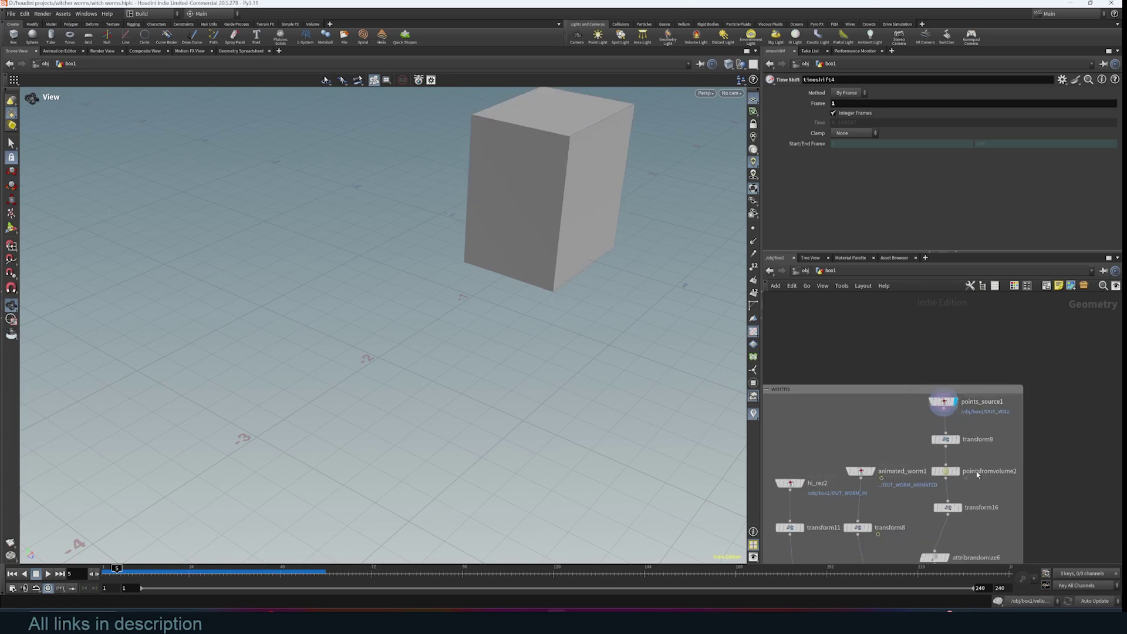
pyautogui.click(957, 440)
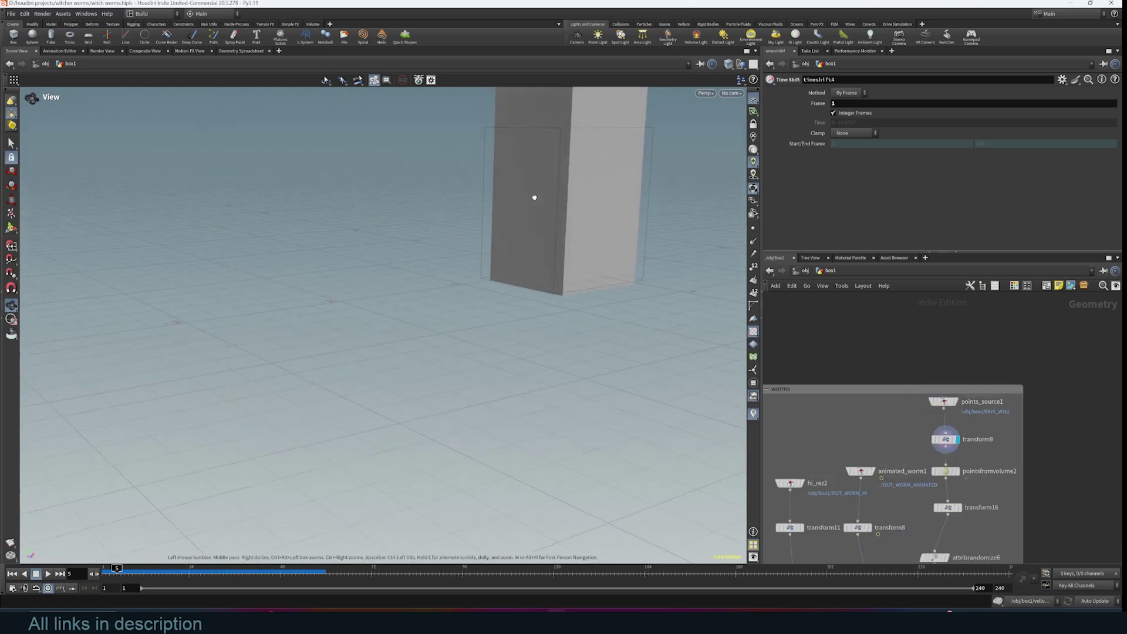
# Step: Display the pointsfromvolume2 node with transform9 as a template and inspect the point grid from several angles
pyautogui.scroll(2, 936, 429)
pyautogui.click(938, 425)
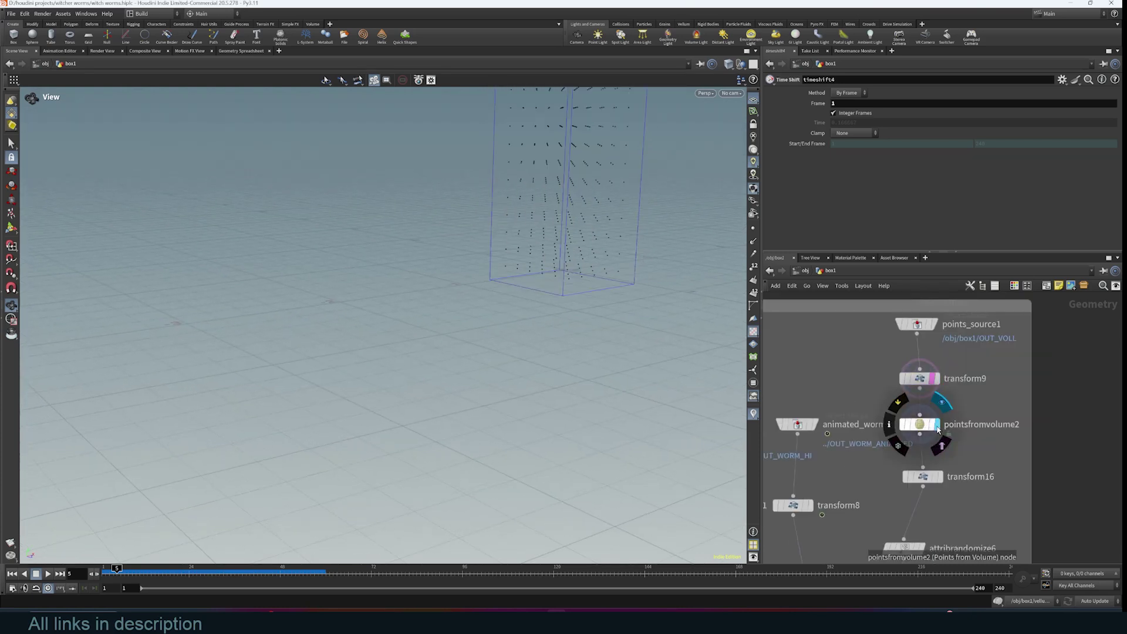
pyautogui.moveTo(604, 334); pyautogui.dragTo(458, 176)
pyautogui.moveTo(570, 205); pyautogui.dragTo(486, 345, button='middle')
pyautogui.moveTo(486, 346); pyautogui.dragTo(523, 352)
pyautogui.moveTo(980, 463); pyautogui.dragTo(1016, 379, button='middle')
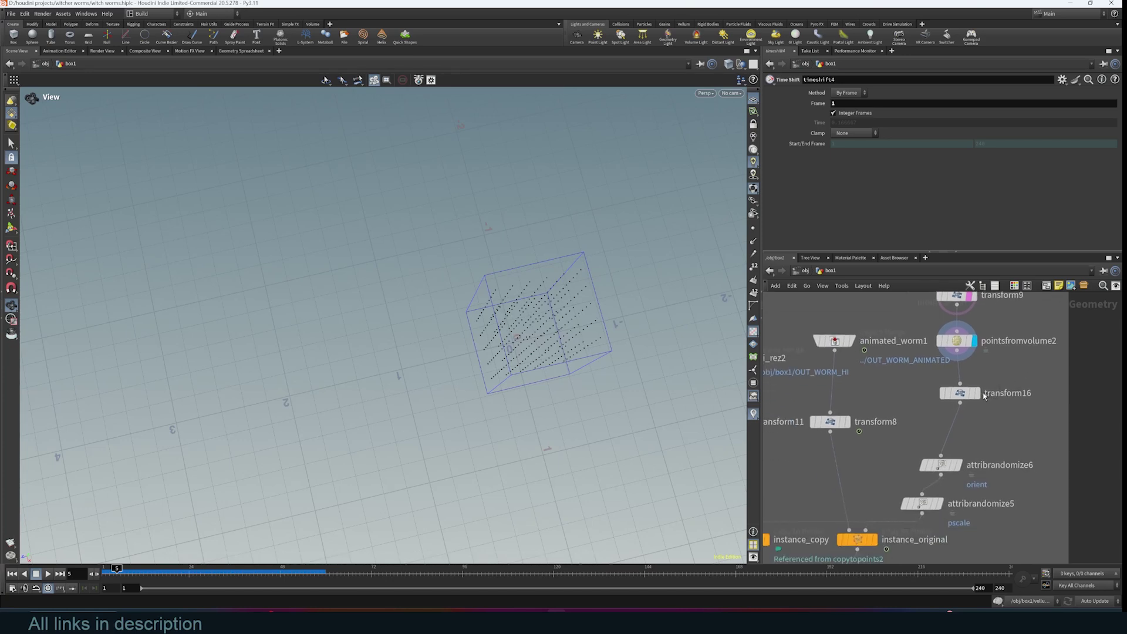
# Step: Display transform16 and attribrandomize6, align attribrandomize6 below transform16, and open its orient settings
pyautogui.click(977, 393)
pyautogui.moveTo(697, 392); pyautogui.dragTo(563, 323)
pyautogui.click(965, 440)
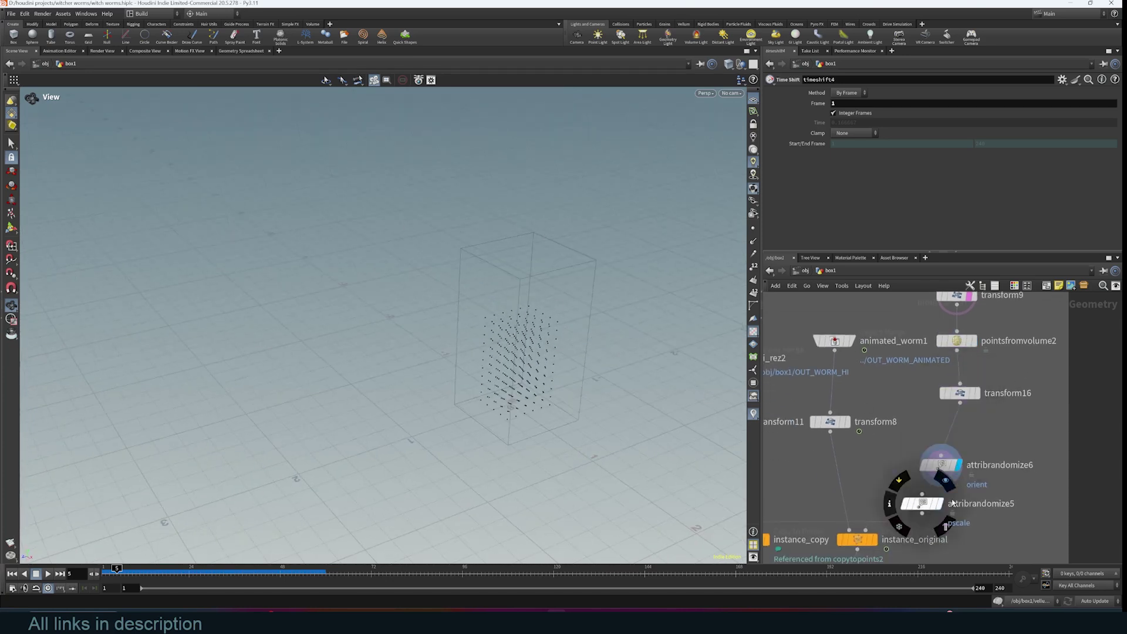
pyautogui.moveTo(996, 467); pyautogui.dragTo(1020, 407, button='middle')
pyautogui.moveTo(966, 407); pyautogui.dragTo(989, 392)
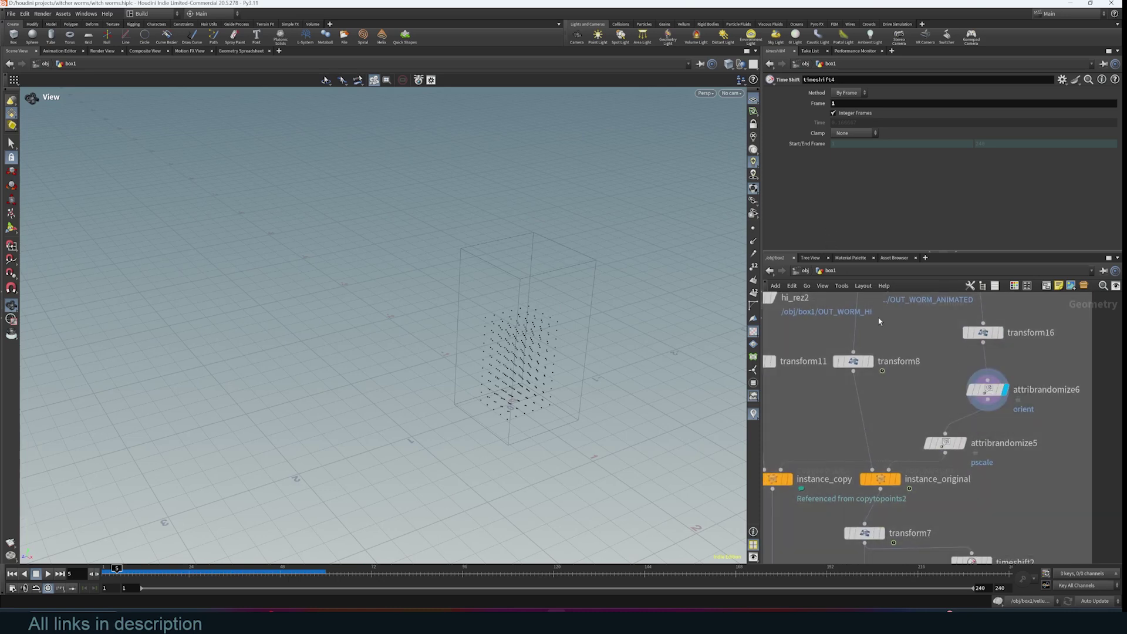
pyautogui.click(988, 390)
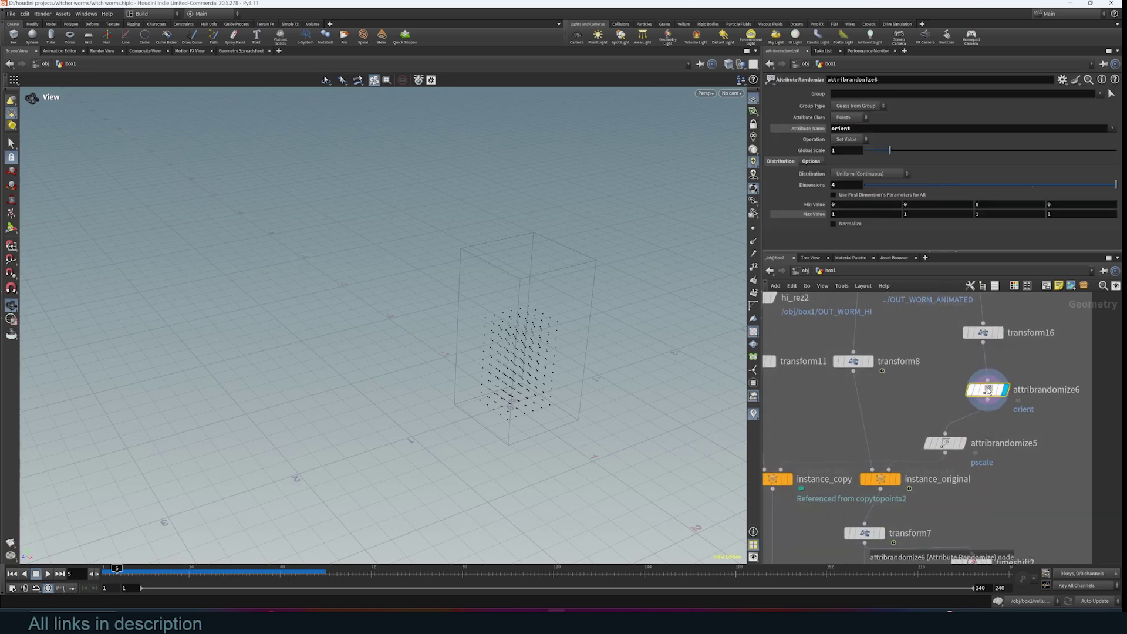
# Step: Display the attribrandomize5 pscale node and move it closer beneath attribrandomize6
pyautogui.click(963, 443)
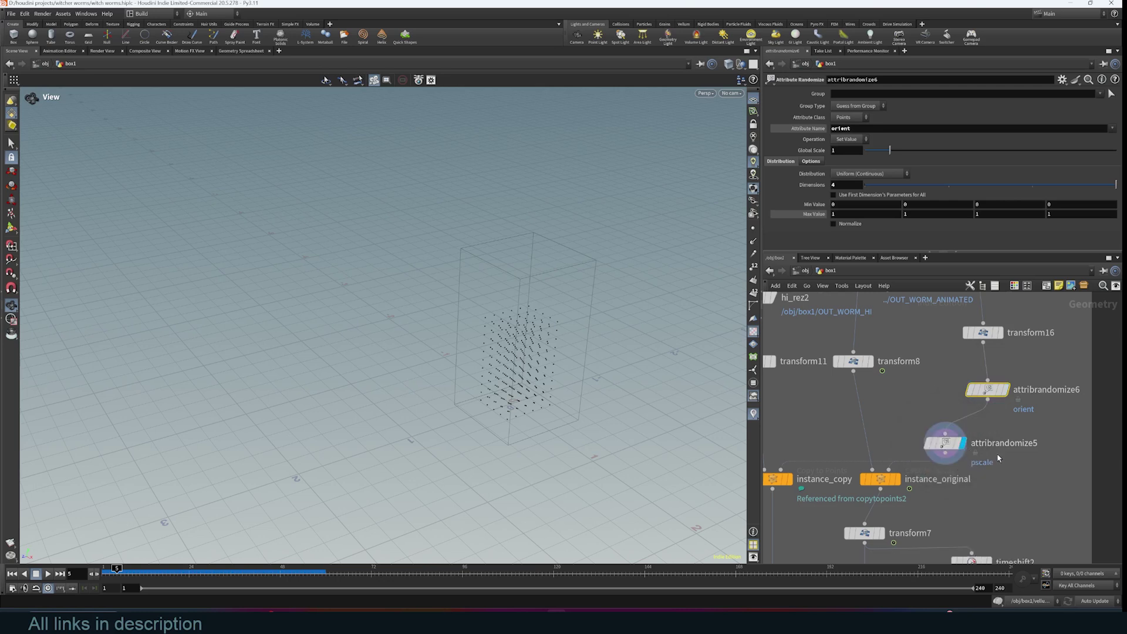
pyautogui.moveTo(946, 445); pyautogui.dragTo(971, 438)
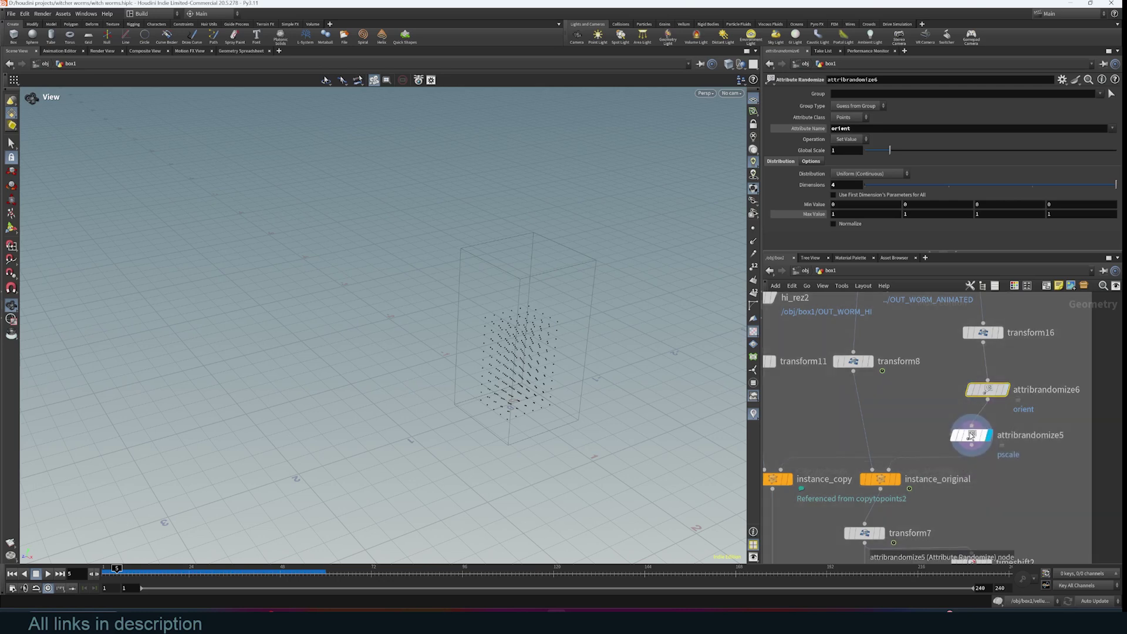
pyautogui.moveTo(942, 476); pyautogui.dragTo(962, 444, button='middle')
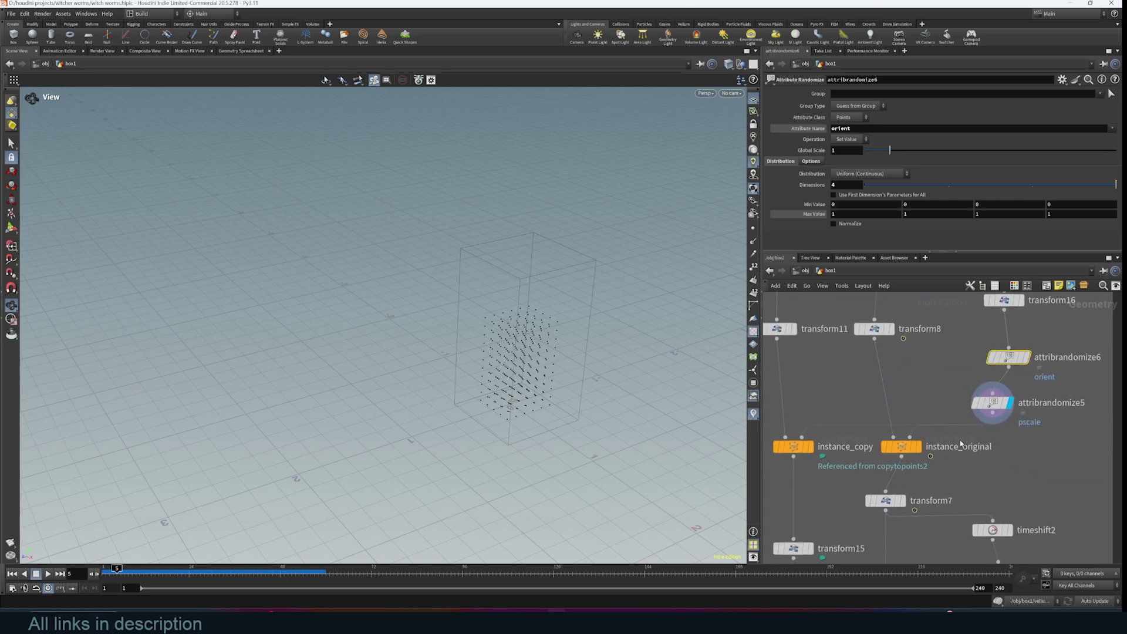
# Step: Display the animated_worm1 node and play its twisting animation
pyautogui.moveTo(903, 322); pyautogui.dragTo(898, 483, button='middle')
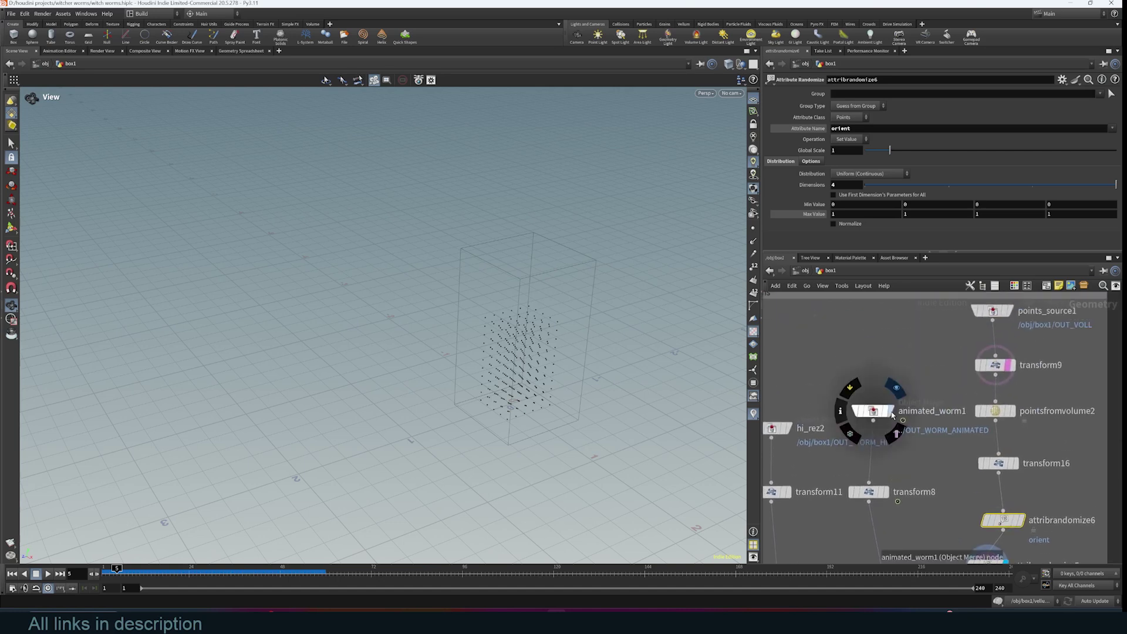
pyautogui.click(892, 411)
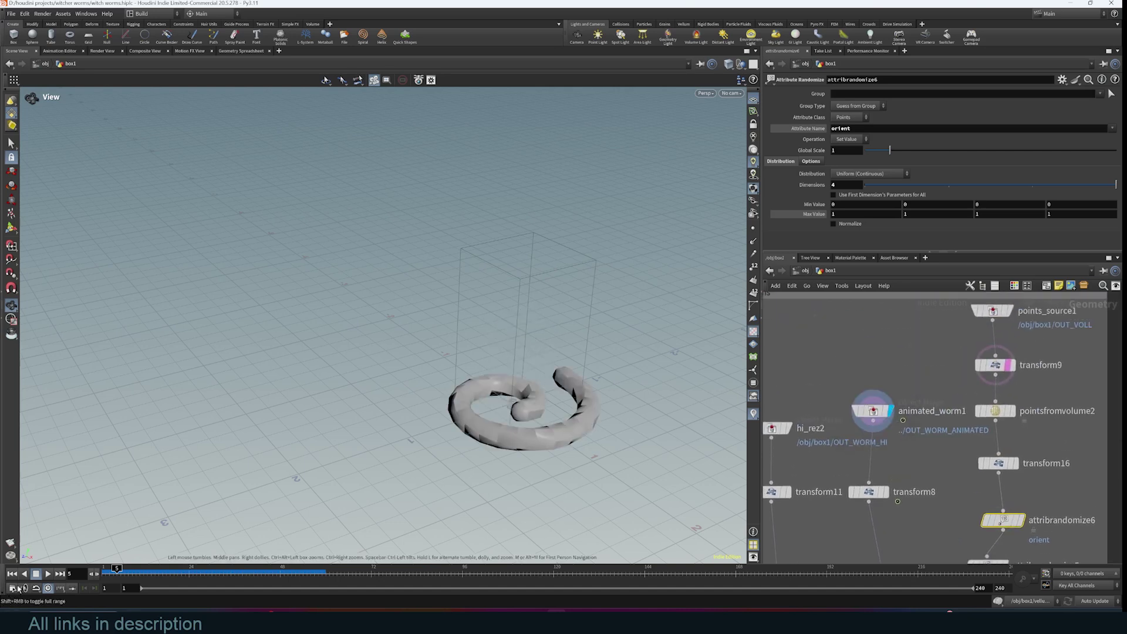
pyautogui.click(47, 576)
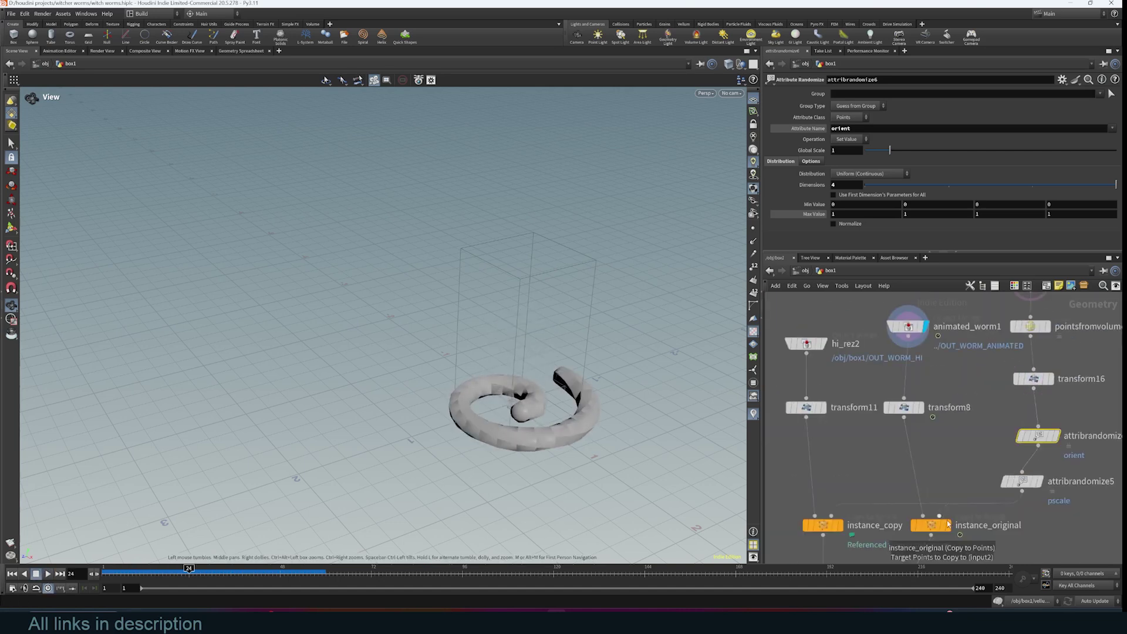
# Step: Display the scaled-down worm at transform8 and the instance_original copies, and inspect the stack of worms
pyautogui.click(948, 524)
pyautogui.click(922, 410)
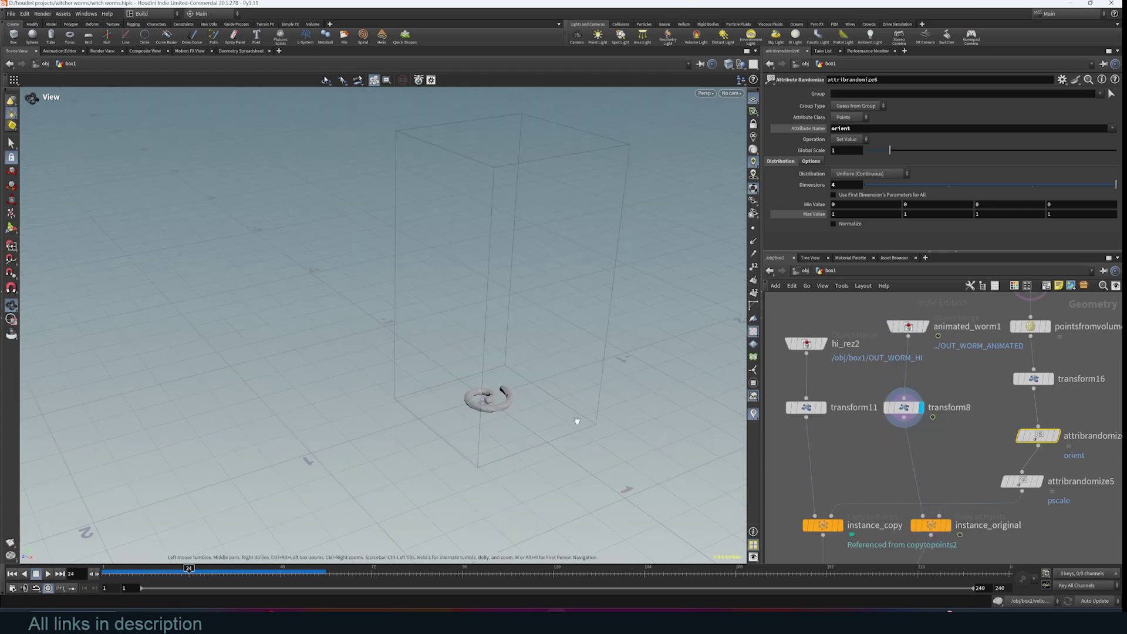
pyautogui.click(949, 524)
pyautogui.moveTo(446, 251); pyautogui.dragTo(579, 241)
pyautogui.moveTo(995, 447); pyautogui.dragTo(906, 412, button='middle')
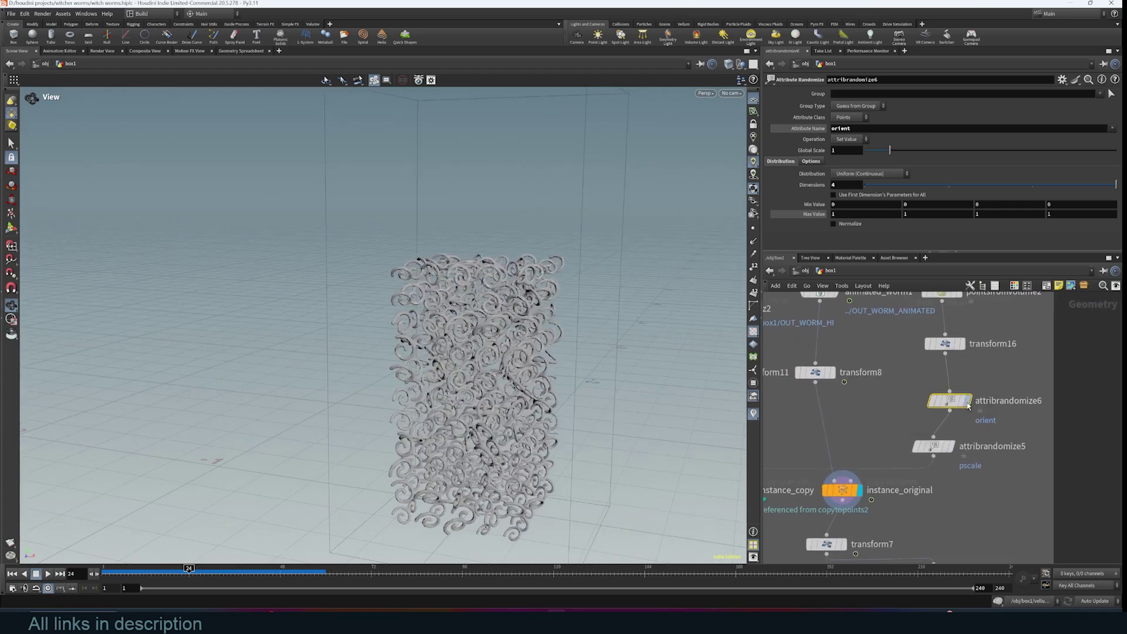
# Step: Bypass the attribrandomize6 and attribrandomize5 nodes and inspect the worm copies without random orientation and scale
pyautogui.moveTo(954, 403)
pyautogui.press('b')
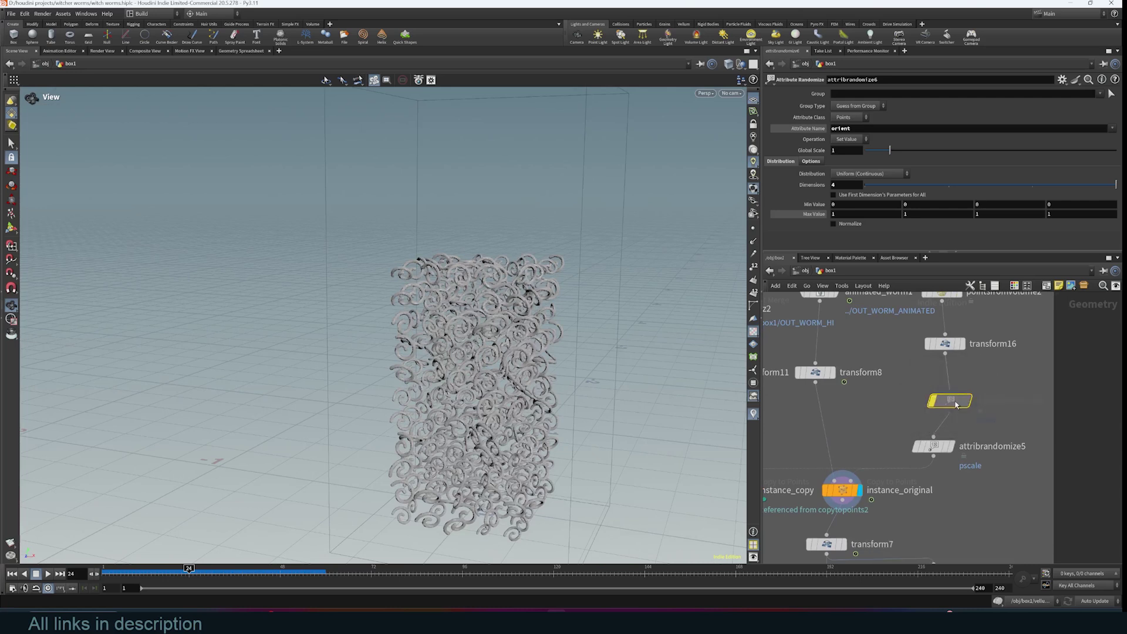
pyautogui.click(935, 446)
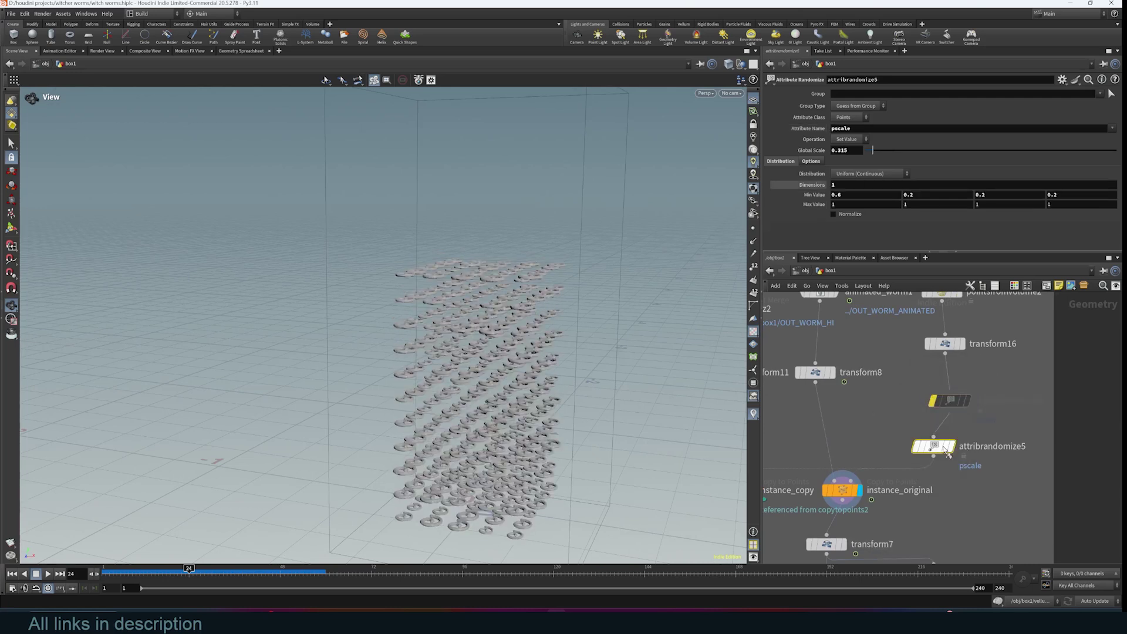
pyautogui.press('b')
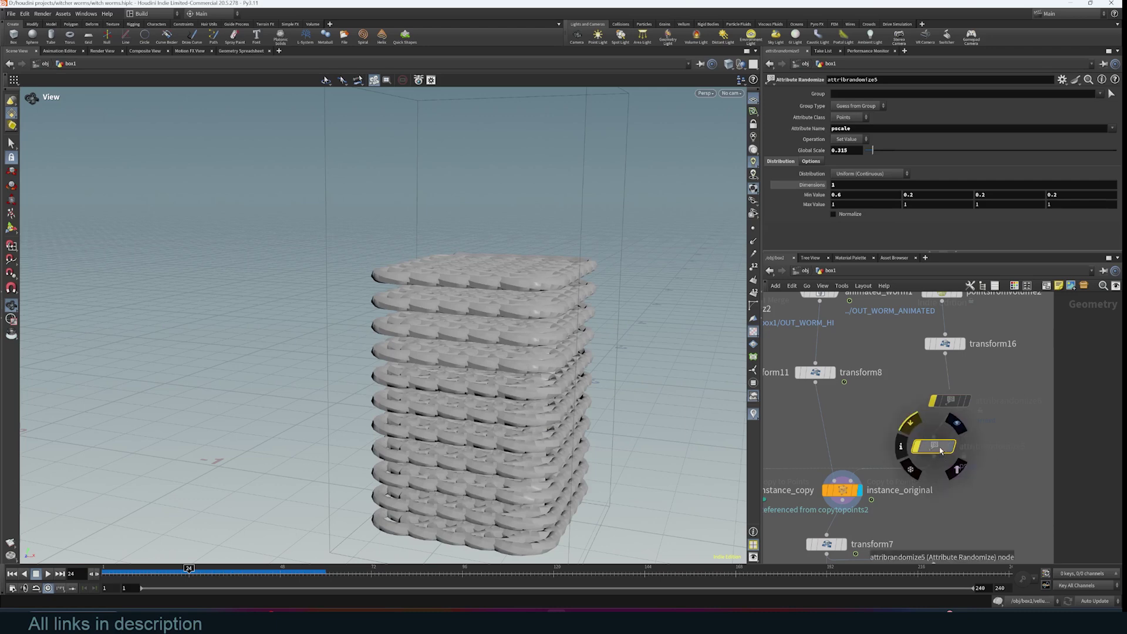
pyautogui.moveTo(357, 278); pyautogui.dragTo(487, 239)
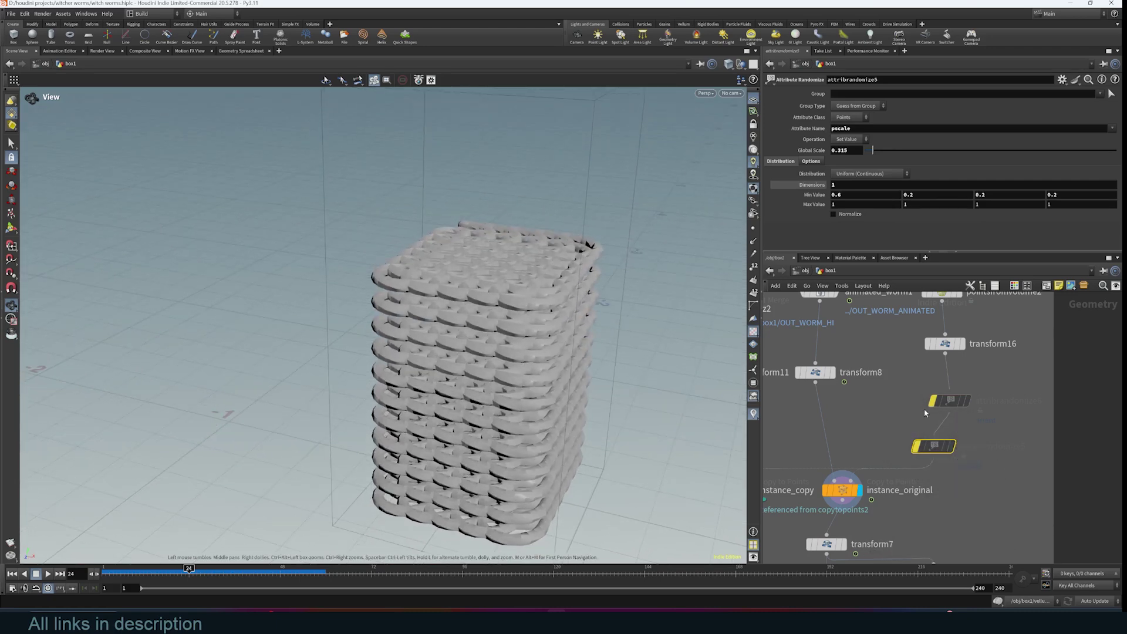
# Step: Re-enable attribrandomize5 and attribrandomize6, and set the first minimum value of the pscale randomization to 0.4
pyautogui.press('q')
pyautogui.click(935, 448)
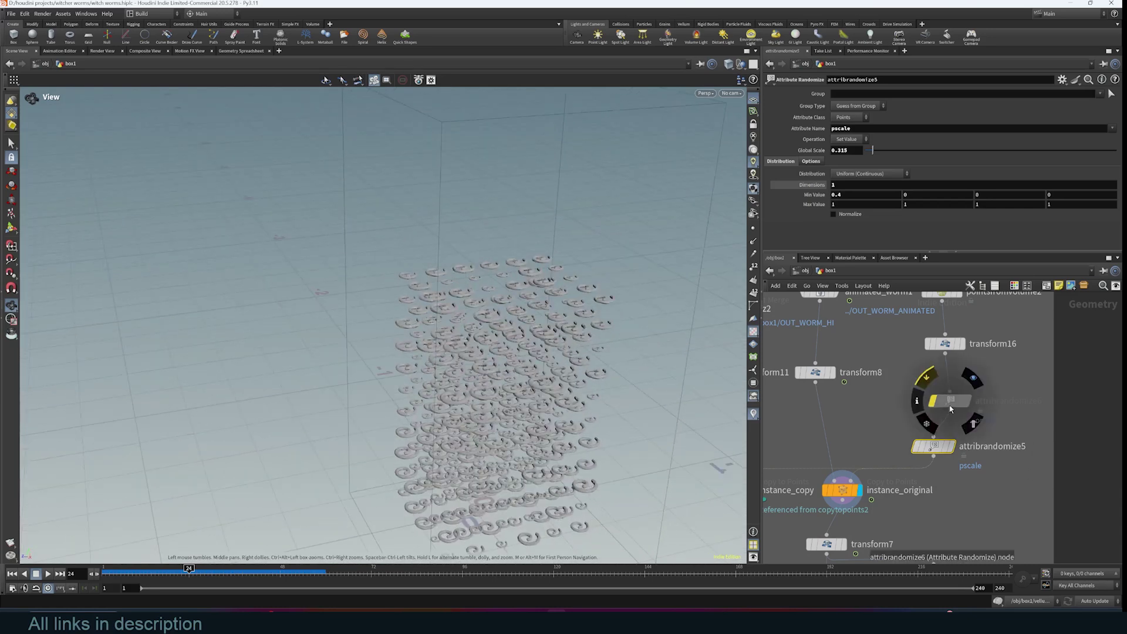
pyautogui.click(949, 401)
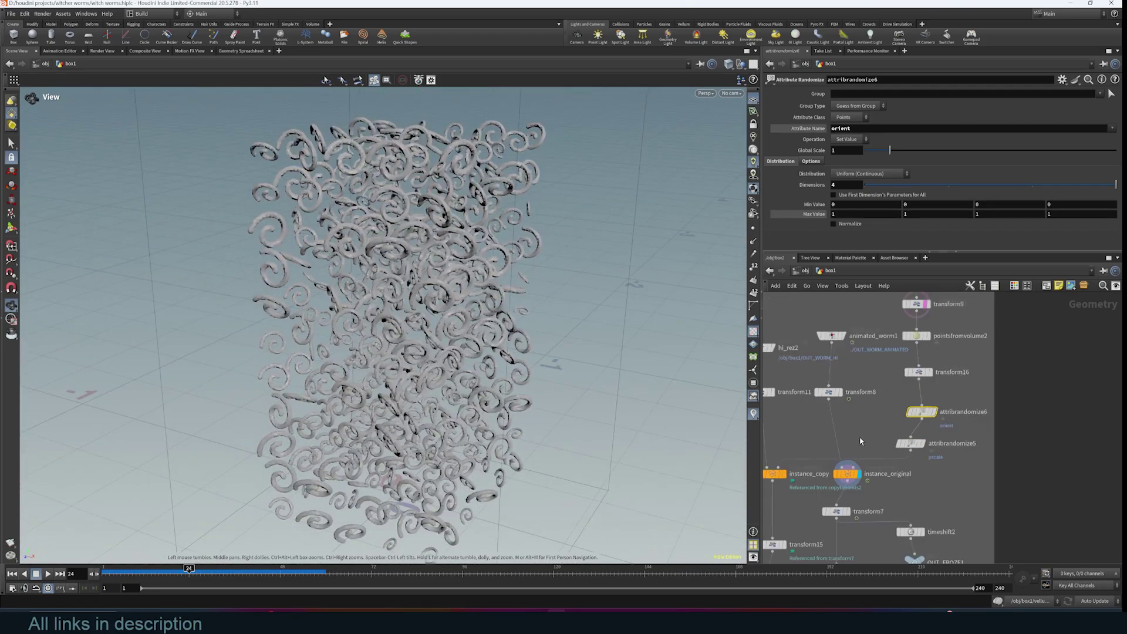
# Step: Connect line1 directly to resample3 in the worm generation network, skipping spiral1, and inspect the copied worms
pyautogui.scroll(-3, 852, 443)
pyautogui.moveTo(351, 250); pyautogui.dragTo(396, 300)
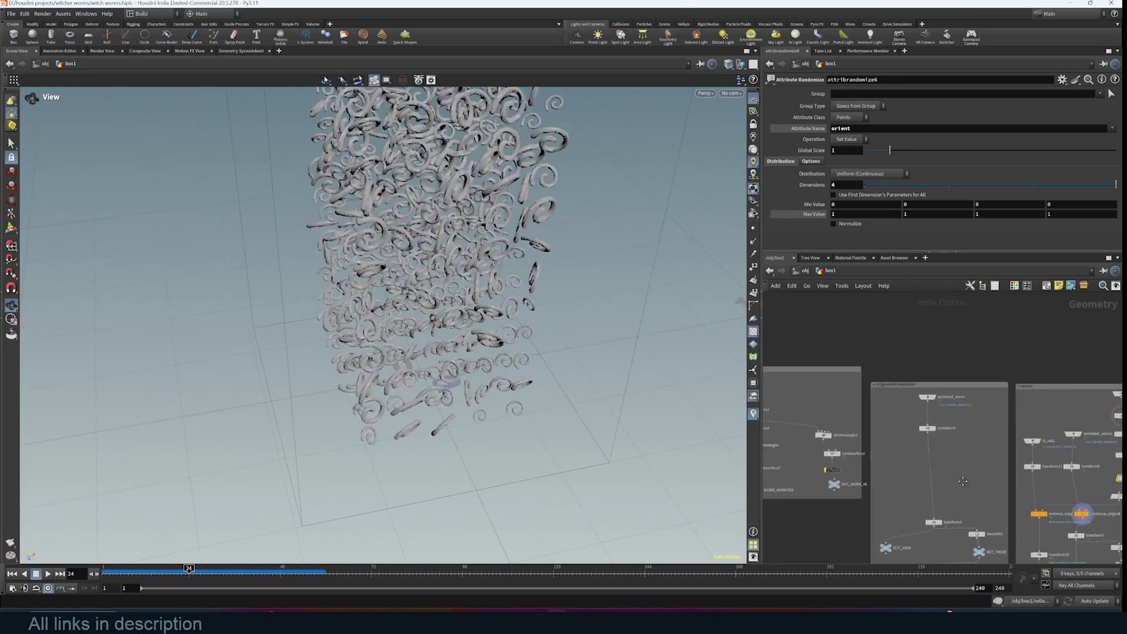
pyautogui.moveTo(781, 437); pyautogui.dragTo(890, 450, button='middle')
pyautogui.click(847, 390)
pyautogui.click(851, 425)
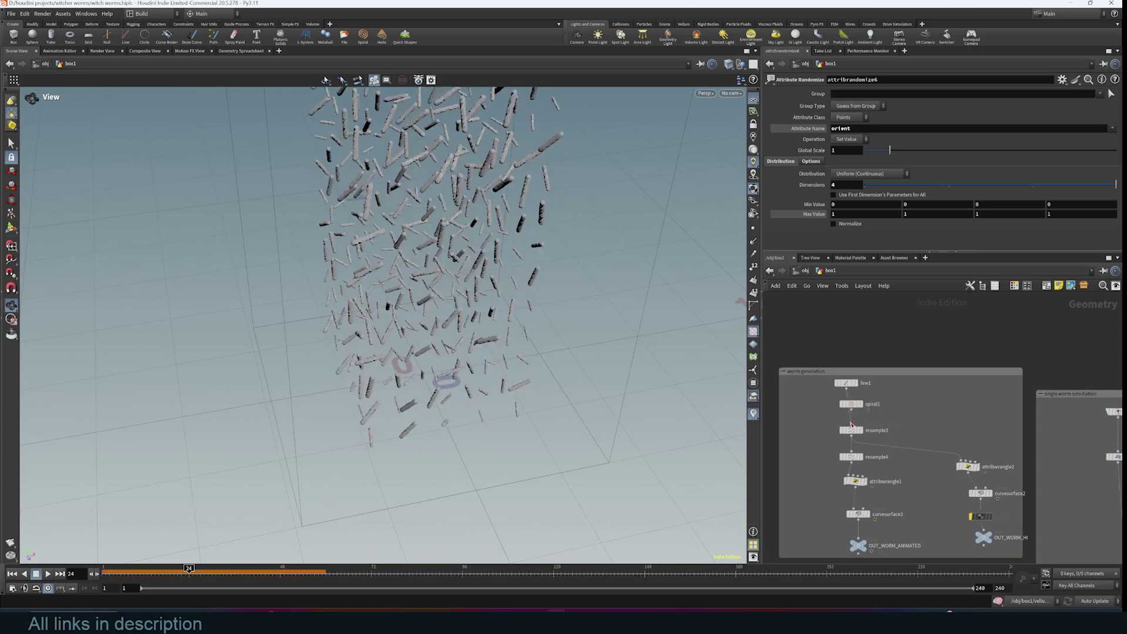
pyautogui.moveTo(509, 363); pyautogui.dragTo(547, 300)
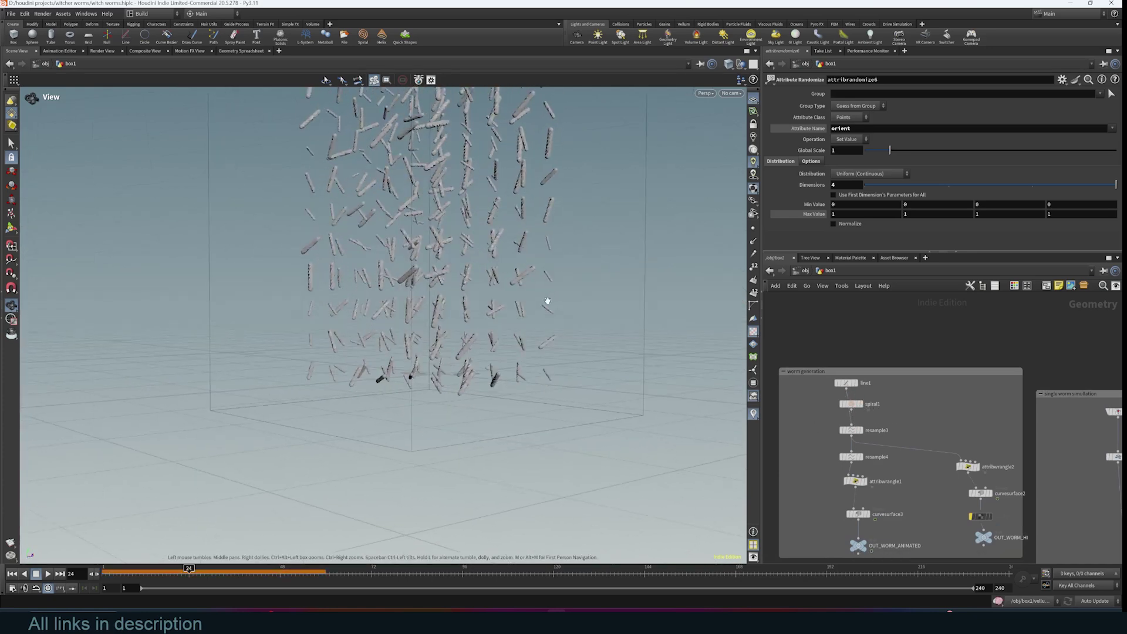
pyautogui.moveTo(582, 225); pyautogui.dragTo(528, 211)
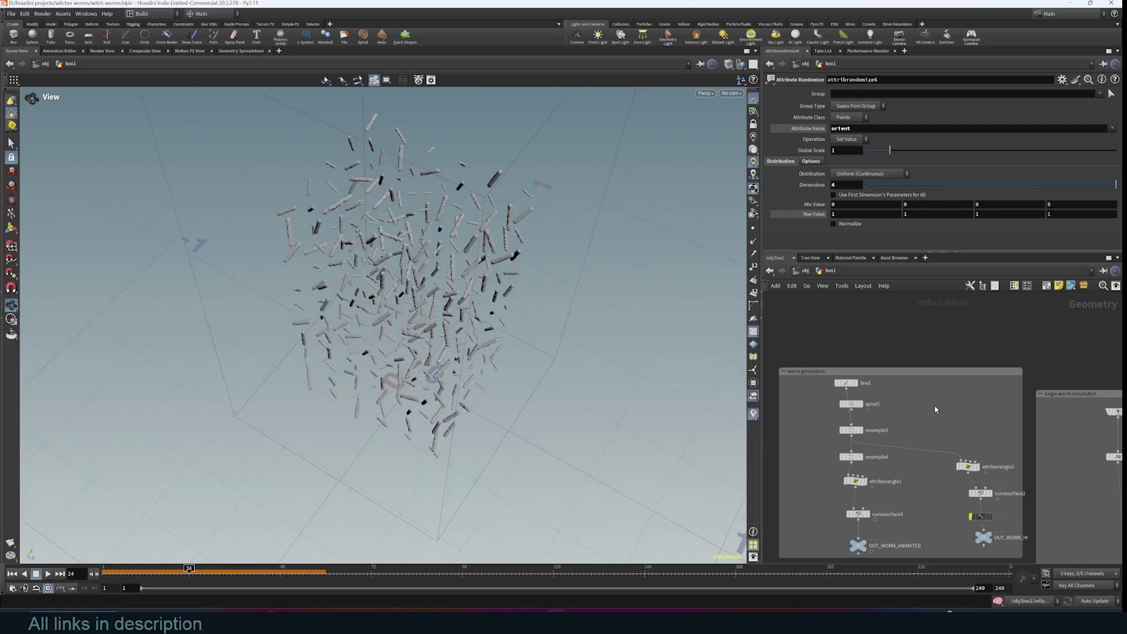
# Step: Route the worm generation back through spiral1 into resample3 and inspect the curled worm copies
pyautogui.moveTo(933, 405)
pyautogui.mouseDown(button='middle')
pyautogui.moveTo(901, 369)
pyautogui.moveTo(949, 397)
pyautogui.mouseUp(button='middle')
pyautogui.scroll(2, 904, 383)
pyautogui.moveTo(828, 406); pyautogui.dragTo(828, 385)
pyautogui.moveTo(499, 319); pyautogui.dragTo(549, 242)
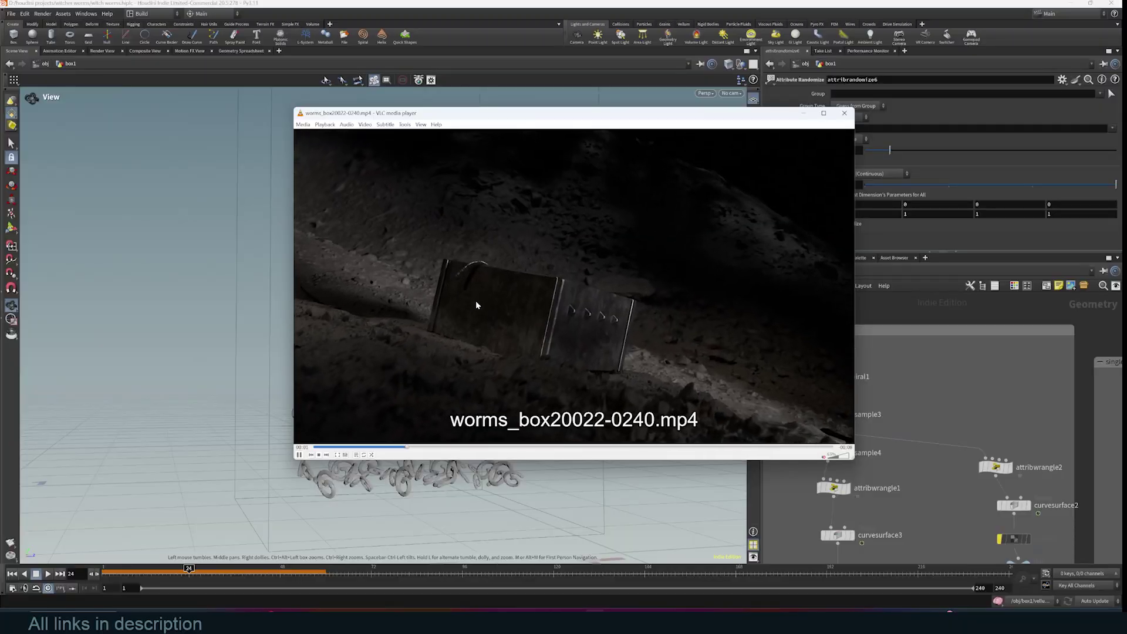
# Step: Switch to VLC and play worms_box20022-0240.mp4, pausing and resuming to examine the worms emerging from the box
pyautogui.press('space')
pyautogui.press('space')
pyautogui.press('space')
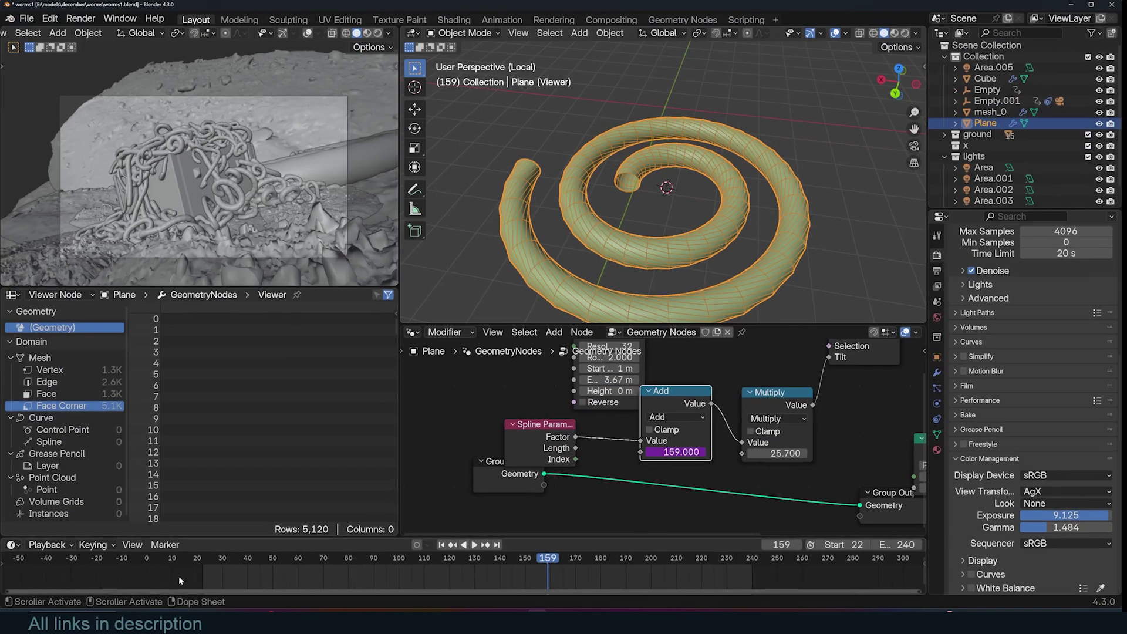
# Step: Switch to Blender, set the animation's start frame to 1 and go to frame 0
pyautogui.scroll(-1, 200, 569)
pyautogui.doubleClick(843, 545)
pyautogui.write('1')
pyautogui.press('Return')
pyautogui.click(162, 560)
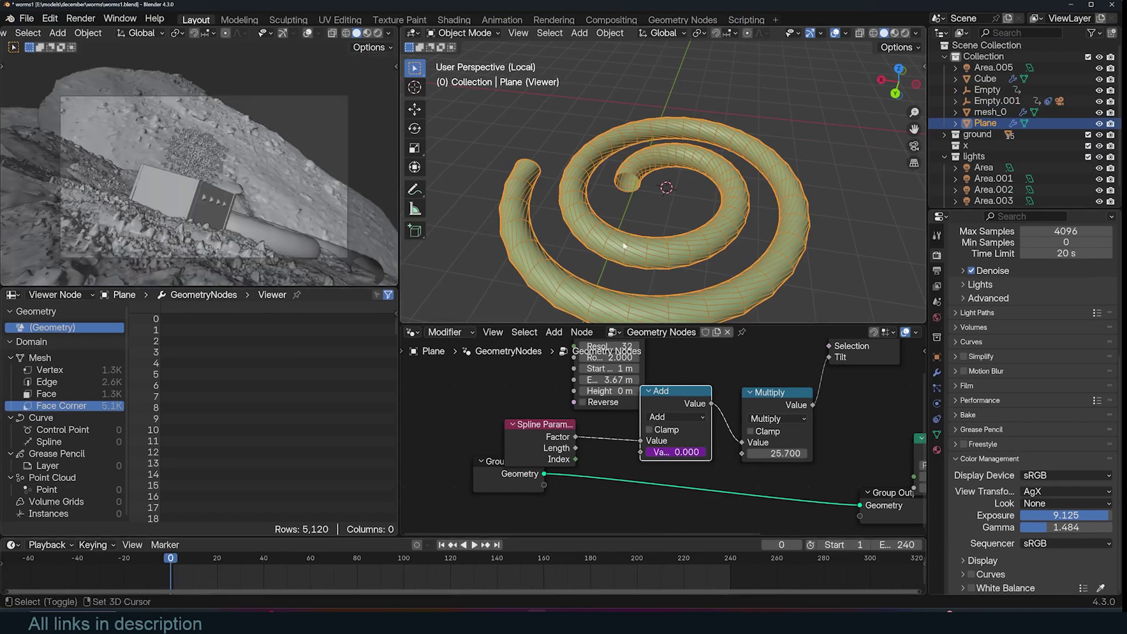
# Step: Exit the spiral's local view and isolate the imported worm mesh mesh_0 in local view
pyautogui.press('KP_Divide')
pyautogui.scroll(3, 756, 181)
pyautogui.moveTo(637, 151); pyautogui.dragTo(793, 159, button='middle')
pyautogui.press('z')
pyautogui.click(770, 218)
pyautogui.press('KP_Divide')
pyautogui.click(770, 220)
pyautogui.moveTo(769, 221); pyautogui.dragTo(704, 240, button='middle')
pyautogui.click(705, 240)
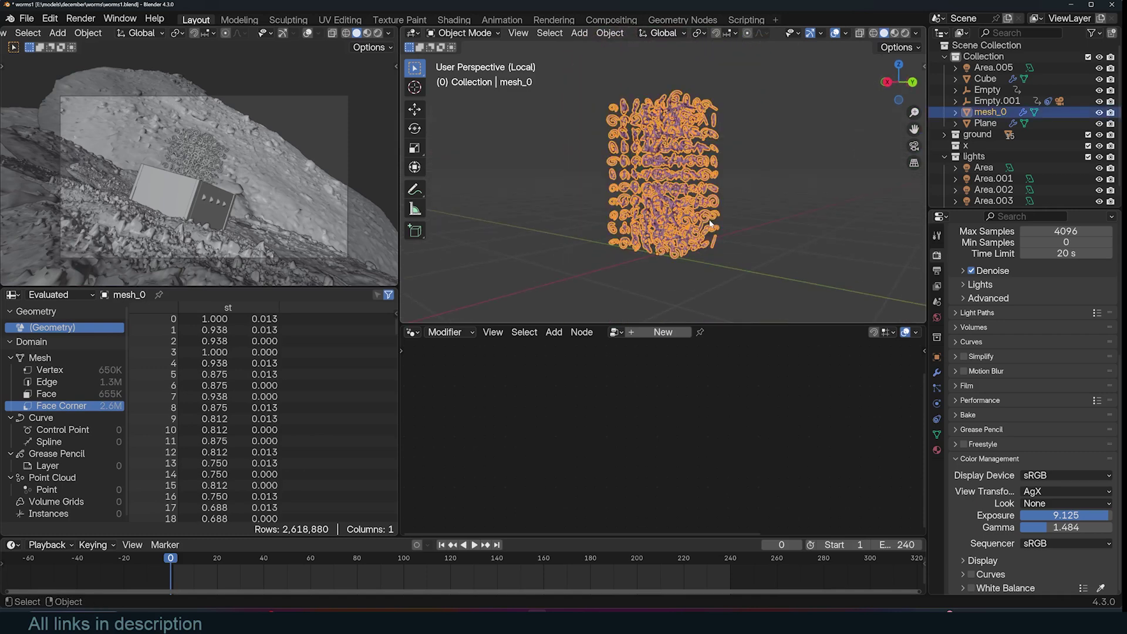
# Step: Play the mesh_0 worm simulation, examine it from several angles in Material Preview shading, and return to the timeline's start
pyautogui.press('space')
pyautogui.click(734, 226)
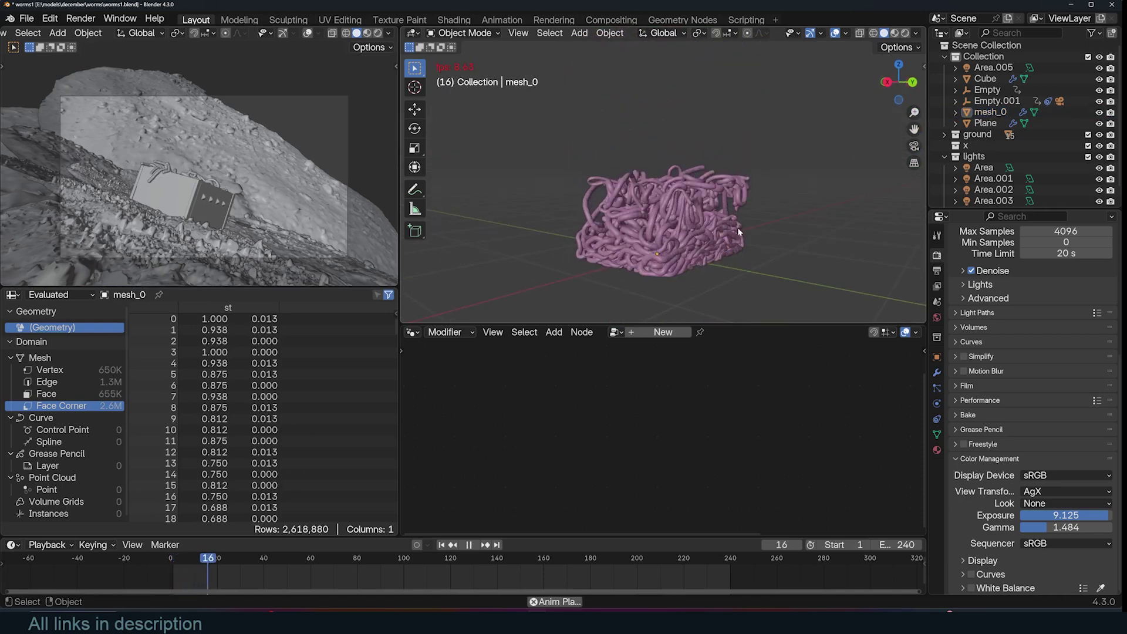
pyautogui.moveTo(738, 230); pyautogui.dragTo(729, 269, button='middle')
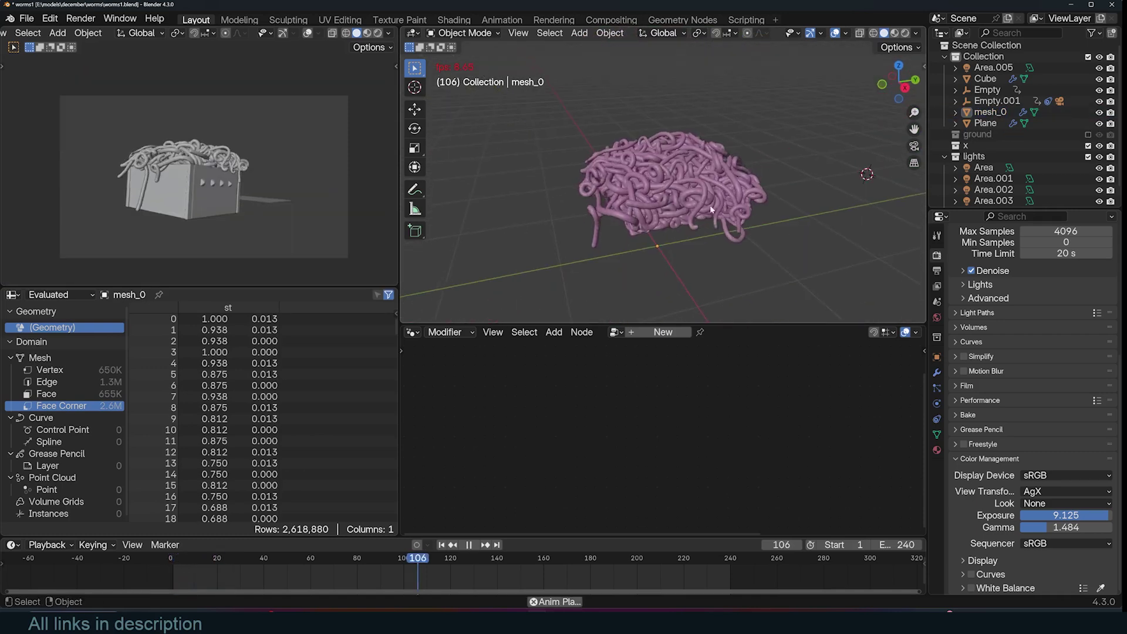
pyautogui.moveTo(710, 206); pyautogui.dragTo(661, 224, button='middle')
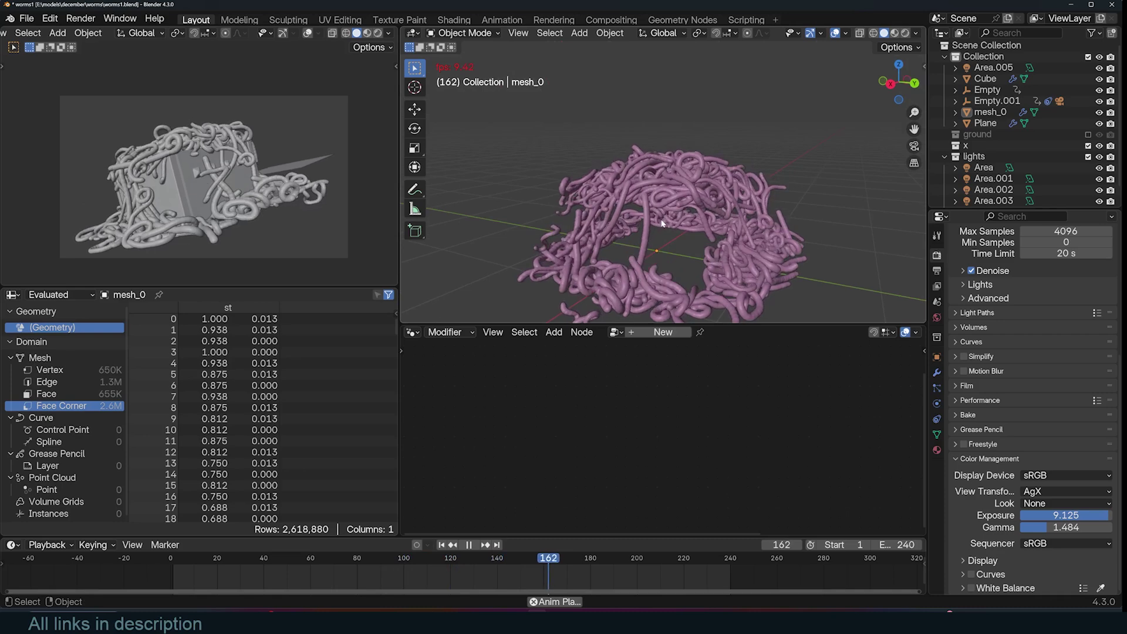
pyautogui.click(894, 33)
pyautogui.press('space')
pyautogui.moveTo(816, 178); pyautogui.dragTo(895, 180, button='middle')
pyautogui.keyDown('shift'); pyautogui.rightClick(176, 582); pyautogui.keyUp('shift')
pyautogui.press('space')
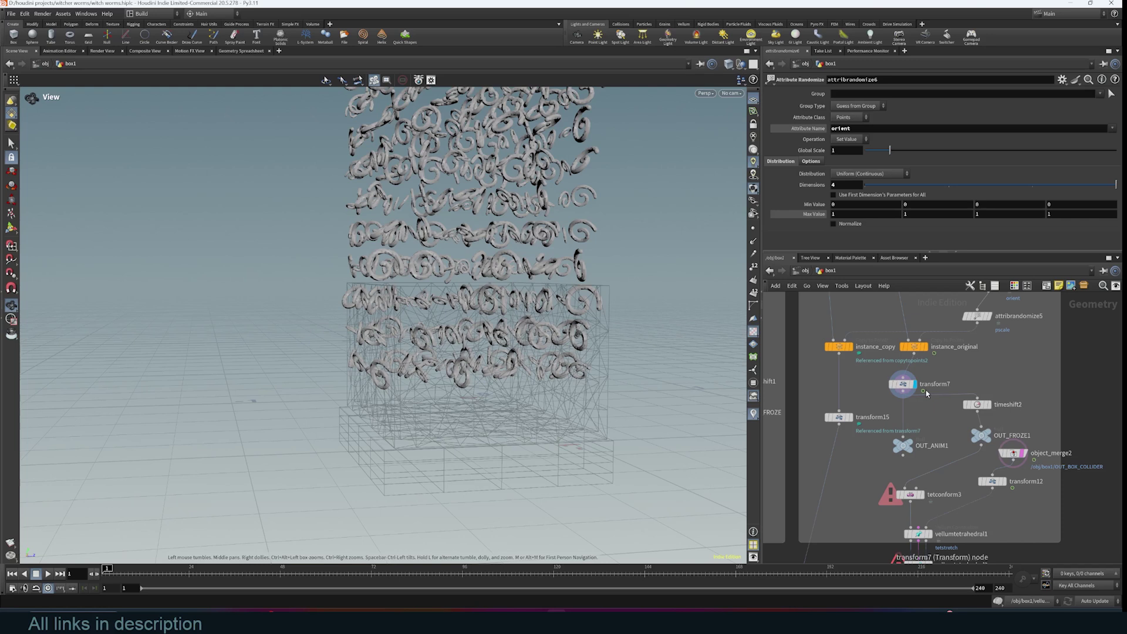
# Step: Switch to Houdini, display timeshift2, play the frozen worm copies, and rewind to frame 1
pyautogui.scroll(2, 928, 392)
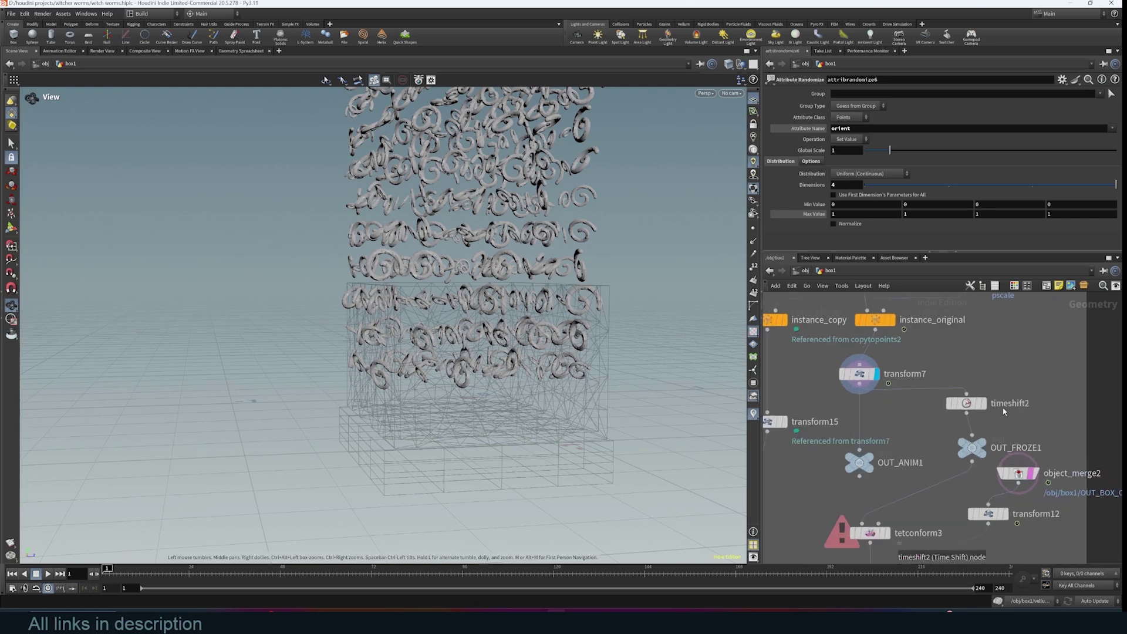
pyautogui.click(984, 403)
pyautogui.click(48, 574)
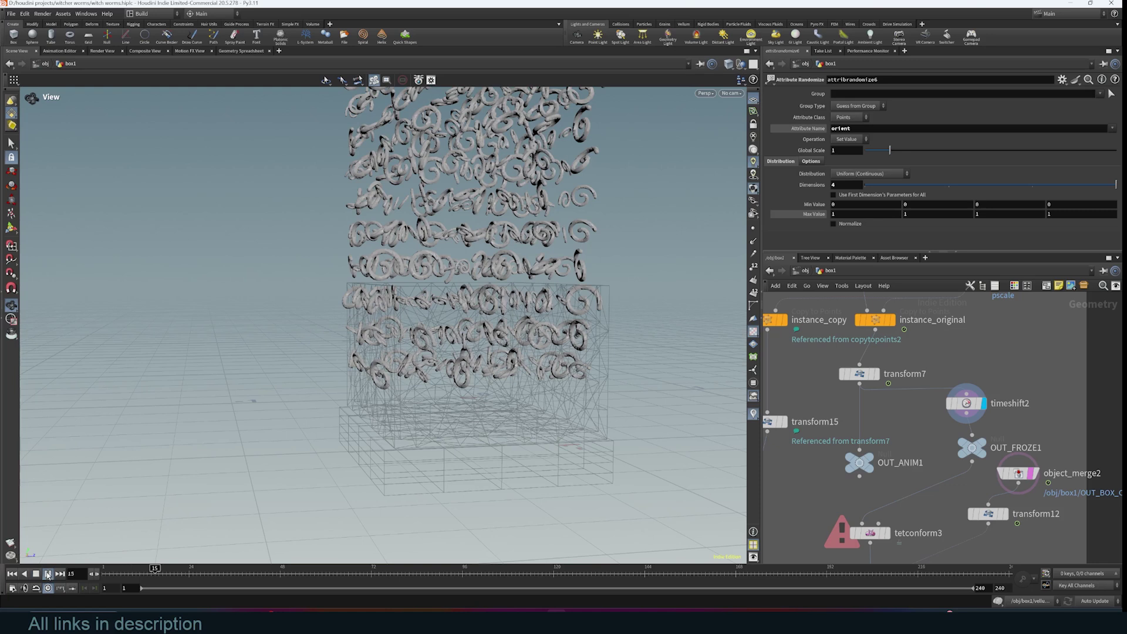
pyautogui.click(47, 576)
pyautogui.moveTo(875, 500); pyautogui.dragTo(909, 438, button='middle')
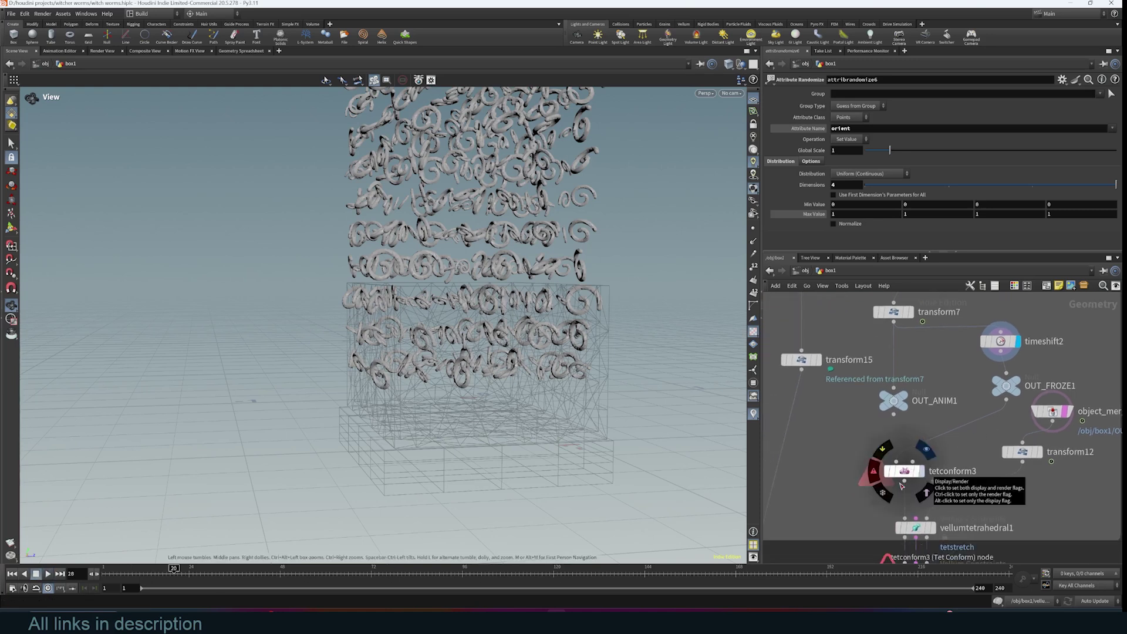
pyautogui.click(12, 575)
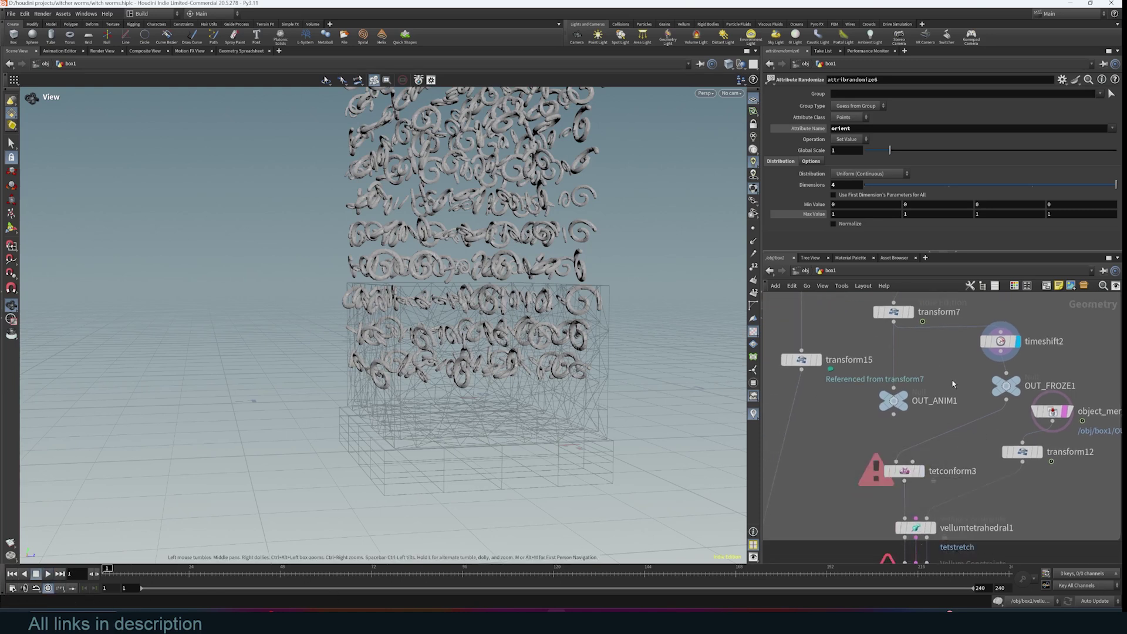
# Step: Reduce the worm copies to a small grid and use transform7 to fit them inside the box
pyautogui.moveTo(957, 302); pyautogui.dragTo(958, 486, button='middle')
pyautogui.moveTo(971, 366); pyautogui.dragTo(950, 561, button='middle')
pyautogui.click(987, 443)
pyautogui.moveTo(883, 138); pyautogui.dragTo(878, 147)
pyautogui.moveTo(673, 160); pyautogui.dragTo(663, 162)
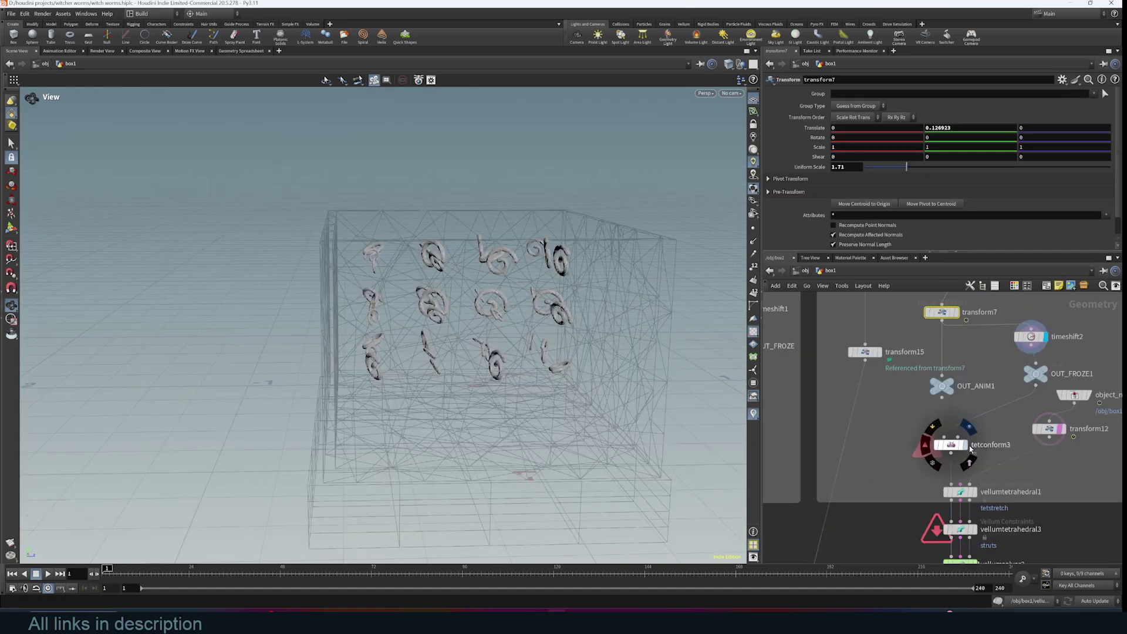
# Step: Display the tetconform3 and vellumtetrahedral1 results and inspect the tetrahedral worms inside the box
pyautogui.click(965, 445)
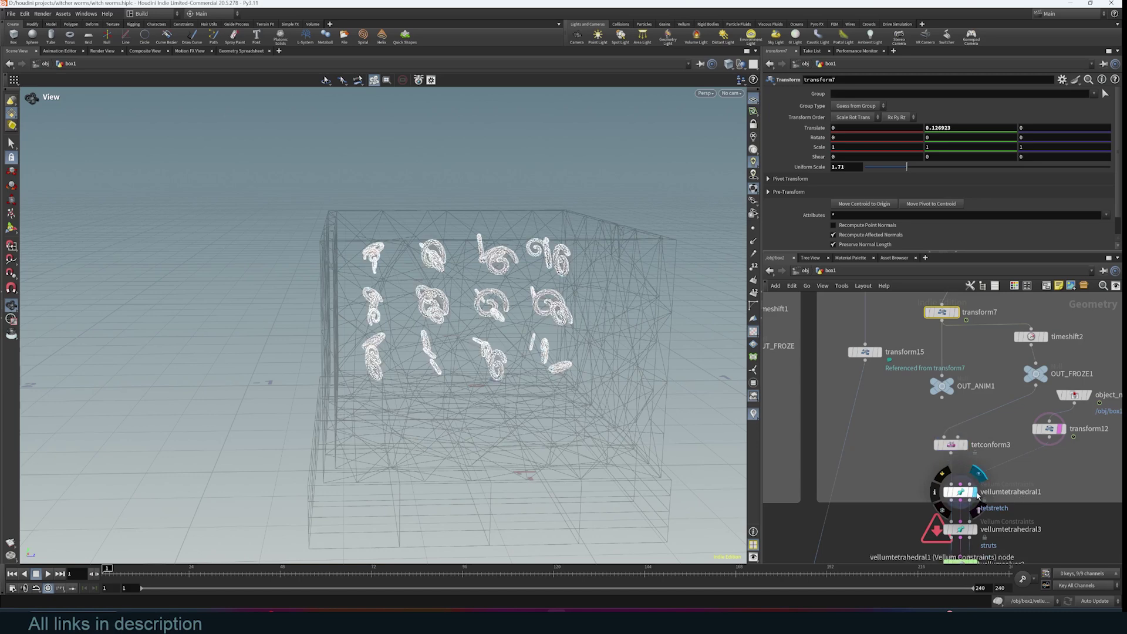
pyautogui.click(977, 474)
pyautogui.moveTo(368, 241); pyautogui.dragTo(399, 270)
pyautogui.moveTo(982, 543); pyautogui.dragTo(966, 471, button='middle')
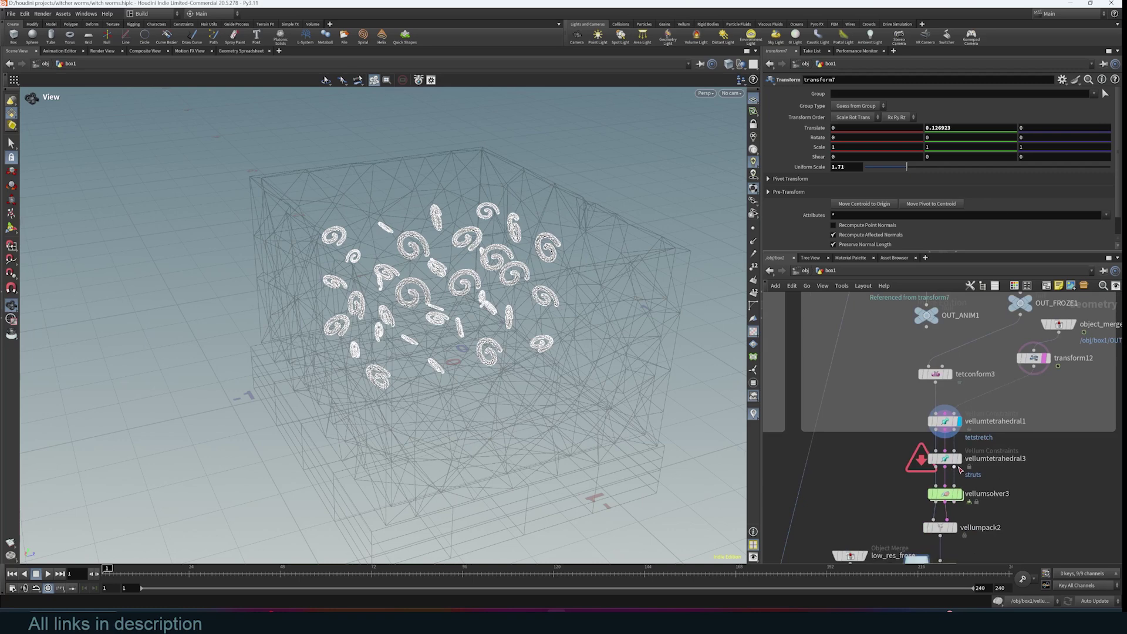
# Step: Bypass the vellumtetrahedral3 struts constraint, display vellumsolver3, and run the simulation of the worms in the box
pyautogui.click(950, 462)
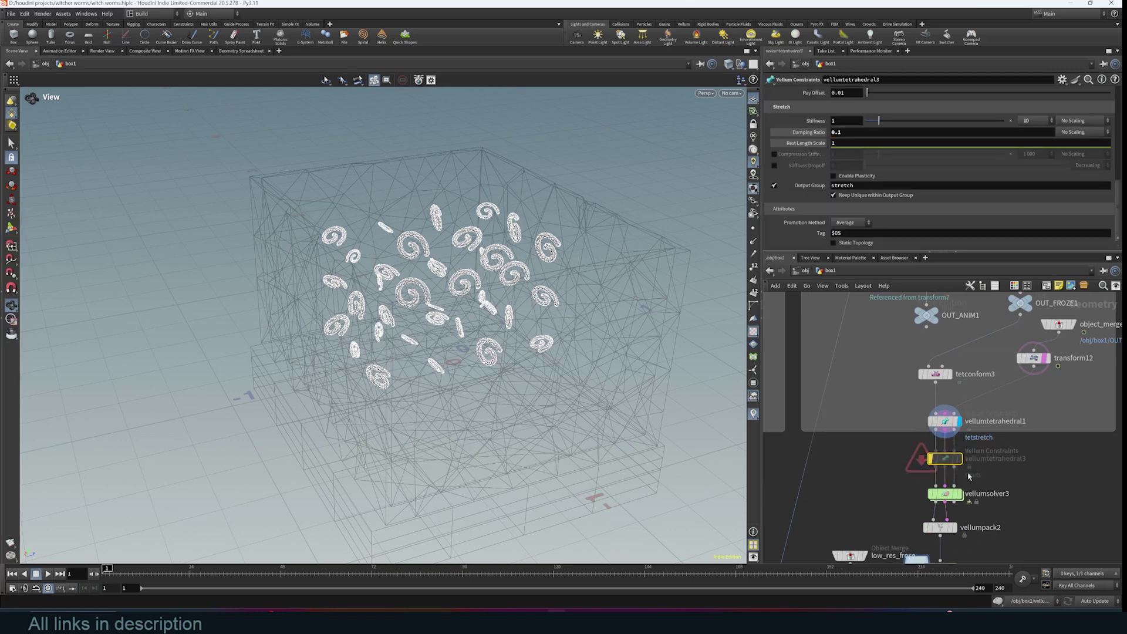
pyautogui.scroll(2, 1007, 497)
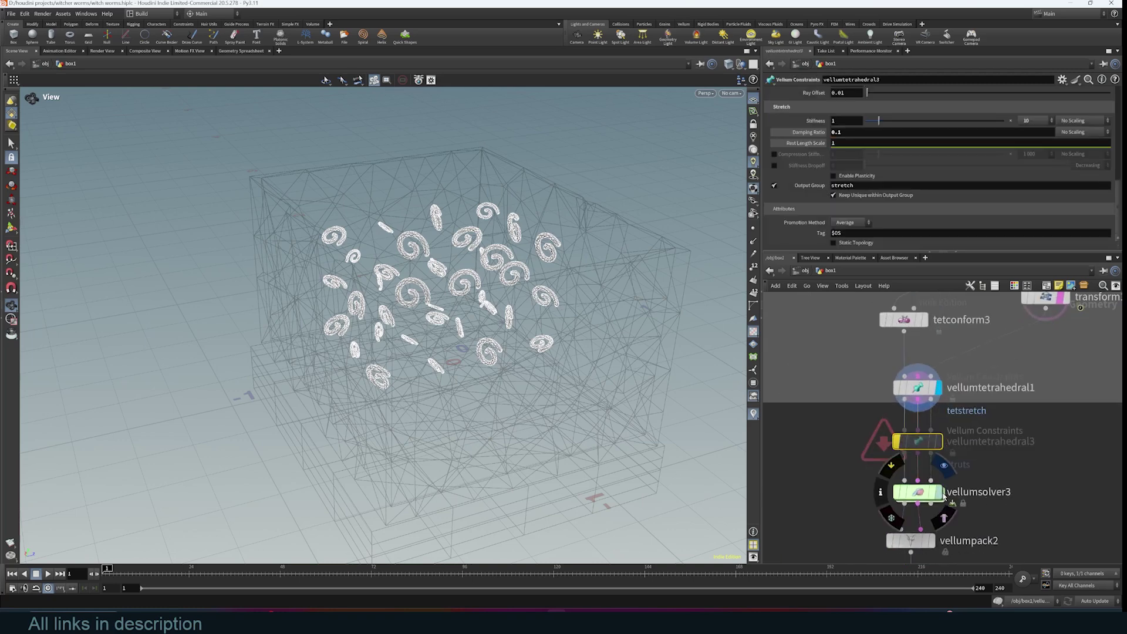
pyautogui.click(942, 494)
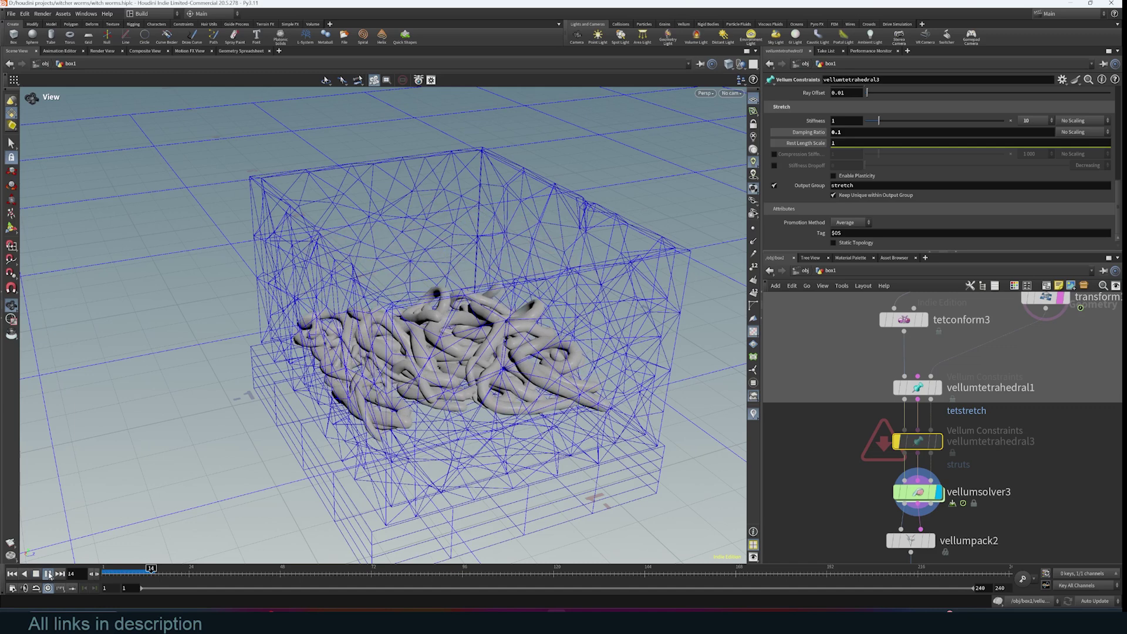
# Step: Review the animated and frozen worm branches, select vellumsolver3, and open its internal forces network
pyautogui.scroll(-3, 1016, 465)
pyautogui.scroll(4, 997, 370)
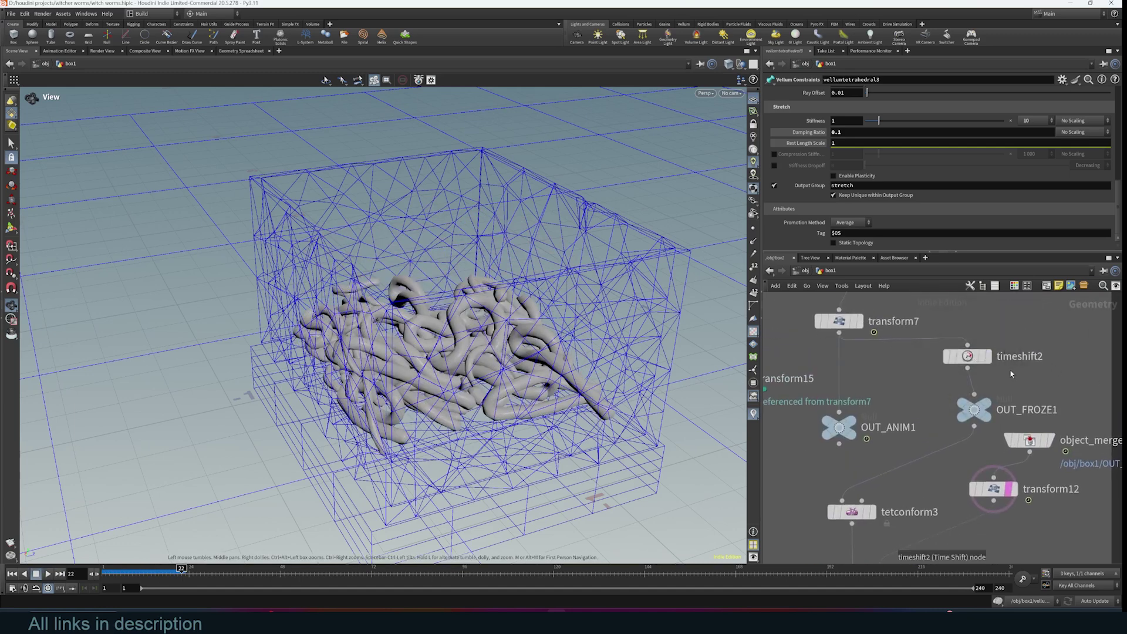
pyautogui.scroll(-1, 1014, 443)
pyautogui.middleClick(1012, 483)
pyautogui.moveTo(996, 551); pyautogui.dragTo(1028, 458, button='middle')
pyautogui.click(992, 494)
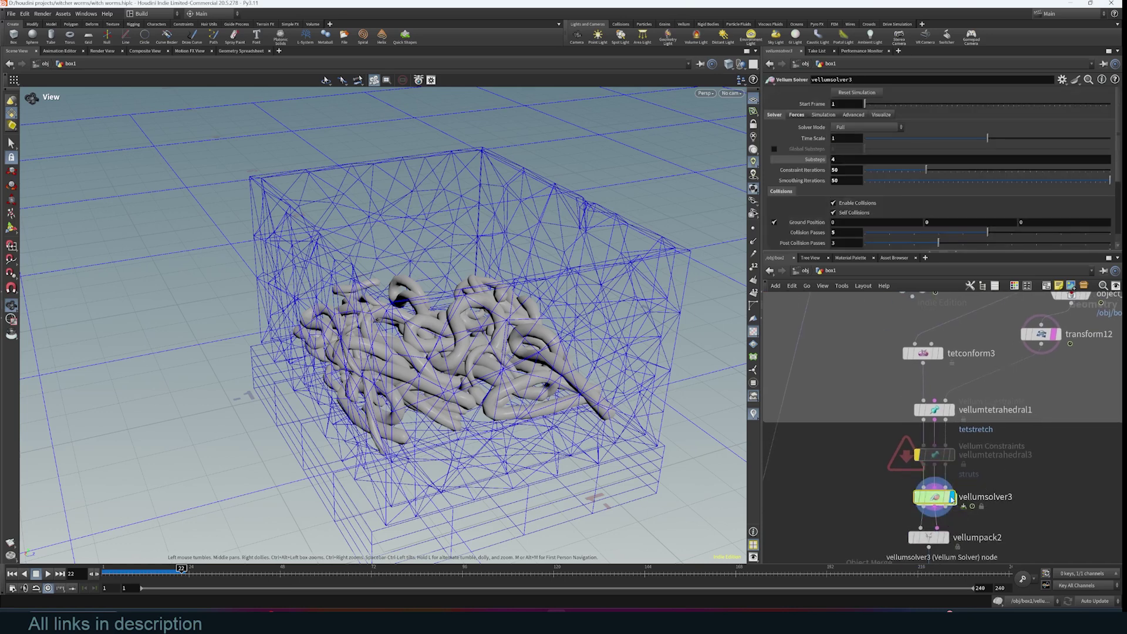
pyautogui.doubleClick(938, 498)
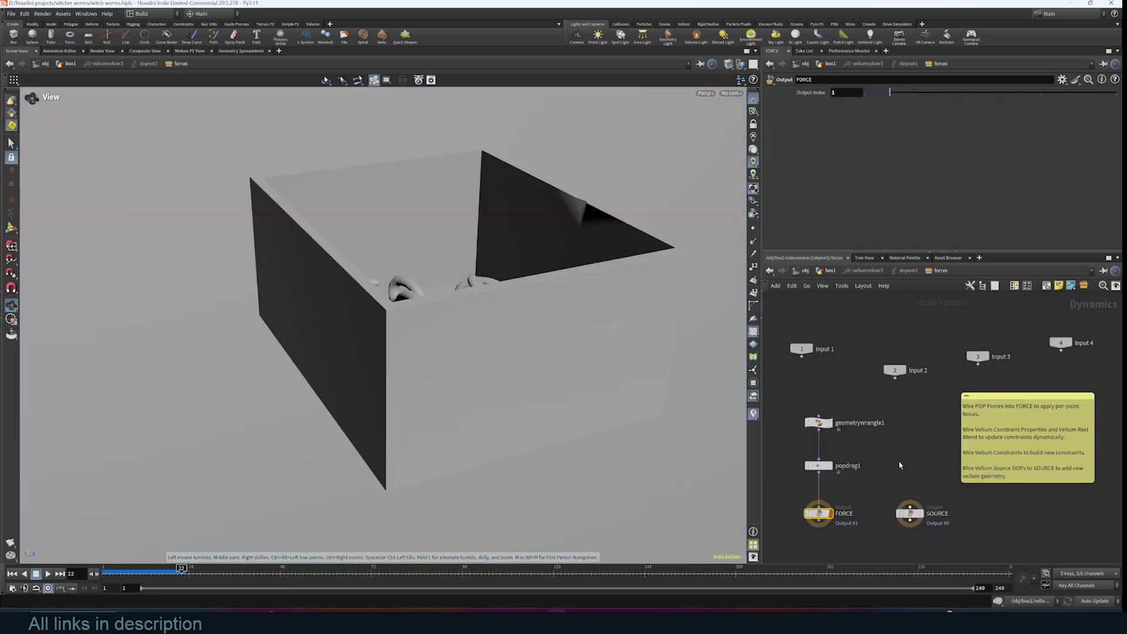
# Step: Select geometrywrangle1 and examine the VEX lines that read the froze and animated point positions
pyautogui.click(864, 405)
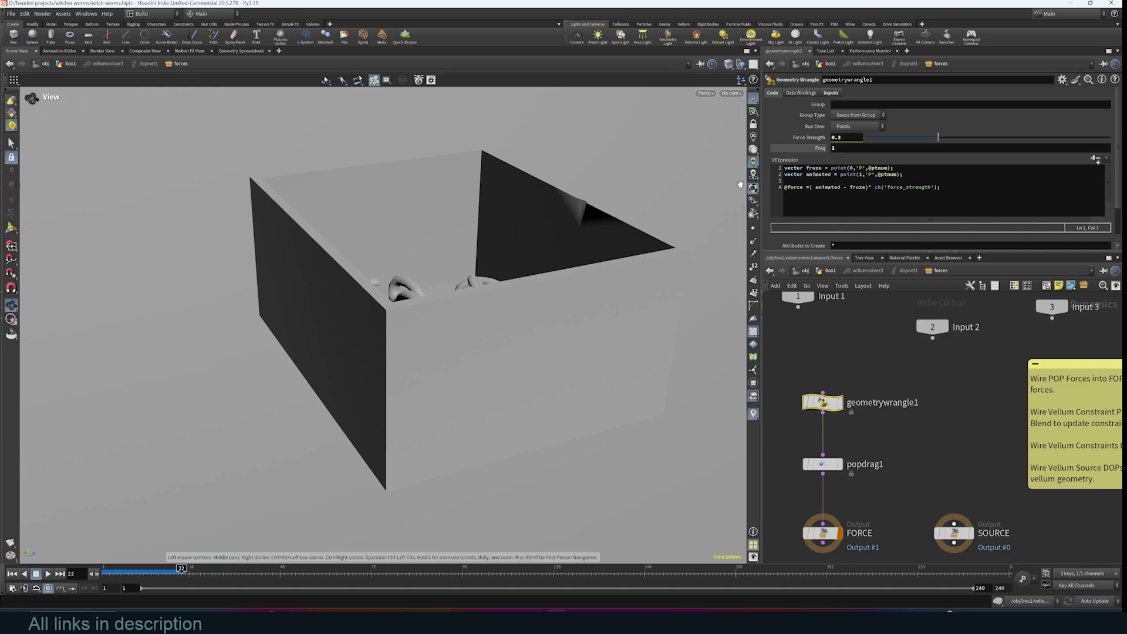
pyautogui.click(801, 175)
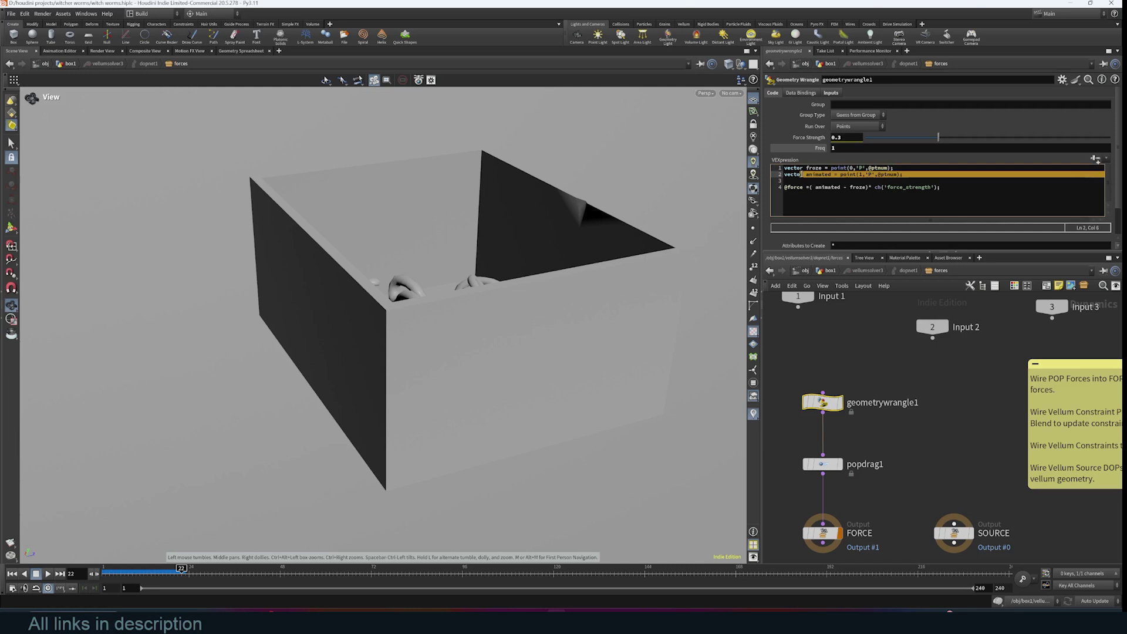
pyautogui.click(915, 174)
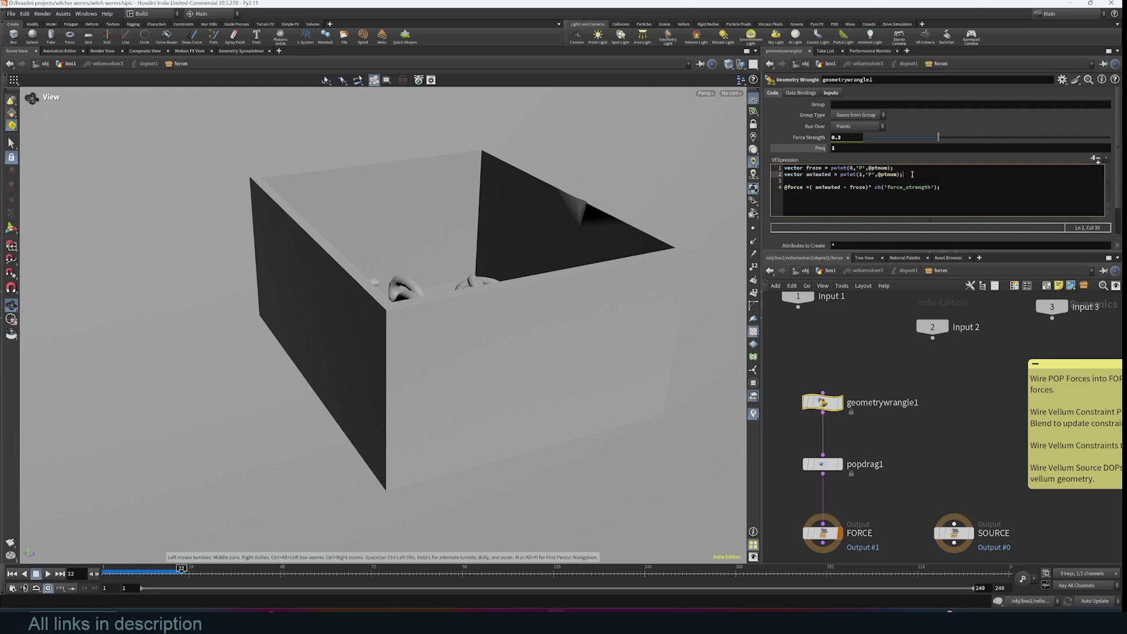
pyautogui.moveTo(912, 174); pyautogui.dragTo(808, 168)
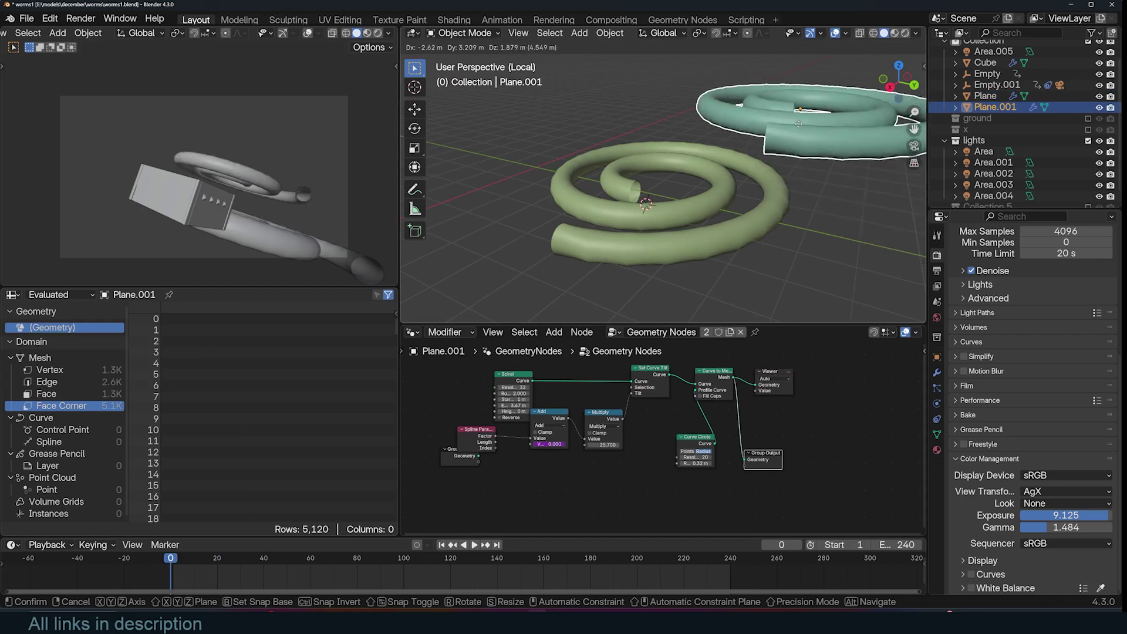
# Step: Switch to Blender and move the duplicated spiral Plane.001 along the X axis beside the original spiral
pyautogui.rightClick(816, 138)
pyautogui.moveTo(767, 171); pyautogui.dragTo(685, 196, button='middle')
pyautogui.press('g')
pyautogui.press('x')
pyautogui.click(469, 168)
pyautogui.scroll(-2, 549, 159)
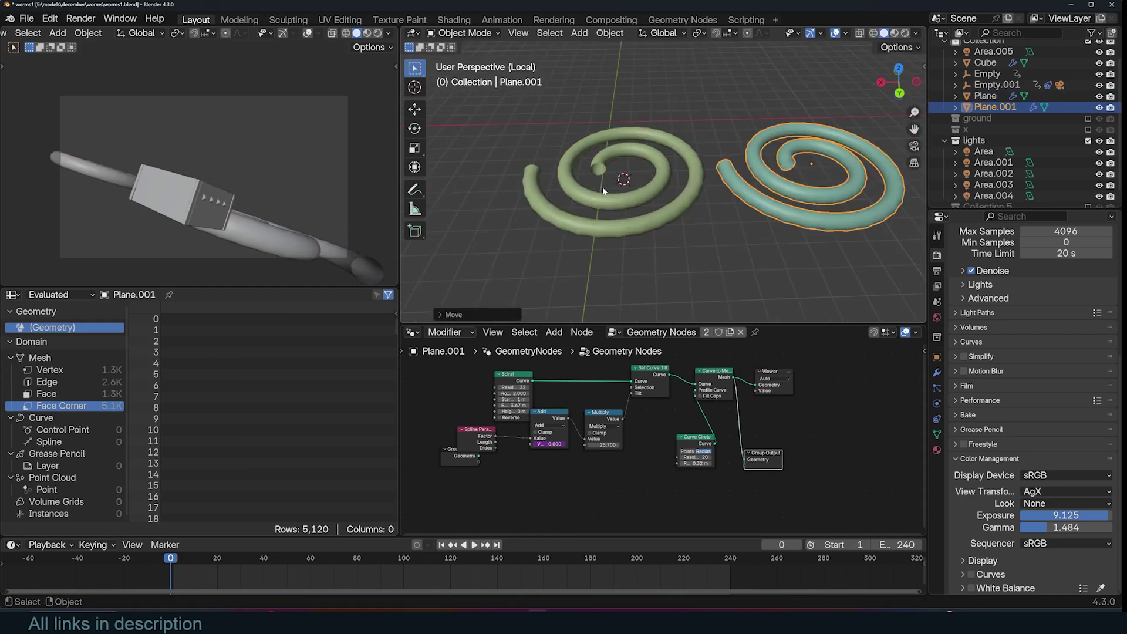
# Step: Turn on auto keying and key the position of the duplicated spiral Plane.001 at frame 0
pyautogui.click(606, 196)
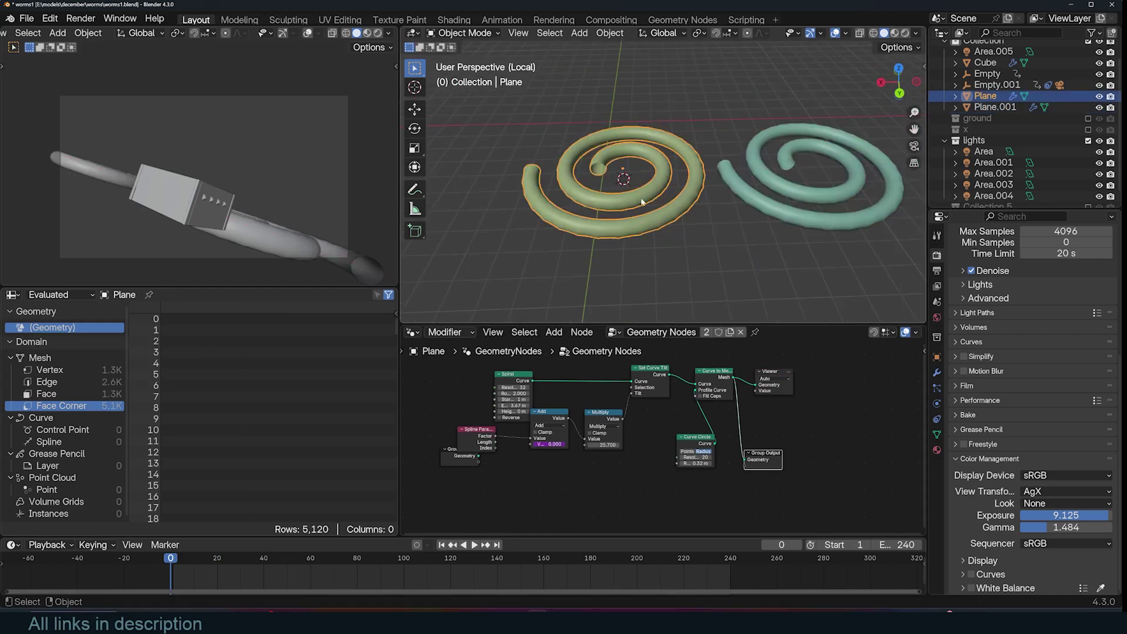
pyautogui.click(774, 205)
pyautogui.keyDown('shift'); pyautogui.moveTo(774, 205); pyautogui.dragTo(751, 210, button='middle'); pyautogui.keyUp('shift')
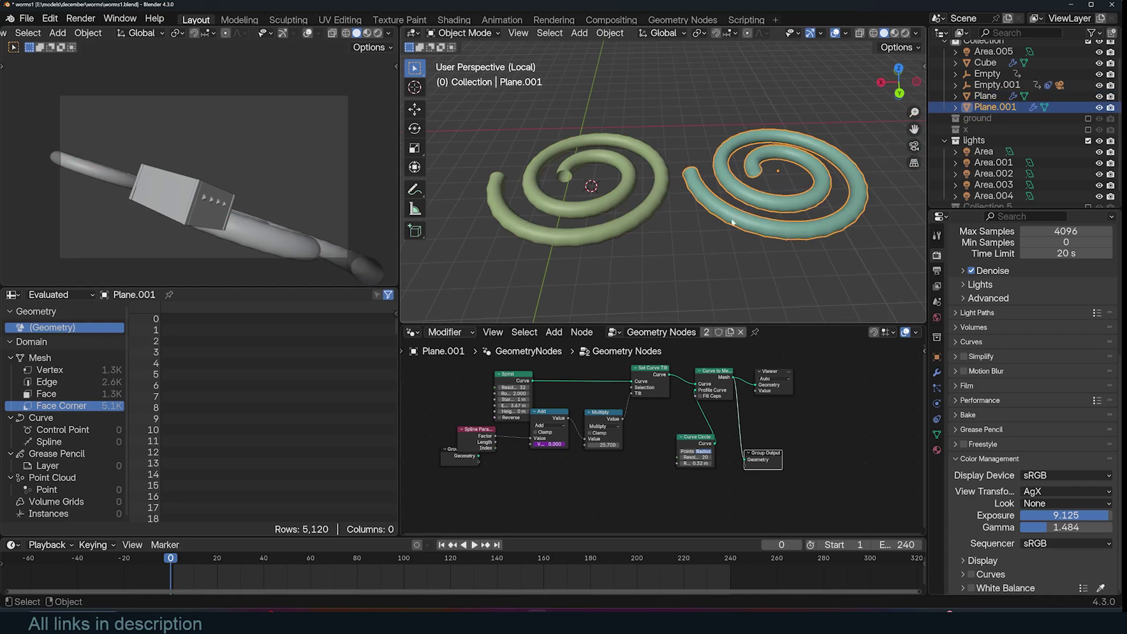
pyautogui.press('g')
pyautogui.click(734, 209)
pyautogui.click(418, 545)
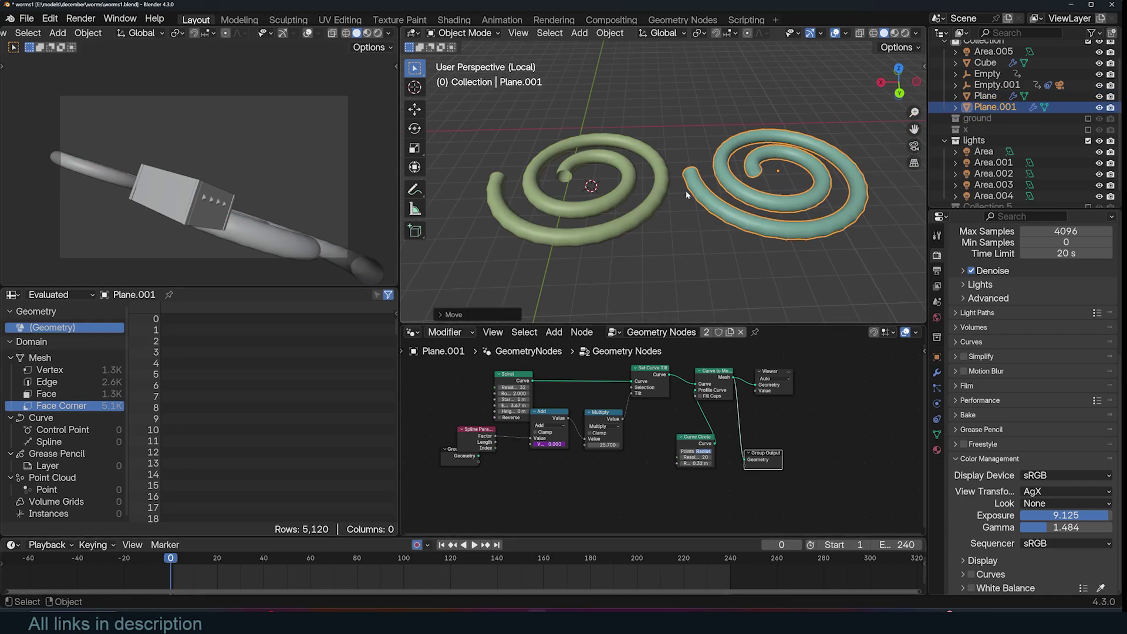
pyautogui.press('g')
pyautogui.click(723, 143)
# Step: Key new poses for the duplicated spiral Plane.001 at frames 16 and 90, and scrub back to frame 0
pyautogui.click(207, 558)
pyautogui.moveTo(826, 146); pyautogui.dragTo(827, 90, button='middle')
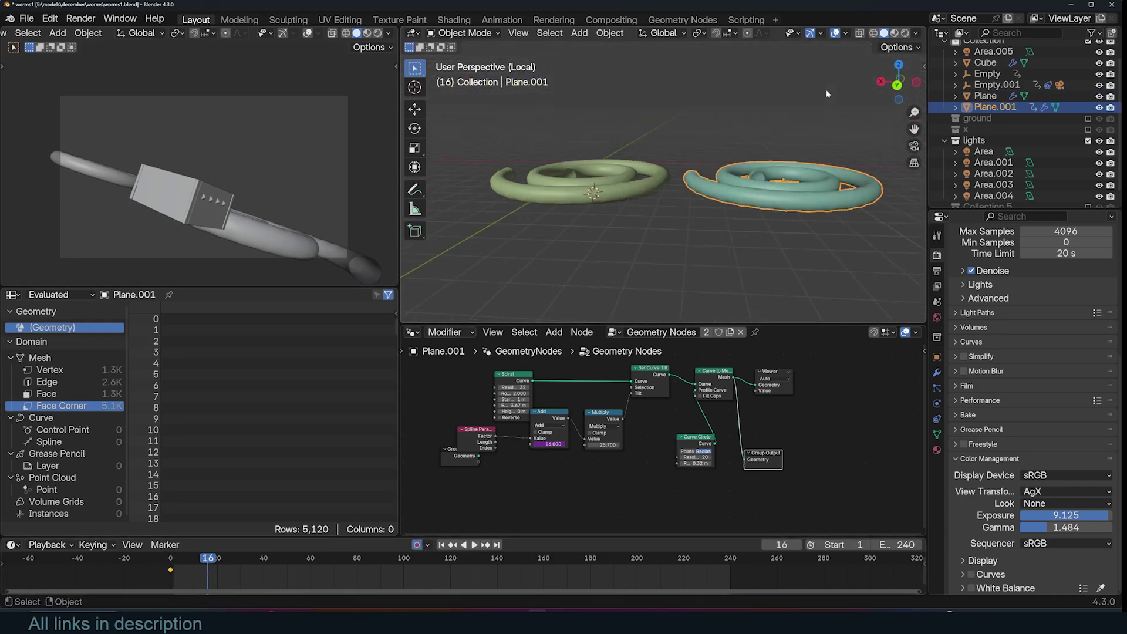
pyautogui.press('g')
pyautogui.click(808, 154)
pyautogui.click(380, 571)
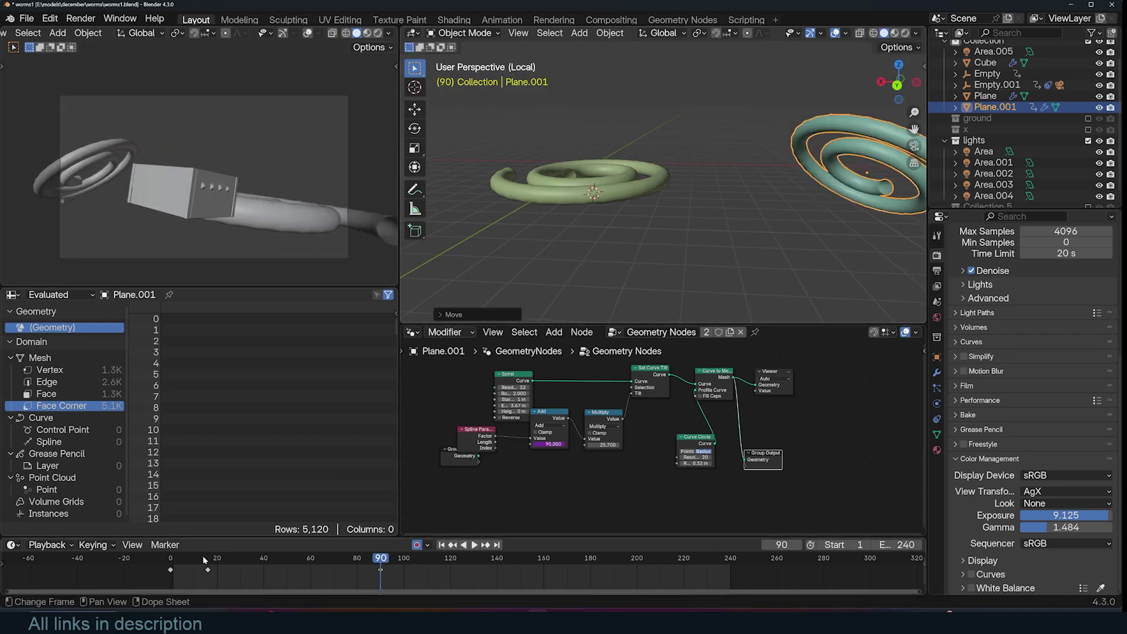
pyautogui.keyDown('shift'); pyautogui.moveTo(381, 566); pyautogui.dragTo(160, 565, button='right'); pyautogui.keyUp('shift')
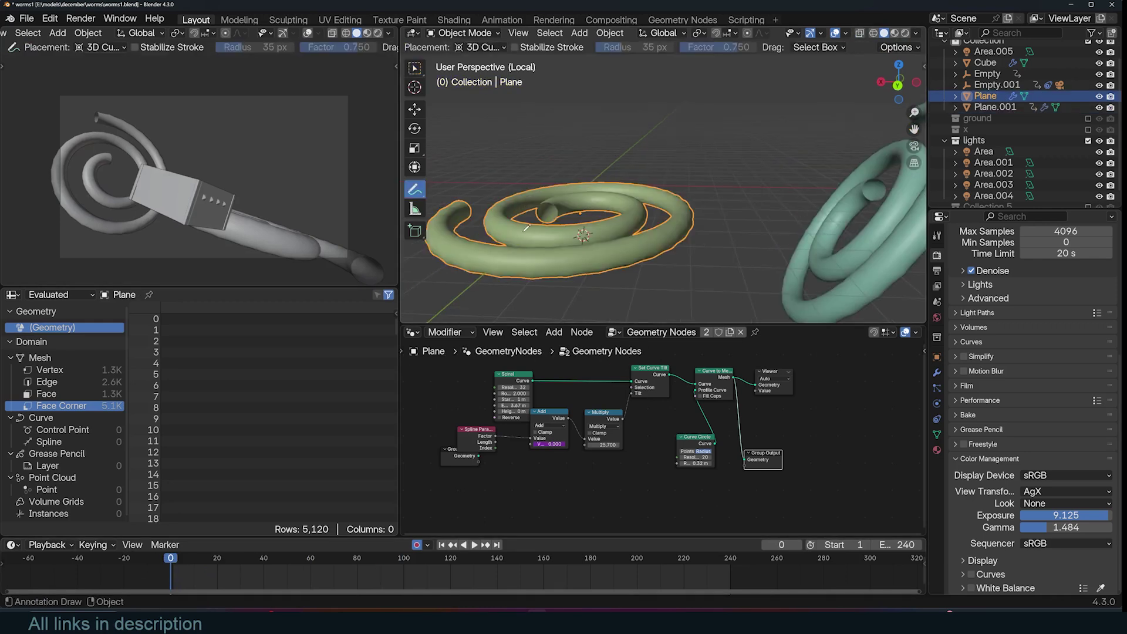
# Step: Annotate both spirals' matching end tips and draw arrows from the original's tip toward the duplicate's tip
pyautogui.moveTo(526, 227); pyautogui.dragTo(491, 212, button='middle')
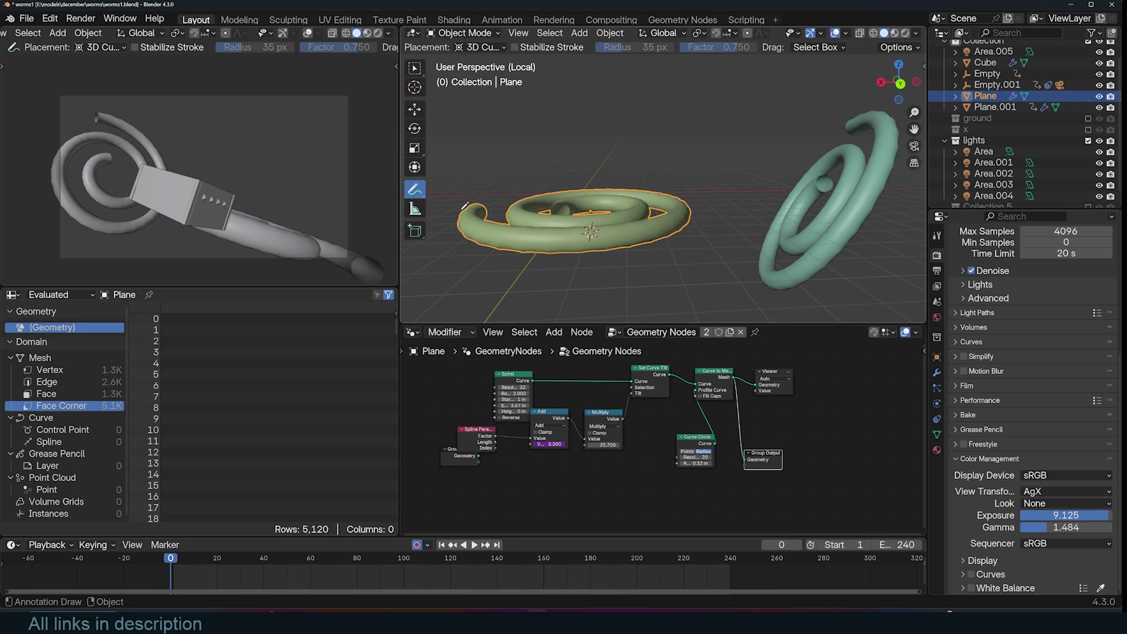
pyautogui.moveTo(465, 207); pyautogui.dragTo(465, 209)
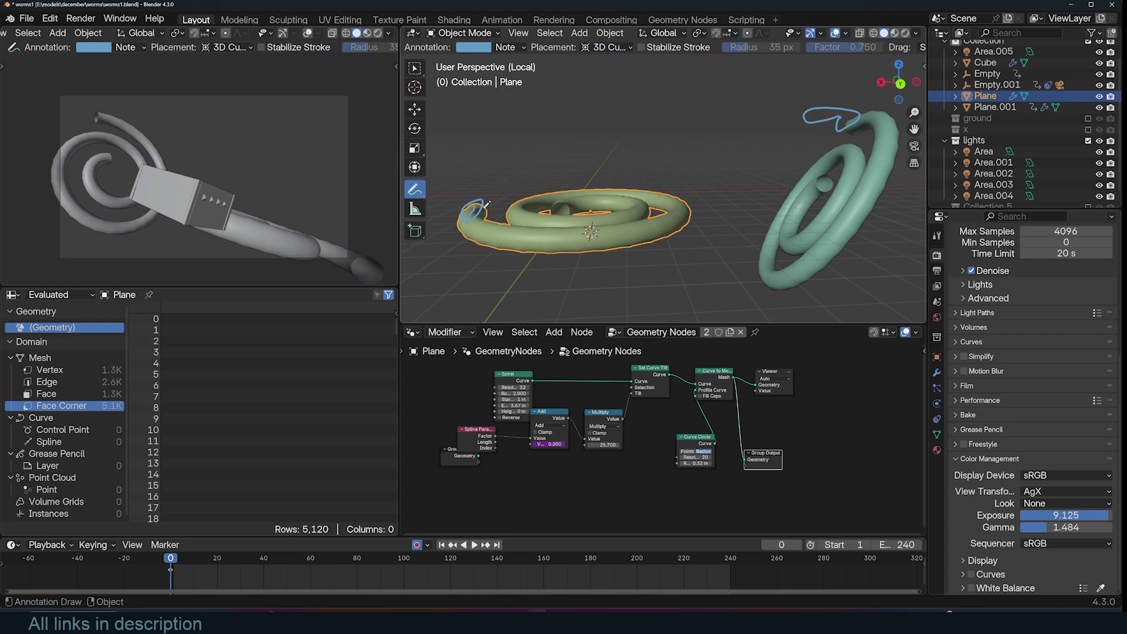
pyautogui.moveTo(480, 200)
pyautogui.mouseDown()
pyautogui.moveTo(640, 149)
pyautogui.moveTo(808, 149)
pyautogui.mouseUp()
pyautogui.moveTo(470, 202); pyautogui.dragTo(808, 141)
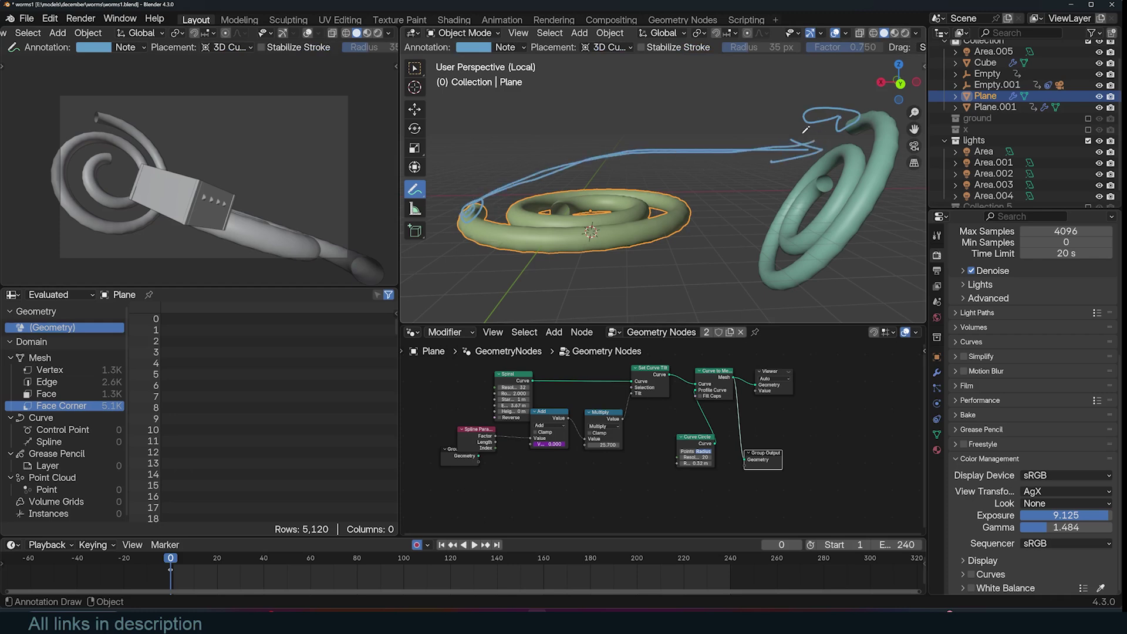
# Step: Draw another annotation arrow from the original spiral's tip toward the duplicate's at frame 0, and annotate the original's tip at frame 10
pyautogui.moveTo(493, 193); pyautogui.dragTo(795, 125)
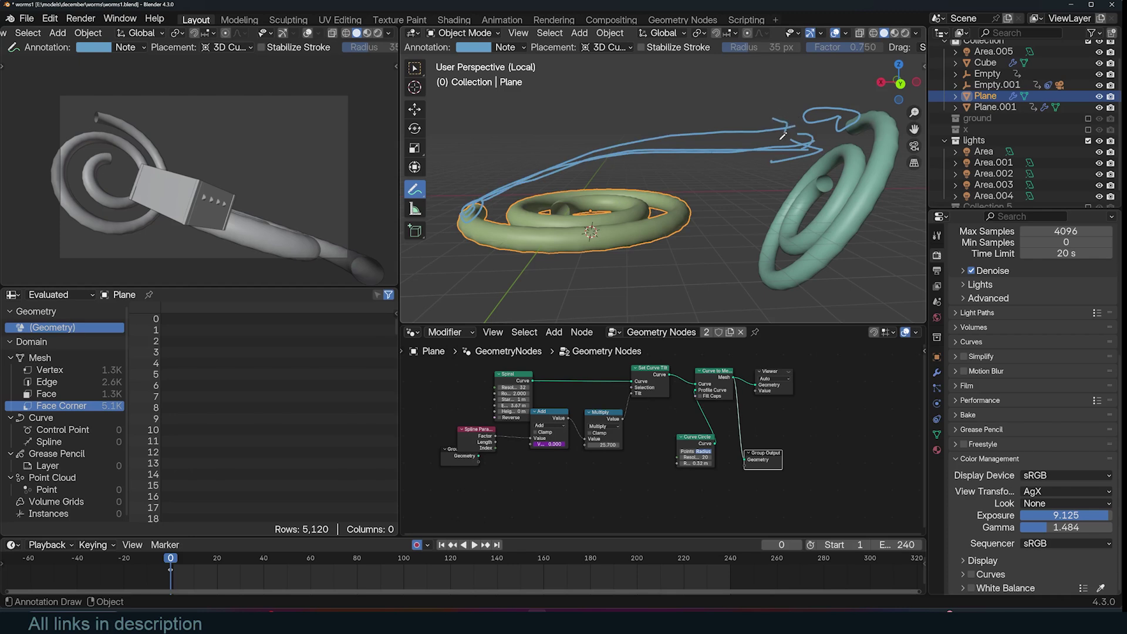
pyautogui.press('space')
pyautogui.press('space')
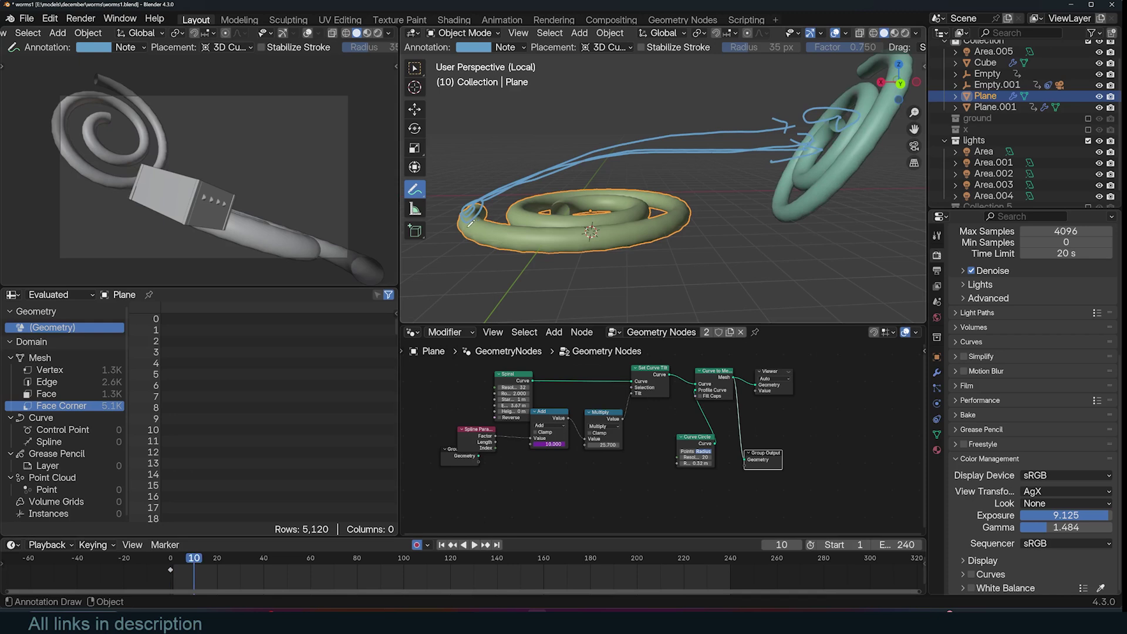
pyautogui.click(479, 222)
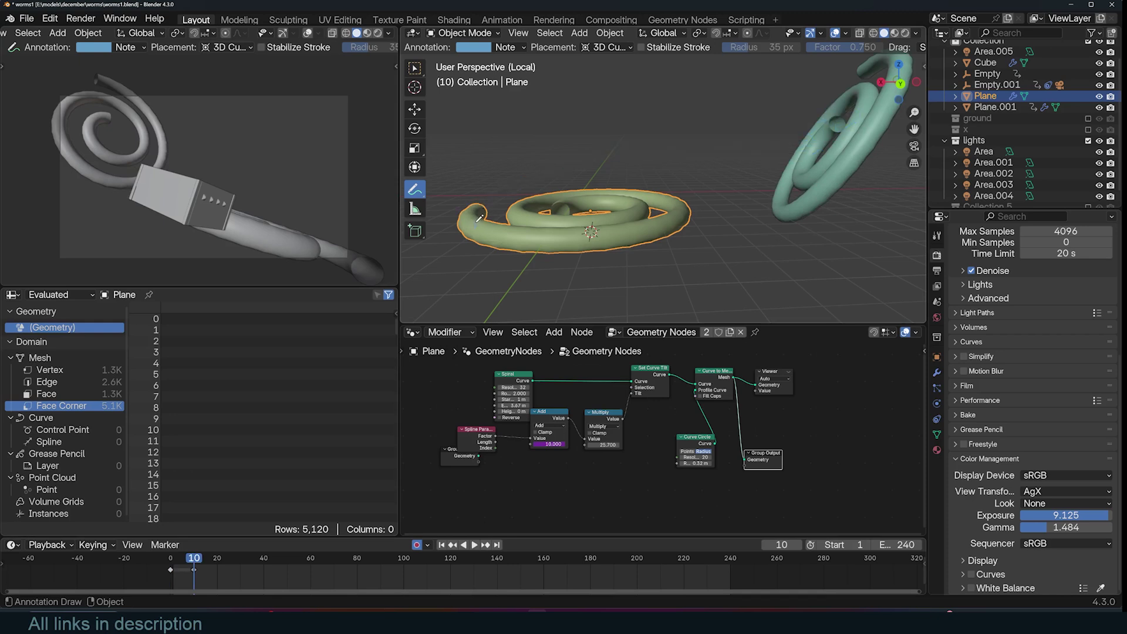
pyautogui.moveTo(542, 194)
pyautogui.mouseDown()
pyautogui.moveTo(863, 70)
pyautogui.moveTo(483, 206)
pyautogui.mouseUp()
# Step: Move to frame 64 and draw annotation lines from beside the original spiral toward the duplicate
pyautogui.moveTo(194, 556); pyautogui.dragTo(314, 555)
pyautogui.press('space')
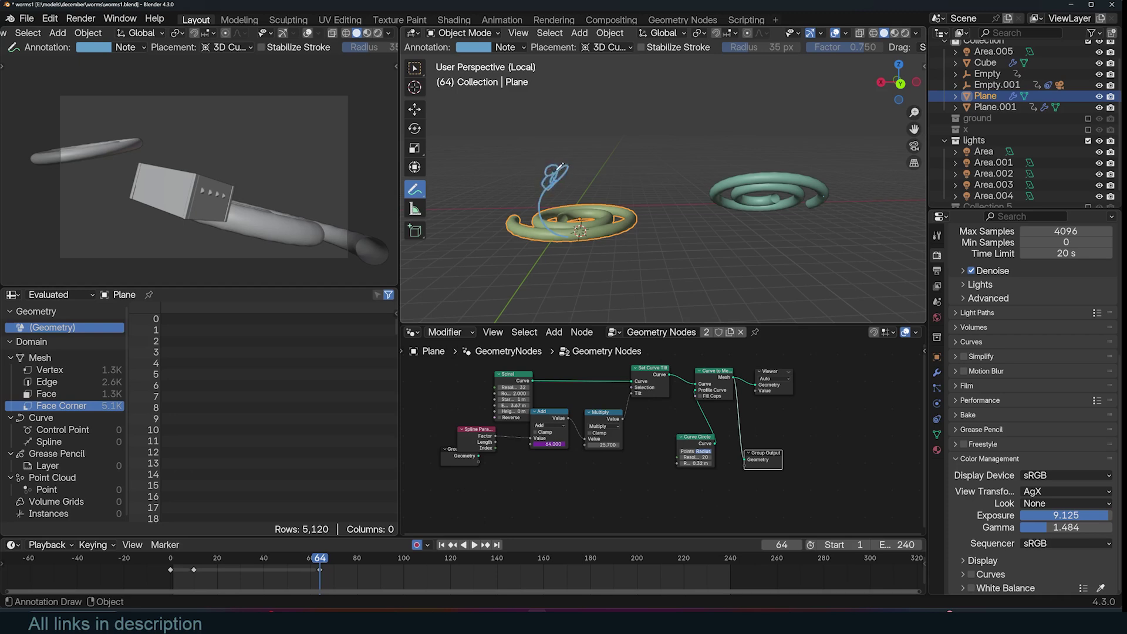
pyautogui.moveTo(559, 166); pyautogui.dragTo(683, 181)
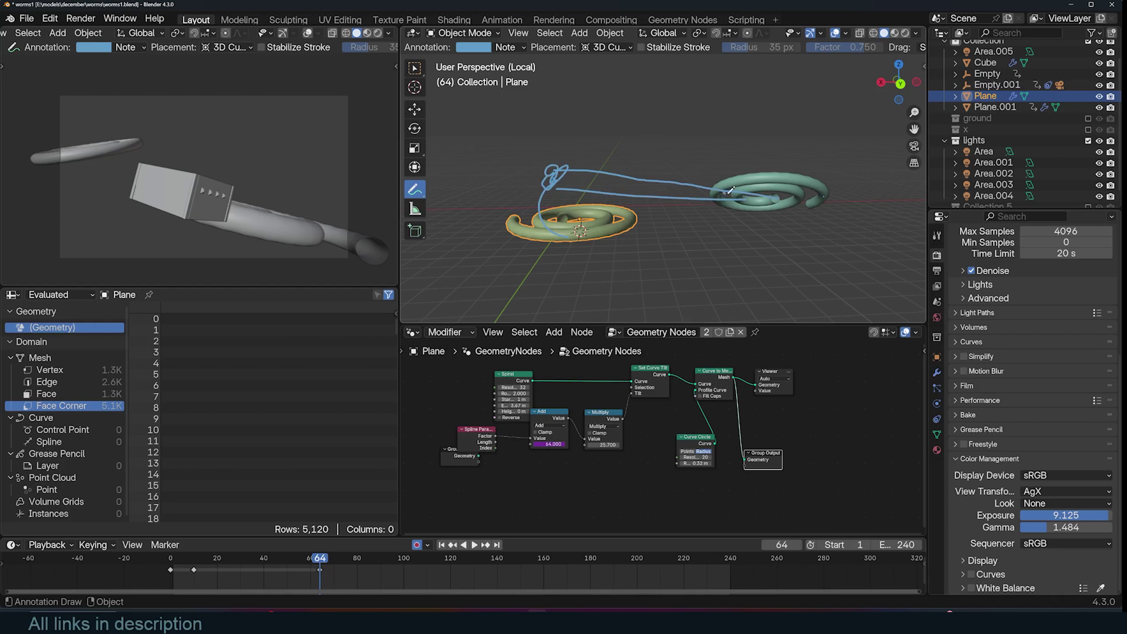
# Step: Turn on the viewport wireframe overlay around the original spiral and move the timeline back to frame 31
pyautogui.keyDown('shift'); pyautogui.moveTo(594, 224); pyautogui.dragTo(701, 199, button='middle'); pyautogui.keyUp('shift')
pyautogui.scroll(3, 728, 235)
pyautogui.scroll(2, 702, 199)
pyautogui.scroll(1, 650, 263)
pyautogui.press('q')
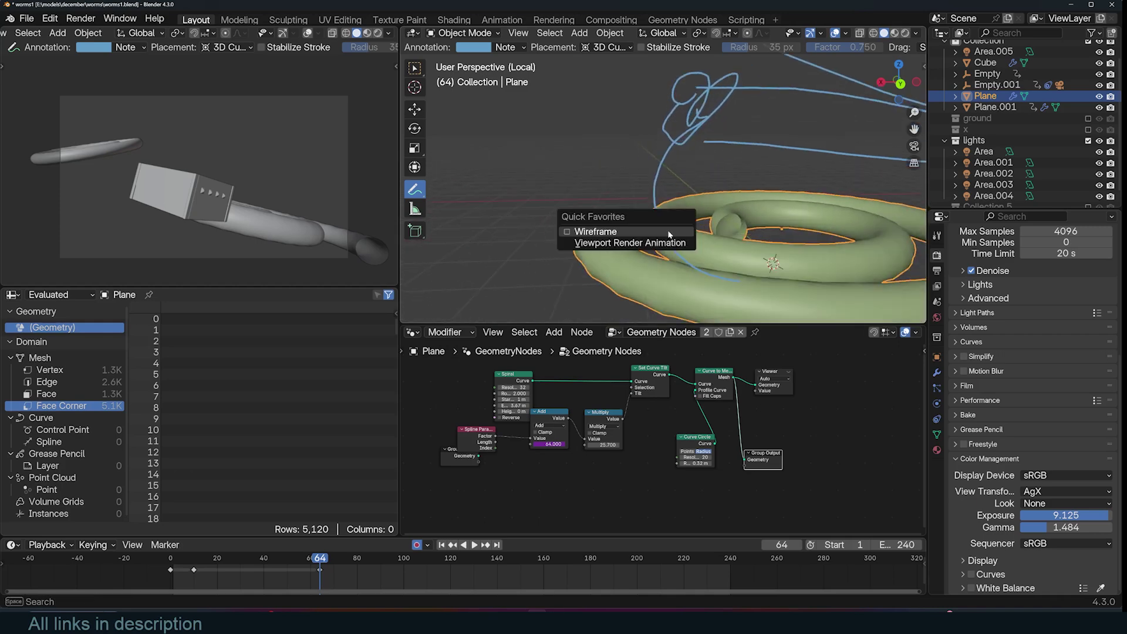
pyautogui.click(670, 234)
pyautogui.scroll(1, 670, 242)
pyautogui.moveTo(306, 569); pyautogui.dragTo(222, 567)
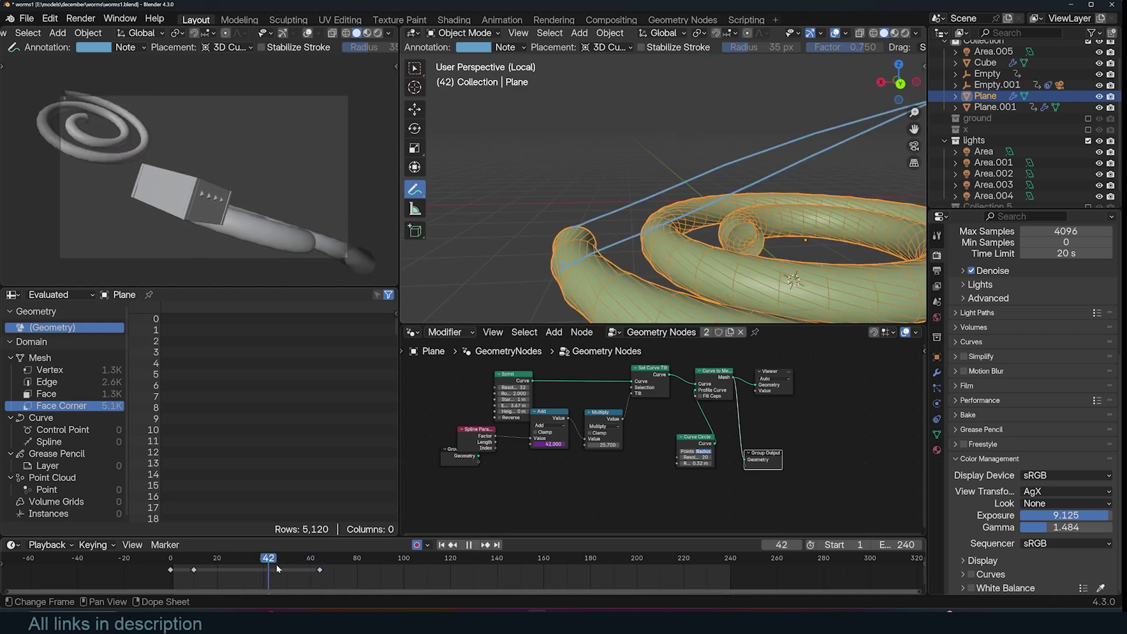
pyautogui.press('space')
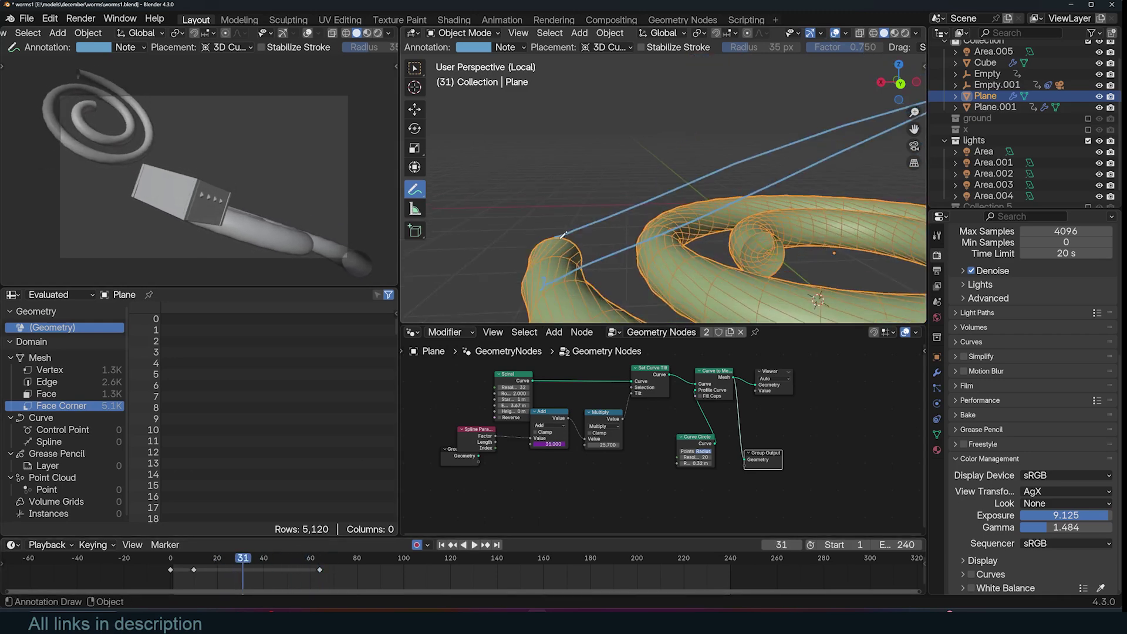
# Step: Duplicate the original spiral, move the copy above it along the Z axis, and annotate the original's end tip
pyautogui.hotkey('shift', 'd')
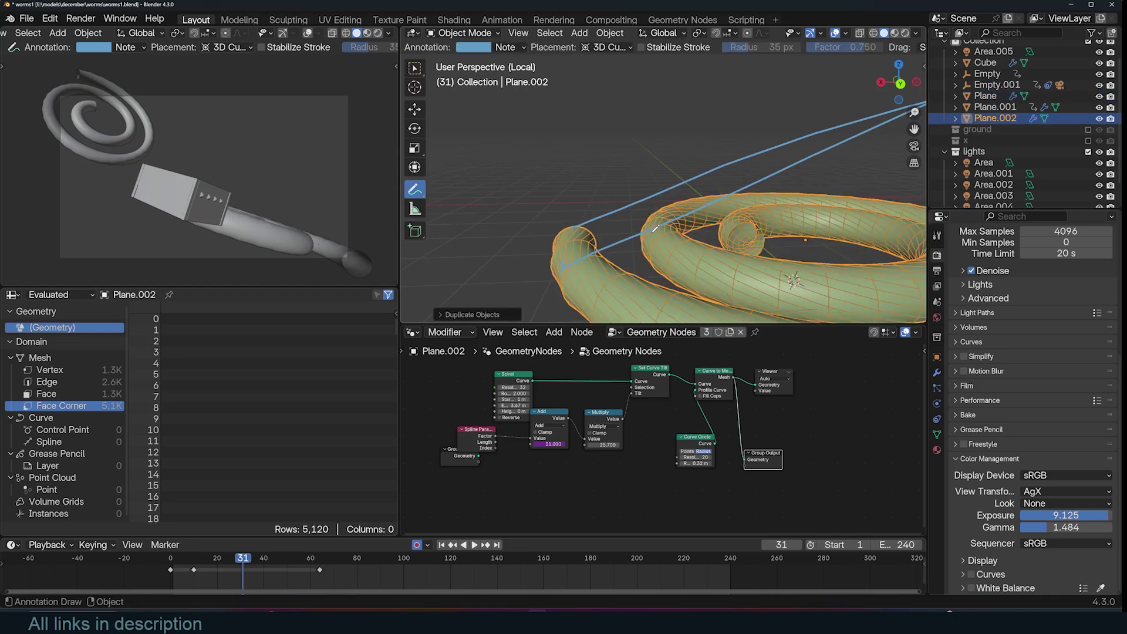
pyautogui.press('z')
pyautogui.press('z')
pyautogui.click(578, 225)
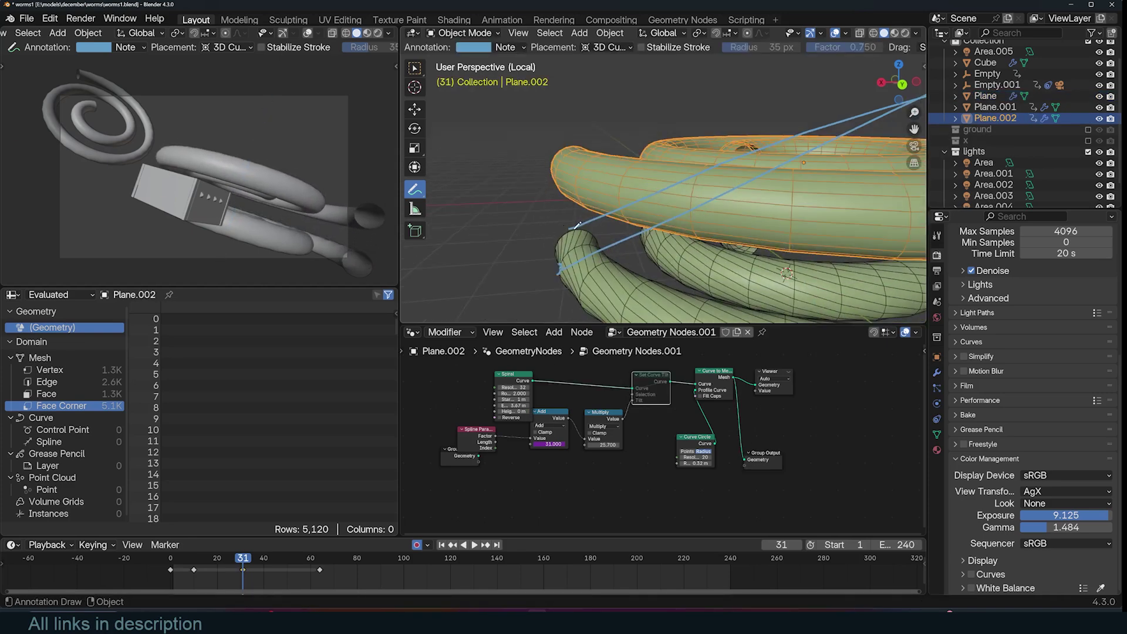
pyautogui.moveTo(557, 265); pyautogui.dragTo(579, 253)
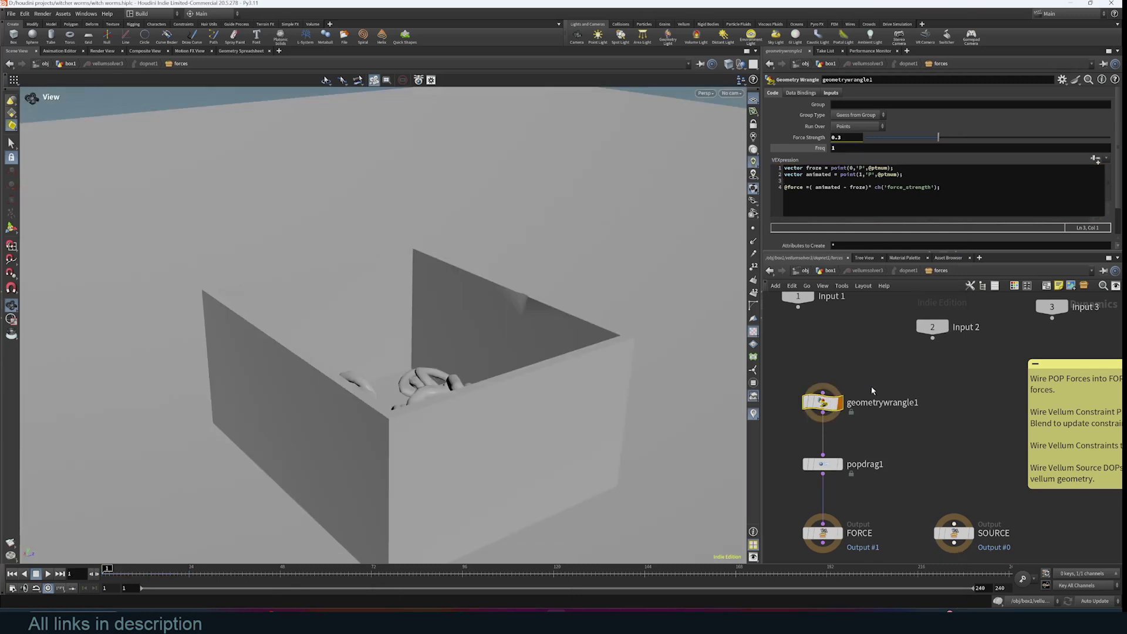
# Step: Switch to Houdini, set geometrywrangle1's Force Strength to about 0.84, and return to the box1 network
pyautogui.click(823, 167)
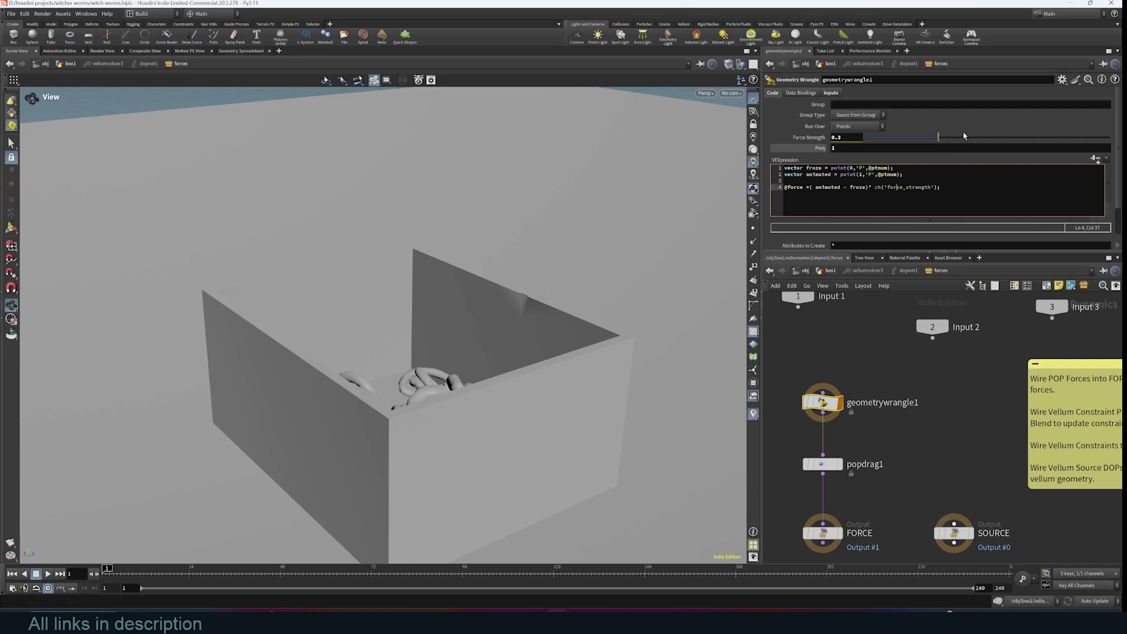
pyautogui.moveTo(1057, 137); pyautogui.dragTo(1071, 137)
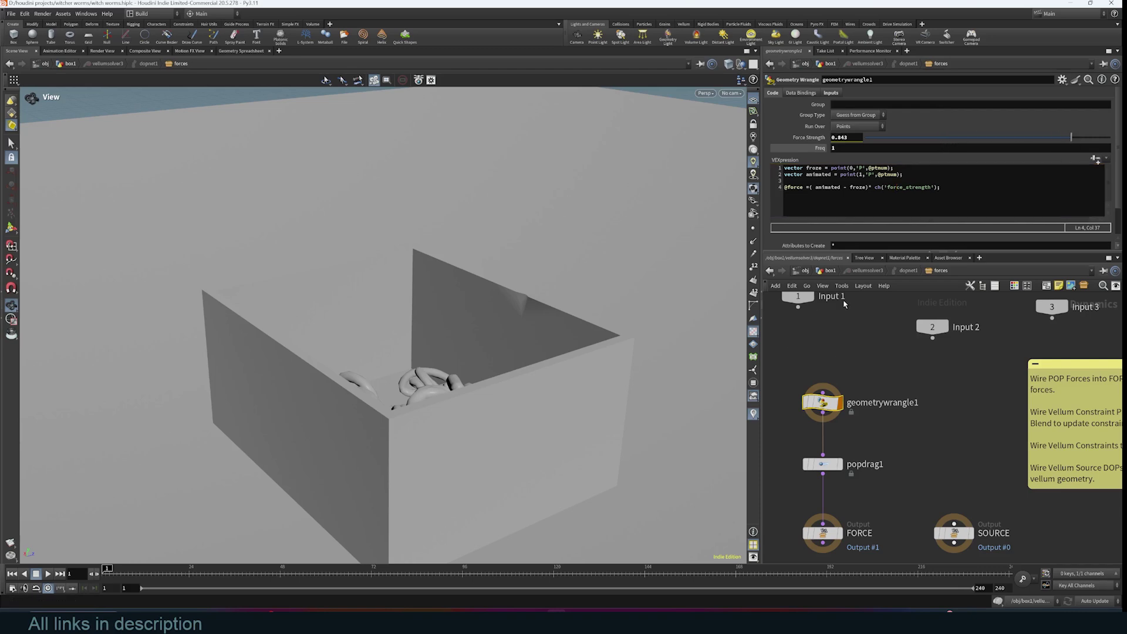
pyautogui.click(831, 271)
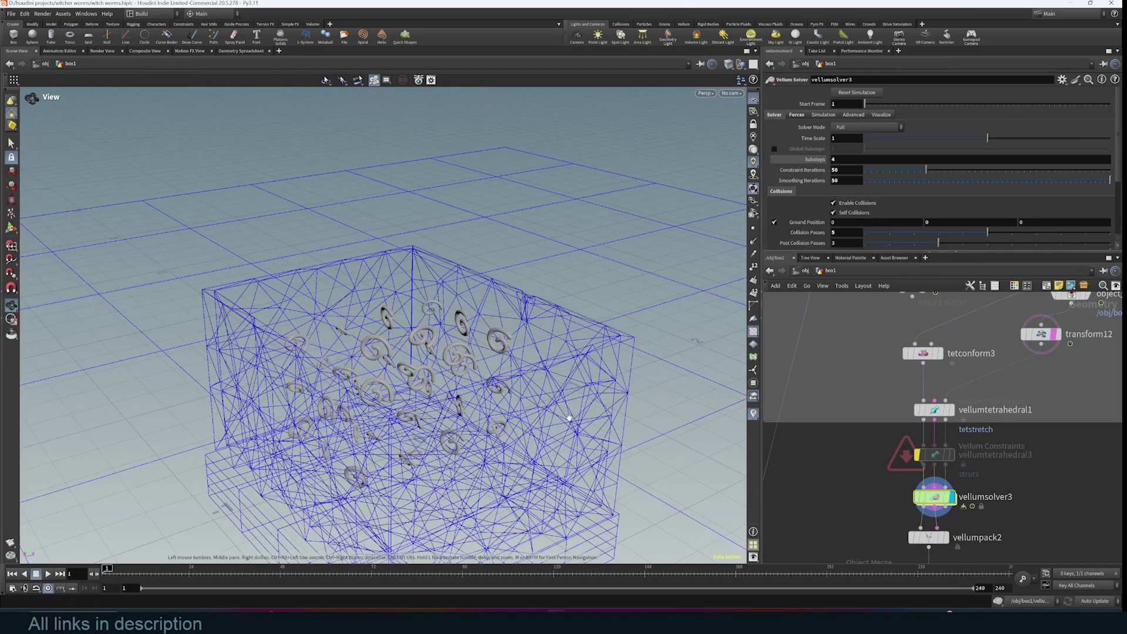
# Step: Display the single-worm solver vellumsolver2 and play its simulation from the first frame
pyautogui.press('Up')
pyautogui.press('Up')
pyautogui.moveTo(831, 450); pyautogui.dragTo(987, 427, button='middle')
pyautogui.scroll(-5, 884, 457)
pyautogui.scroll(5, 822, 432)
pyautogui.moveTo(823, 431); pyautogui.dragTo(862, 446, button='middle')
pyautogui.click(12, 573)
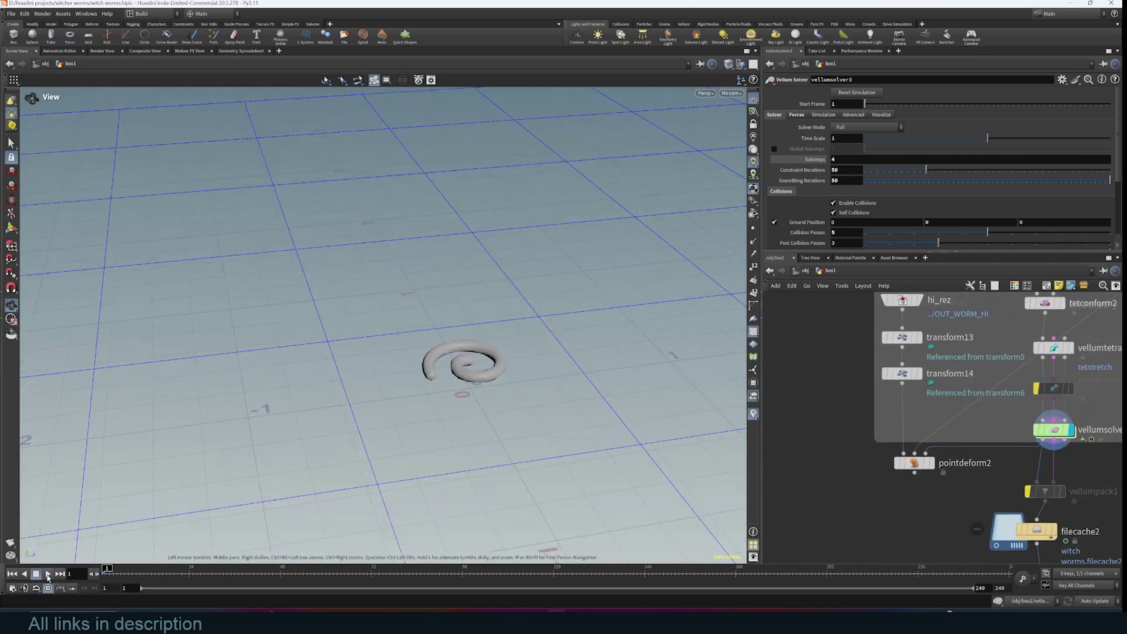
pyautogui.click(48, 574)
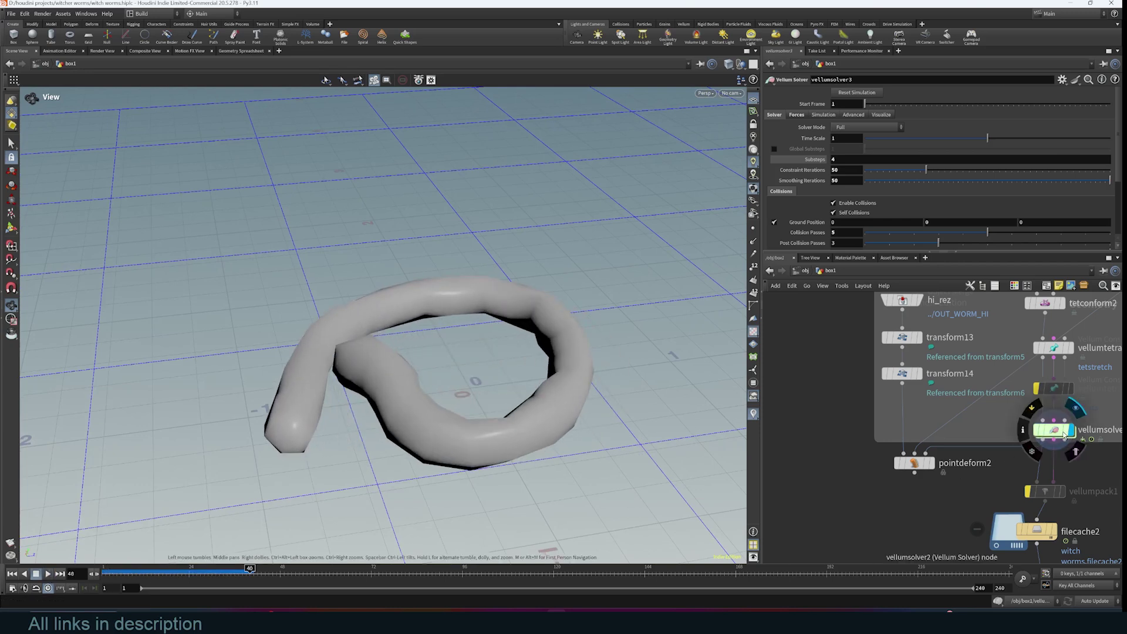
# Step: Inside vellumsolver2's forces network, set geometrywrangle1's Force Strength to 10 and return to the box1 network
pyautogui.doubleClick(1037, 433)
pyautogui.click(819, 423)
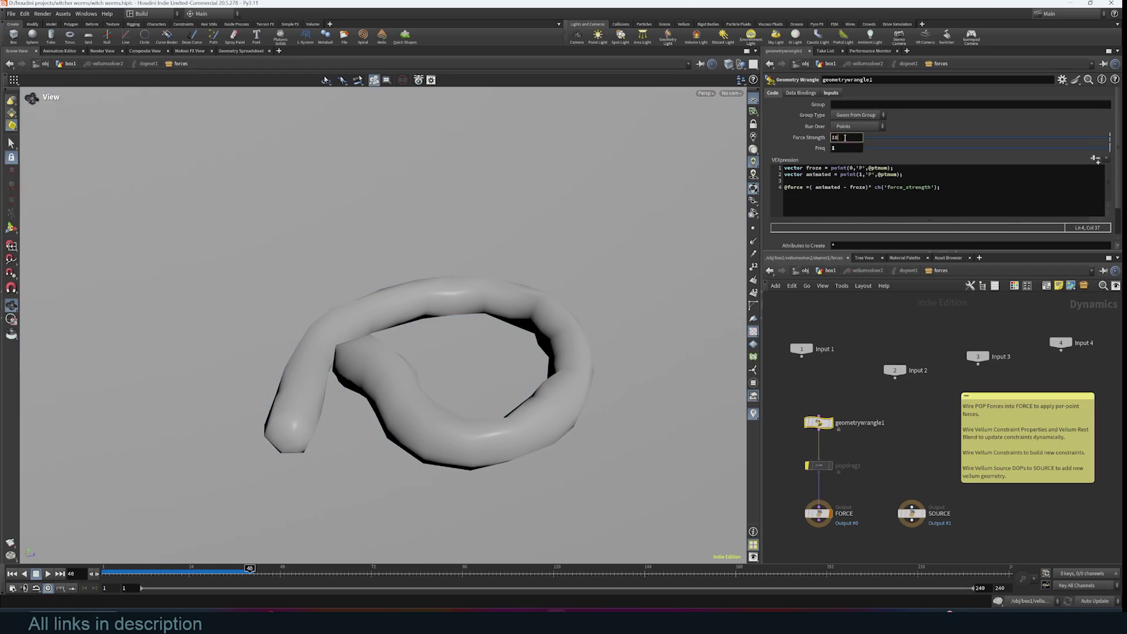
pyautogui.click(818, 148)
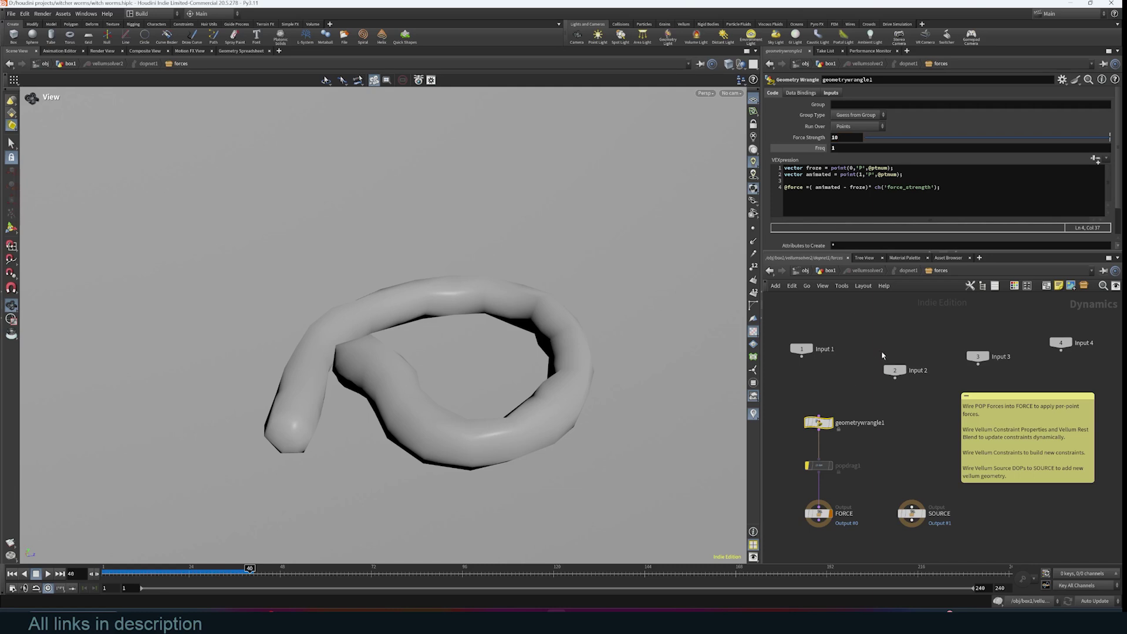
pyautogui.click(815, 272)
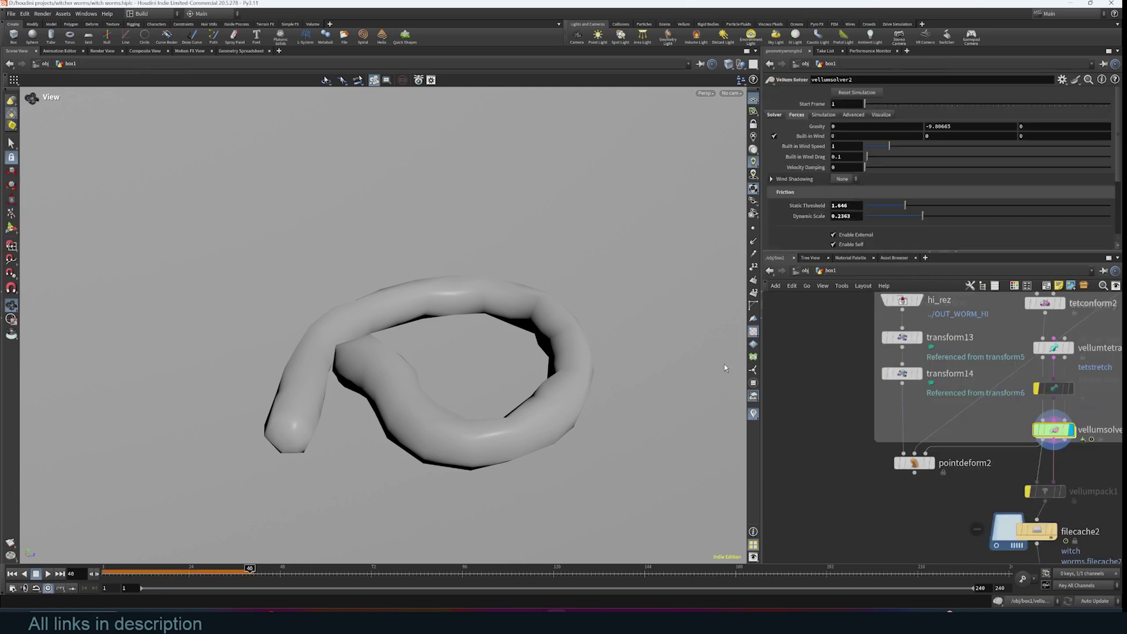
# Step: Replay the single-worm simulation from the first frame and examine how the worm moves across the ground
pyautogui.click(12, 574)
pyautogui.click(48, 573)
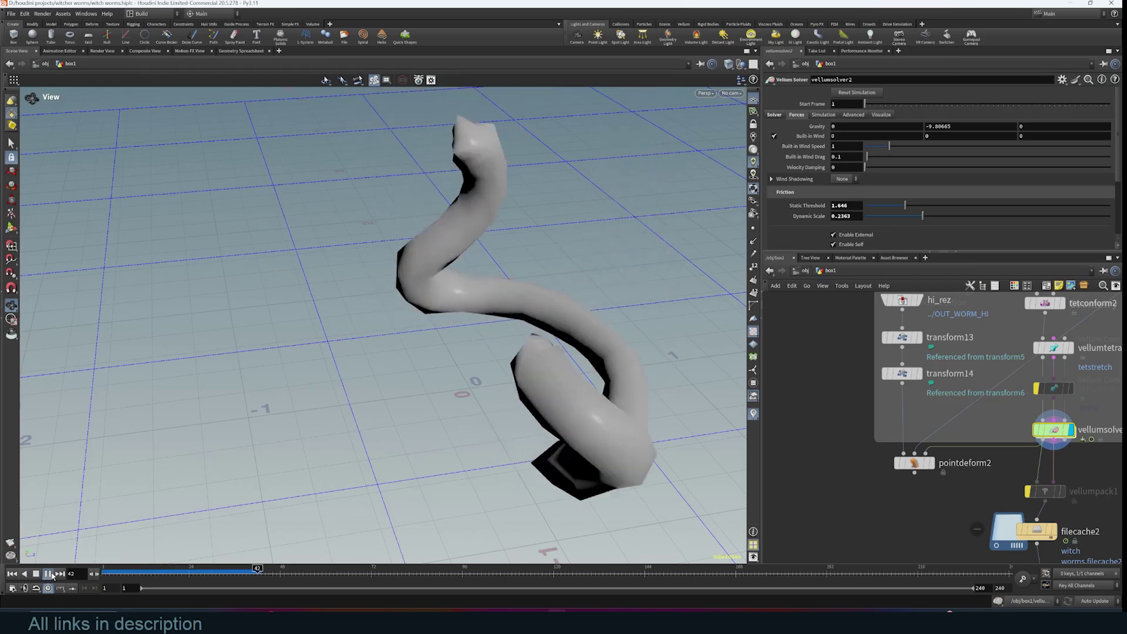
pyautogui.moveTo(534, 262); pyautogui.dragTo(527, 299, button='right')
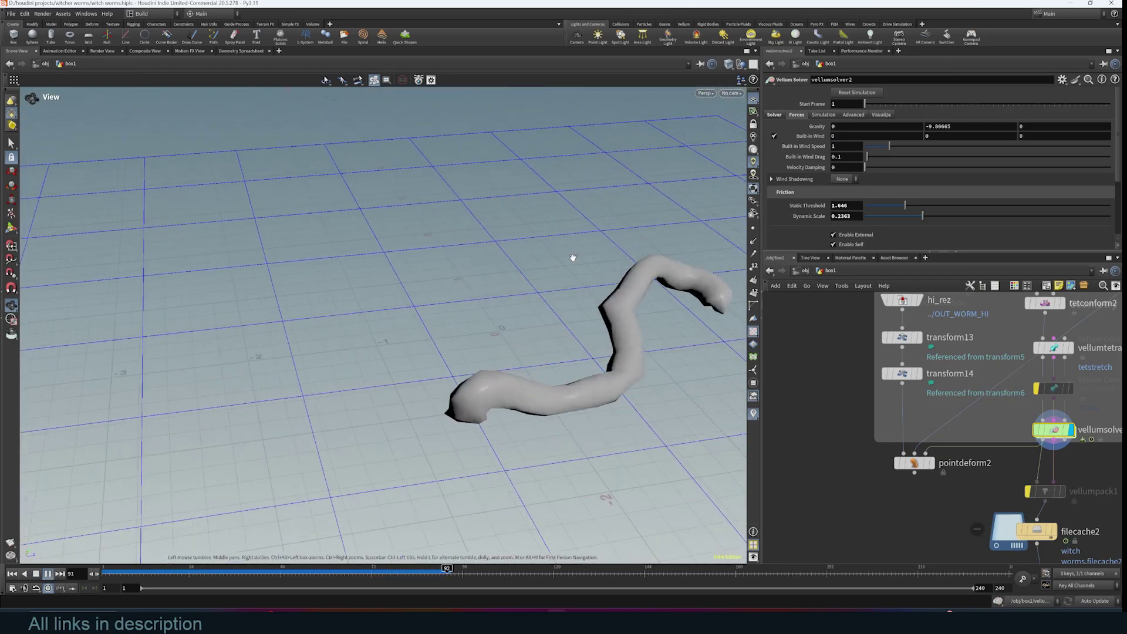
pyautogui.scroll(-3, 523, 325)
pyautogui.moveTo(642, 286); pyautogui.dragTo(511, 403, button='right')
pyautogui.moveTo(685, 282); pyautogui.dragTo(509, 333, button='middle')
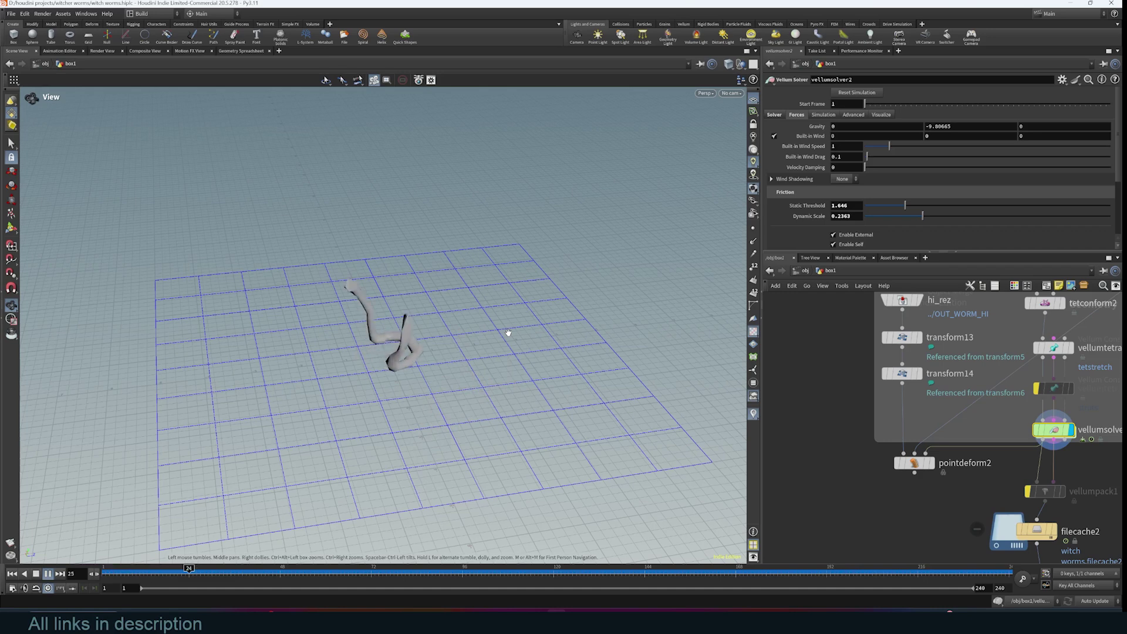
# Step: Stop the playback, display the multi-worm solver vellumsolver3, and rewind the timeline to frame 1
pyautogui.scroll(-3, 1016, 406)
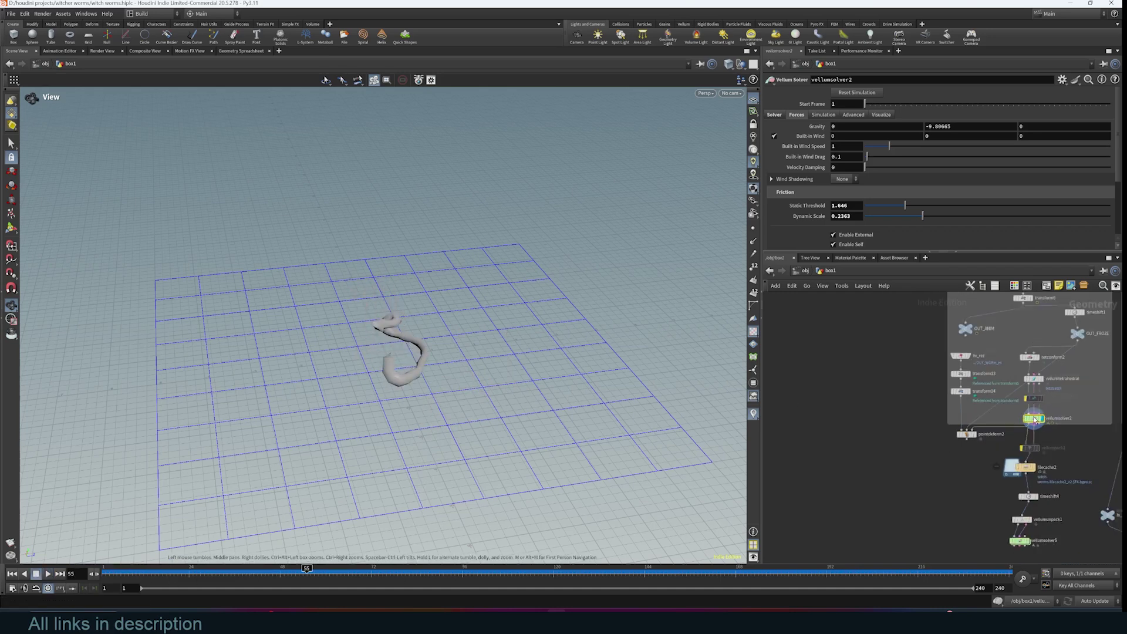
pyautogui.moveTo(1090, 488); pyautogui.dragTo(818, 431, button='middle')
pyautogui.scroll(3, 1044, 429)
pyautogui.click(872, 368)
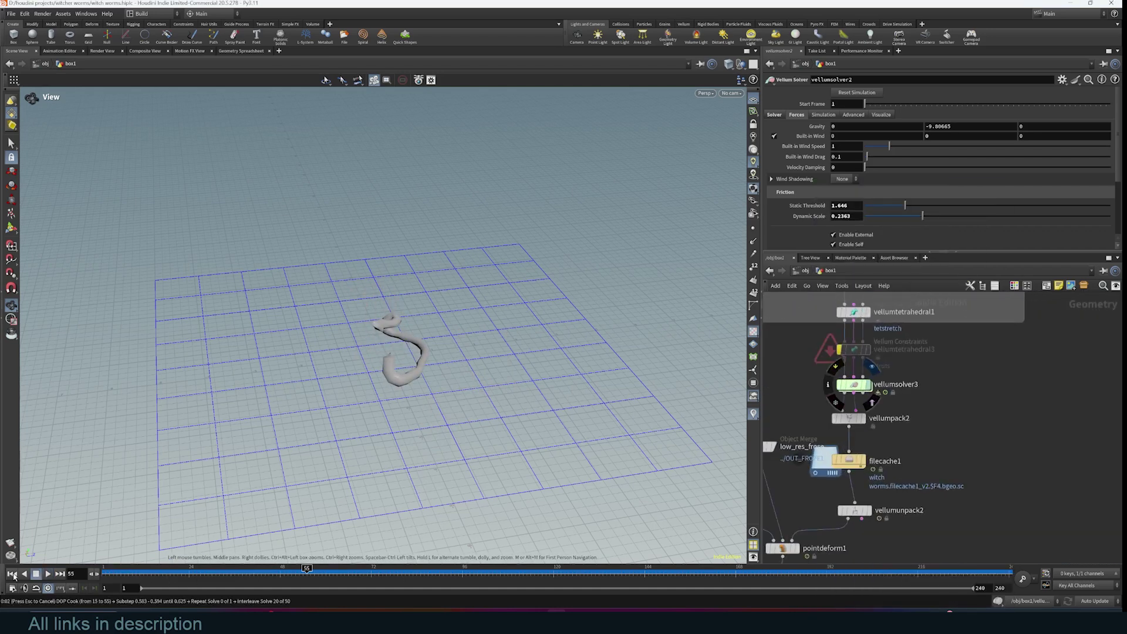
pyautogui.click(13, 575)
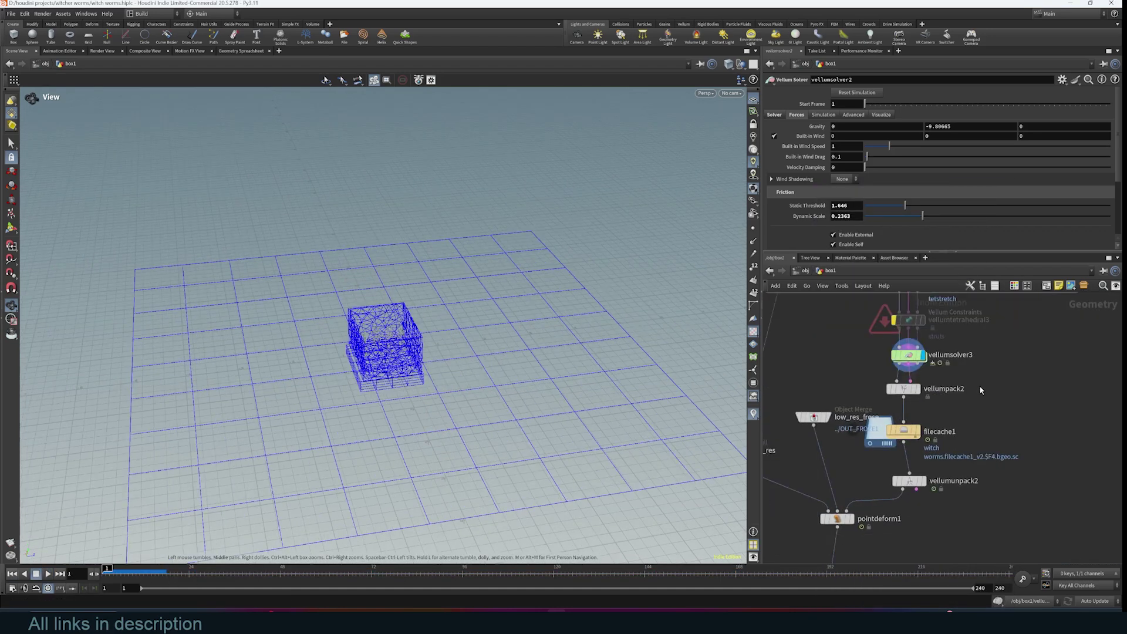
# Step: Select vellumpack2, display the filecache1 node, and play its cached worm simulation from frame 1 to frame 18
pyautogui.moveTo(973, 383); pyautogui.dragTo(901, 441)
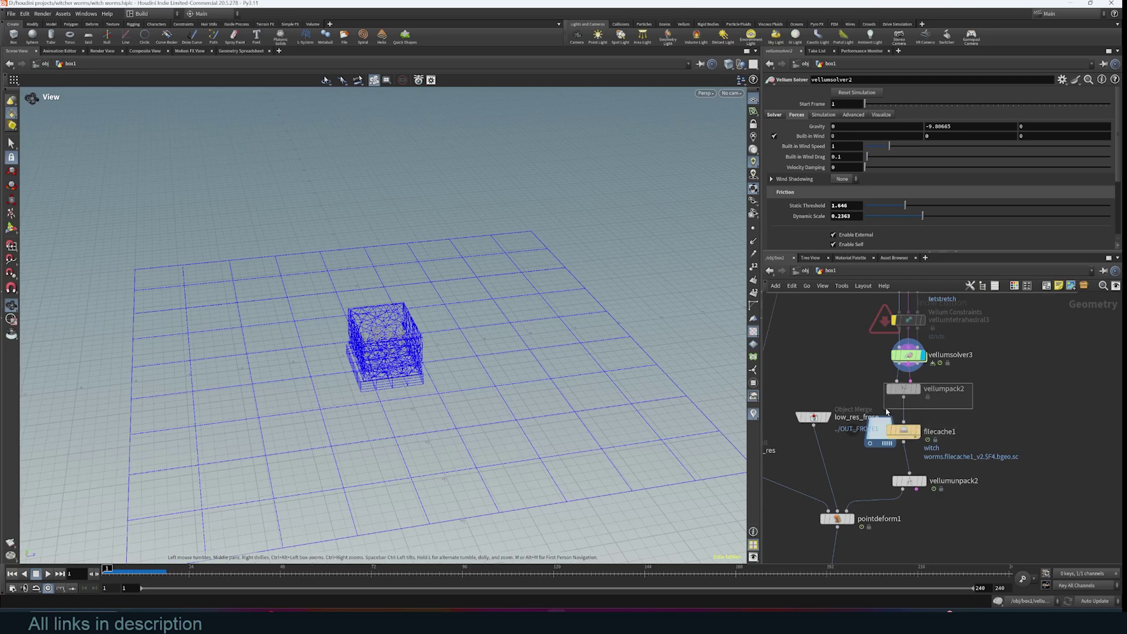
pyautogui.click(911, 390)
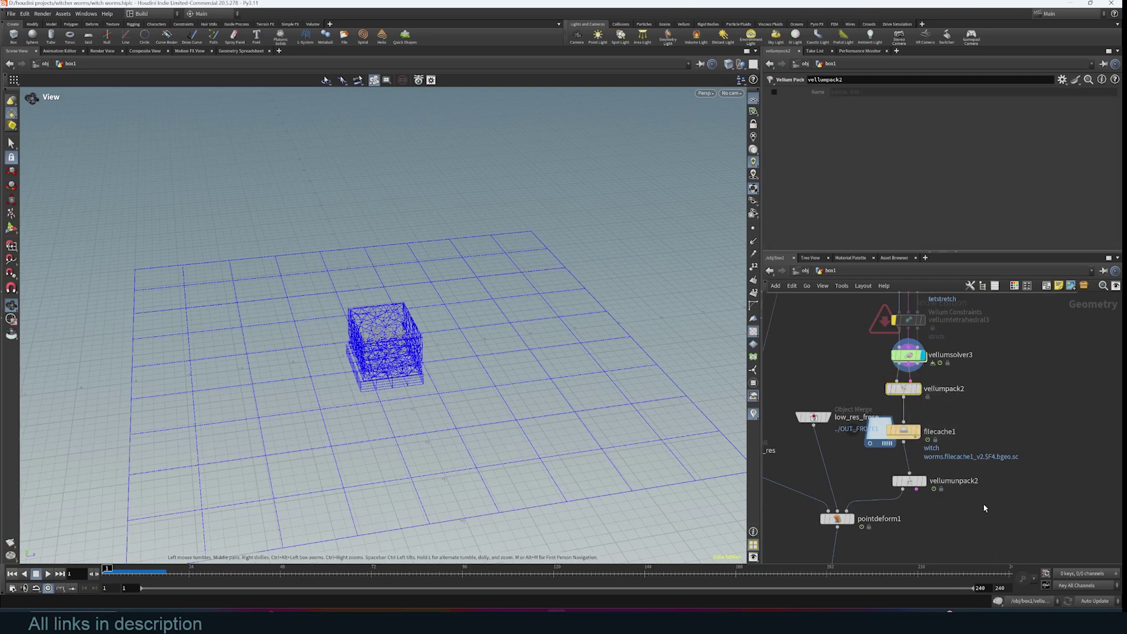
pyautogui.scroll(3, 898, 411)
pyautogui.click(873, 376)
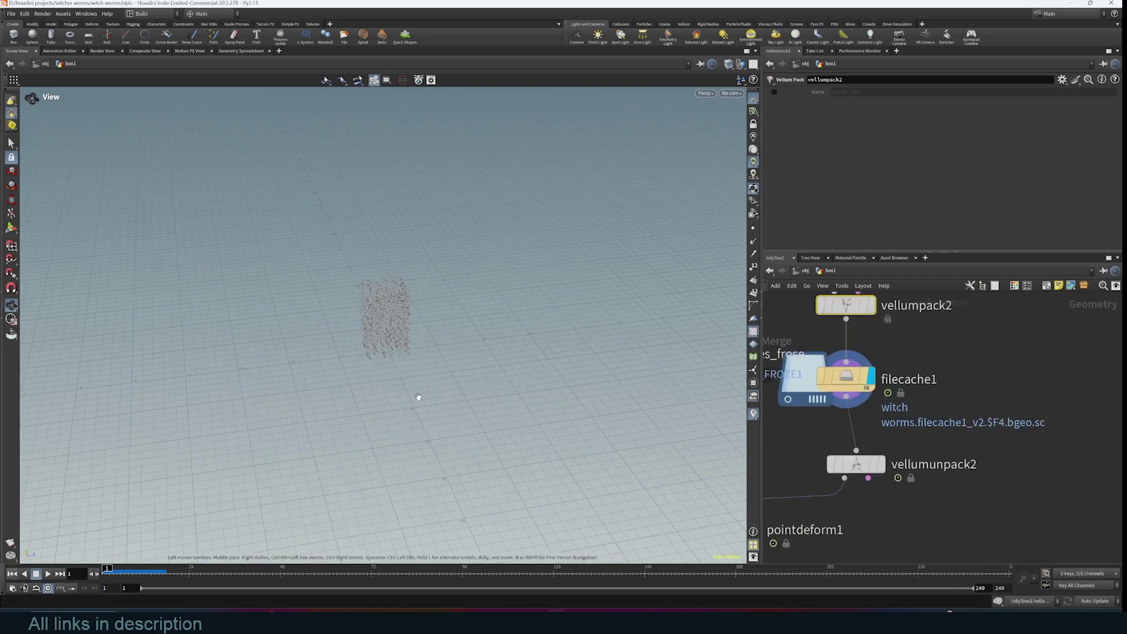
pyautogui.moveTo(376, 360); pyautogui.dragTo(482, 326)
pyautogui.moveTo(440, 395); pyautogui.dragTo(515, 303, button='right')
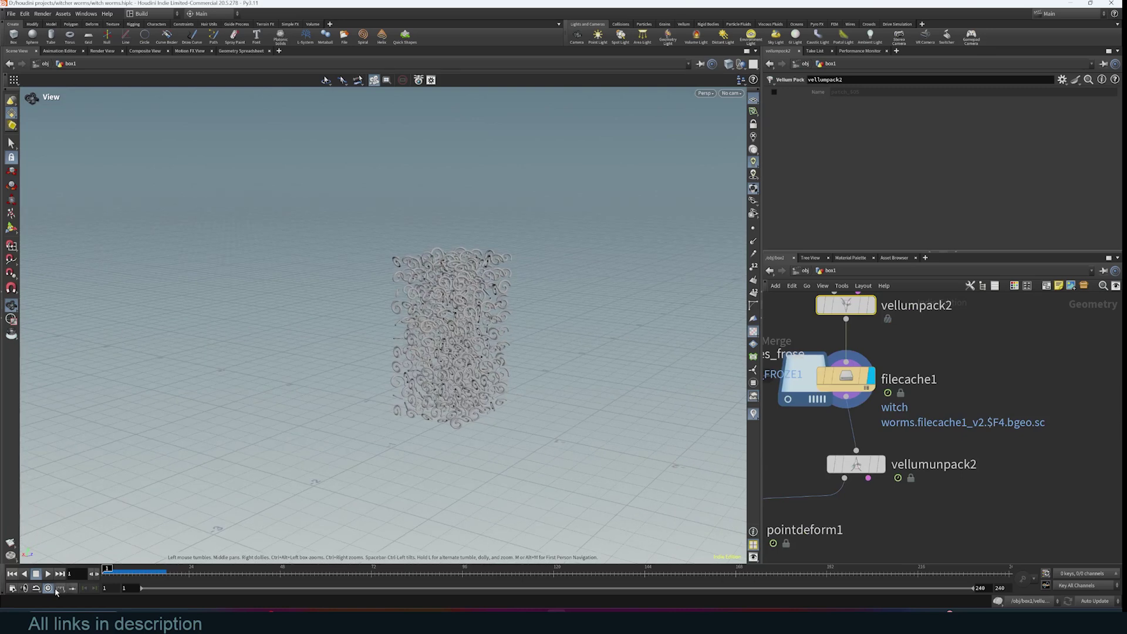
pyautogui.click(48, 576)
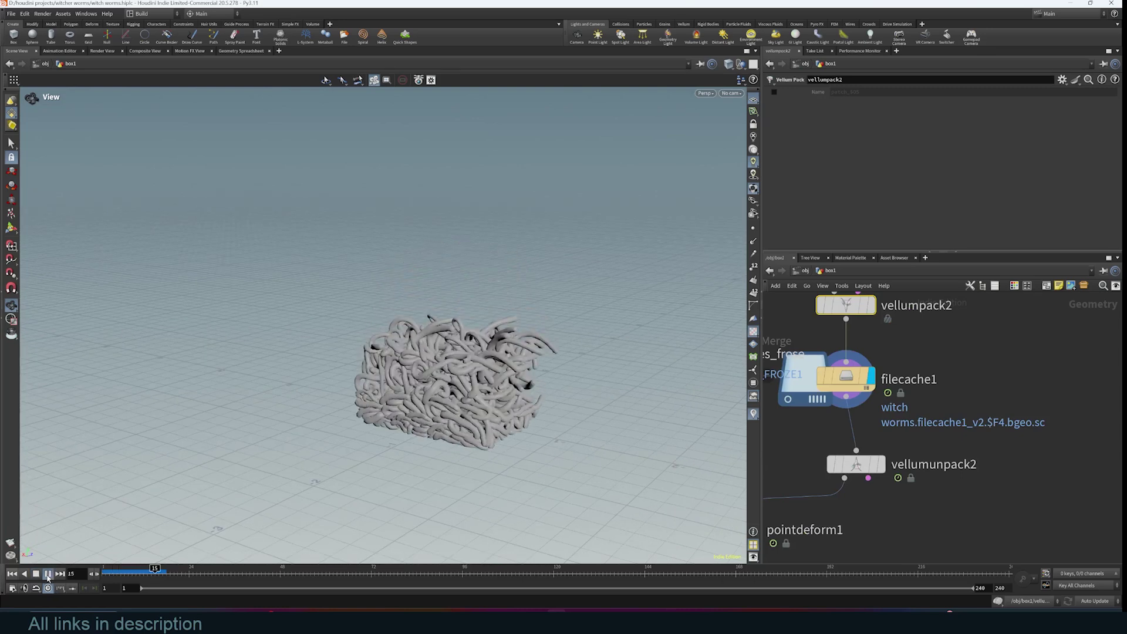
pyautogui.click(48, 575)
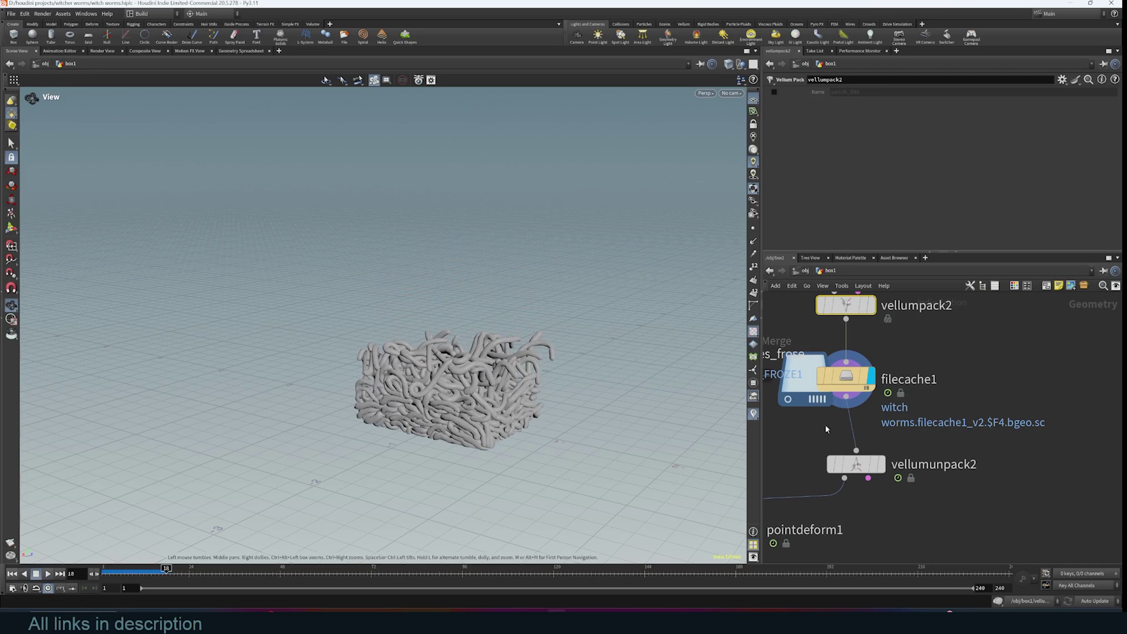
# Step: Display pointdeform1 and play the deformed high-resolution worms from frame 1
pyautogui.moveTo(915, 512); pyautogui.dragTo(1028, 436, button='middle')
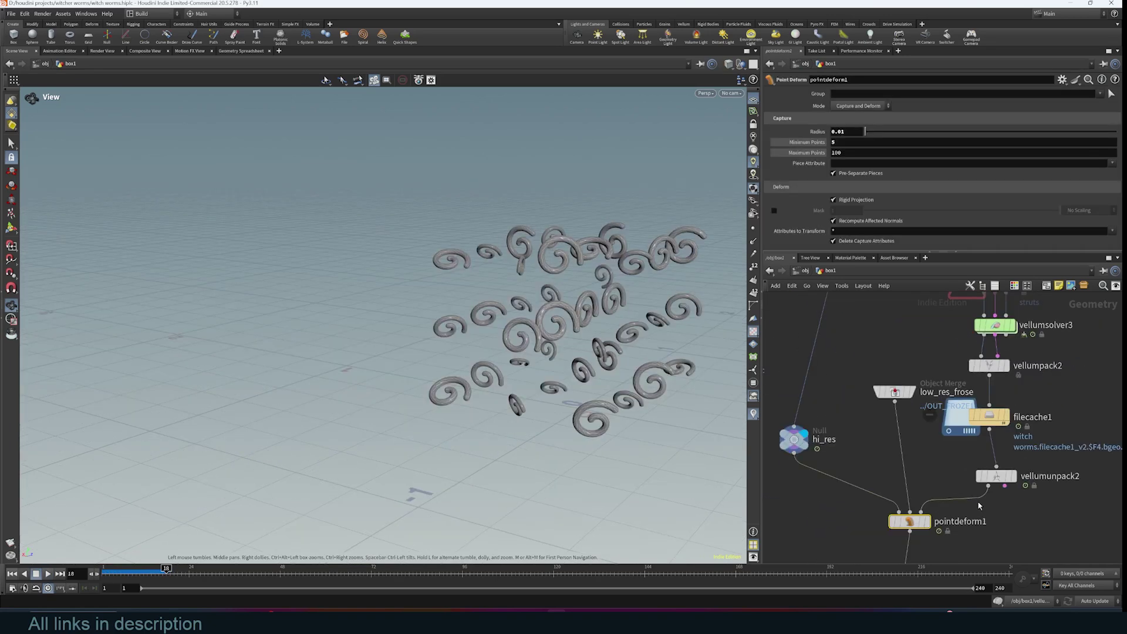
pyautogui.moveTo(979, 504); pyautogui.dragTo(967, 411, button='middle')
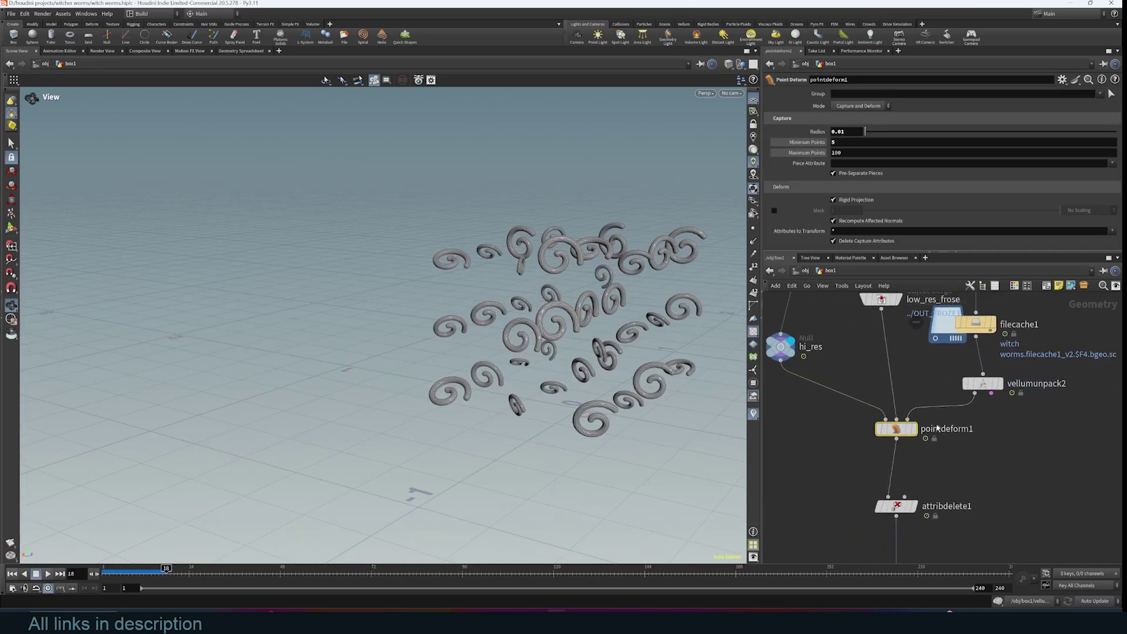
pyautogui.click(915, 430)
pyautogui.moveTo(415, 486); pyautogui.dragTo(457, 445)
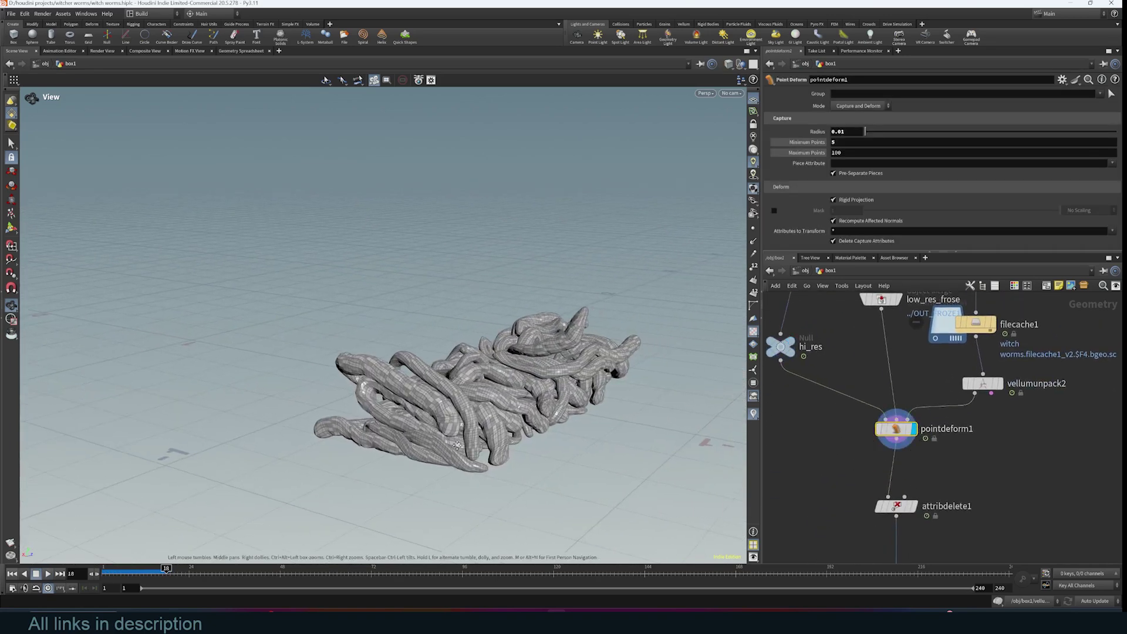
pyautogui.moveTo(587, 366); pyautogui.dragTo(486, 387)
pyautogui.click(106, 570)
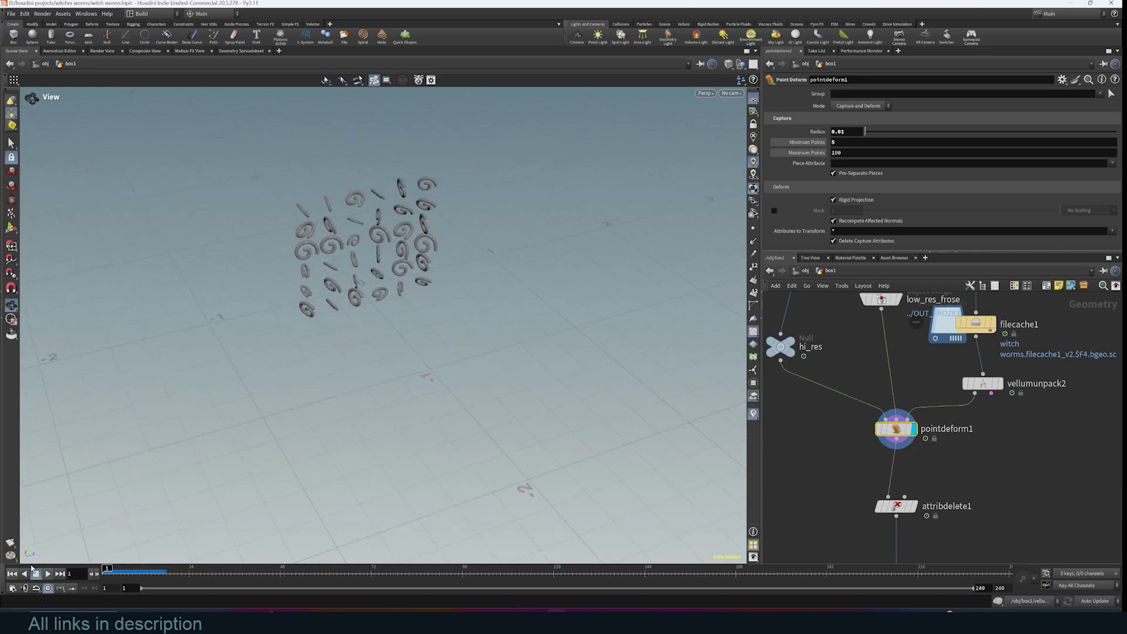
pyautogui.click(48, 574)
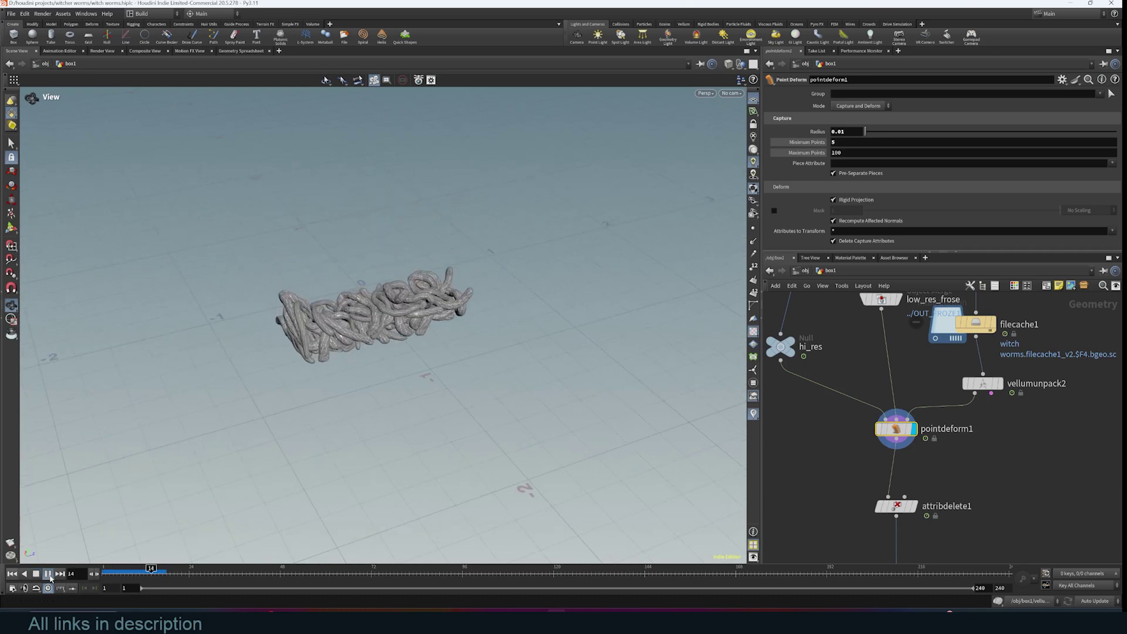